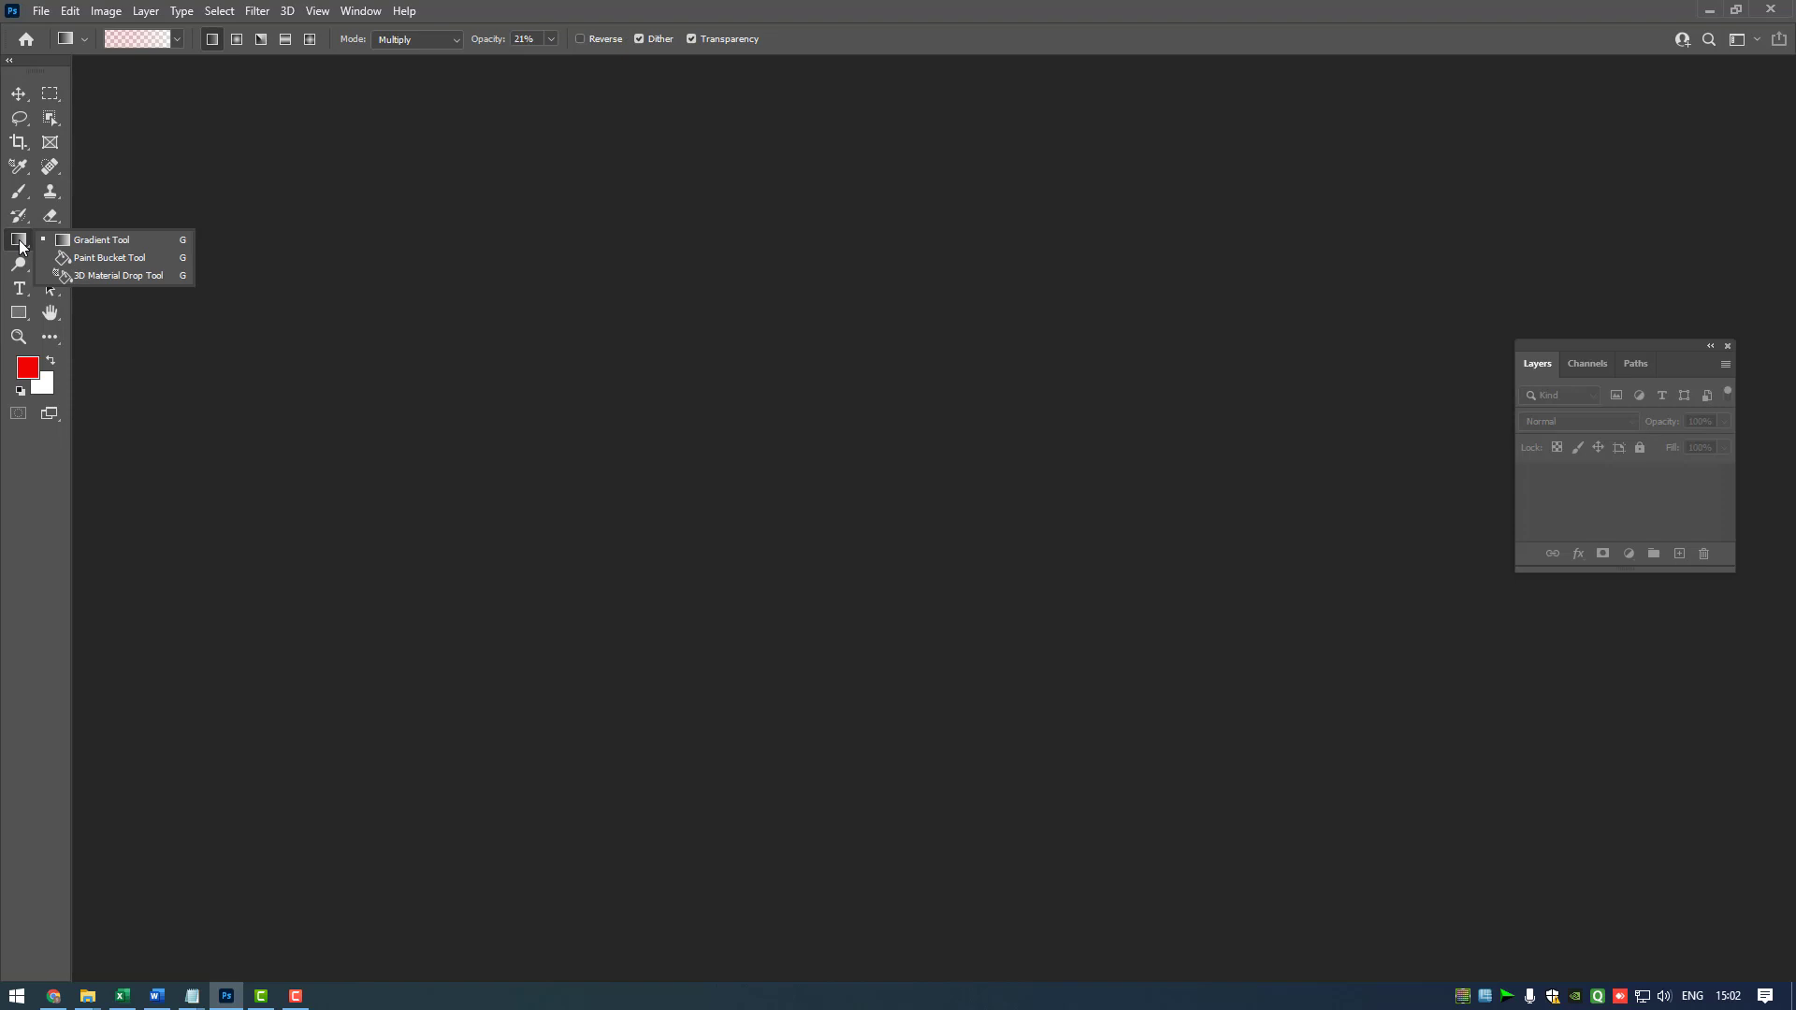
click(52, 167)
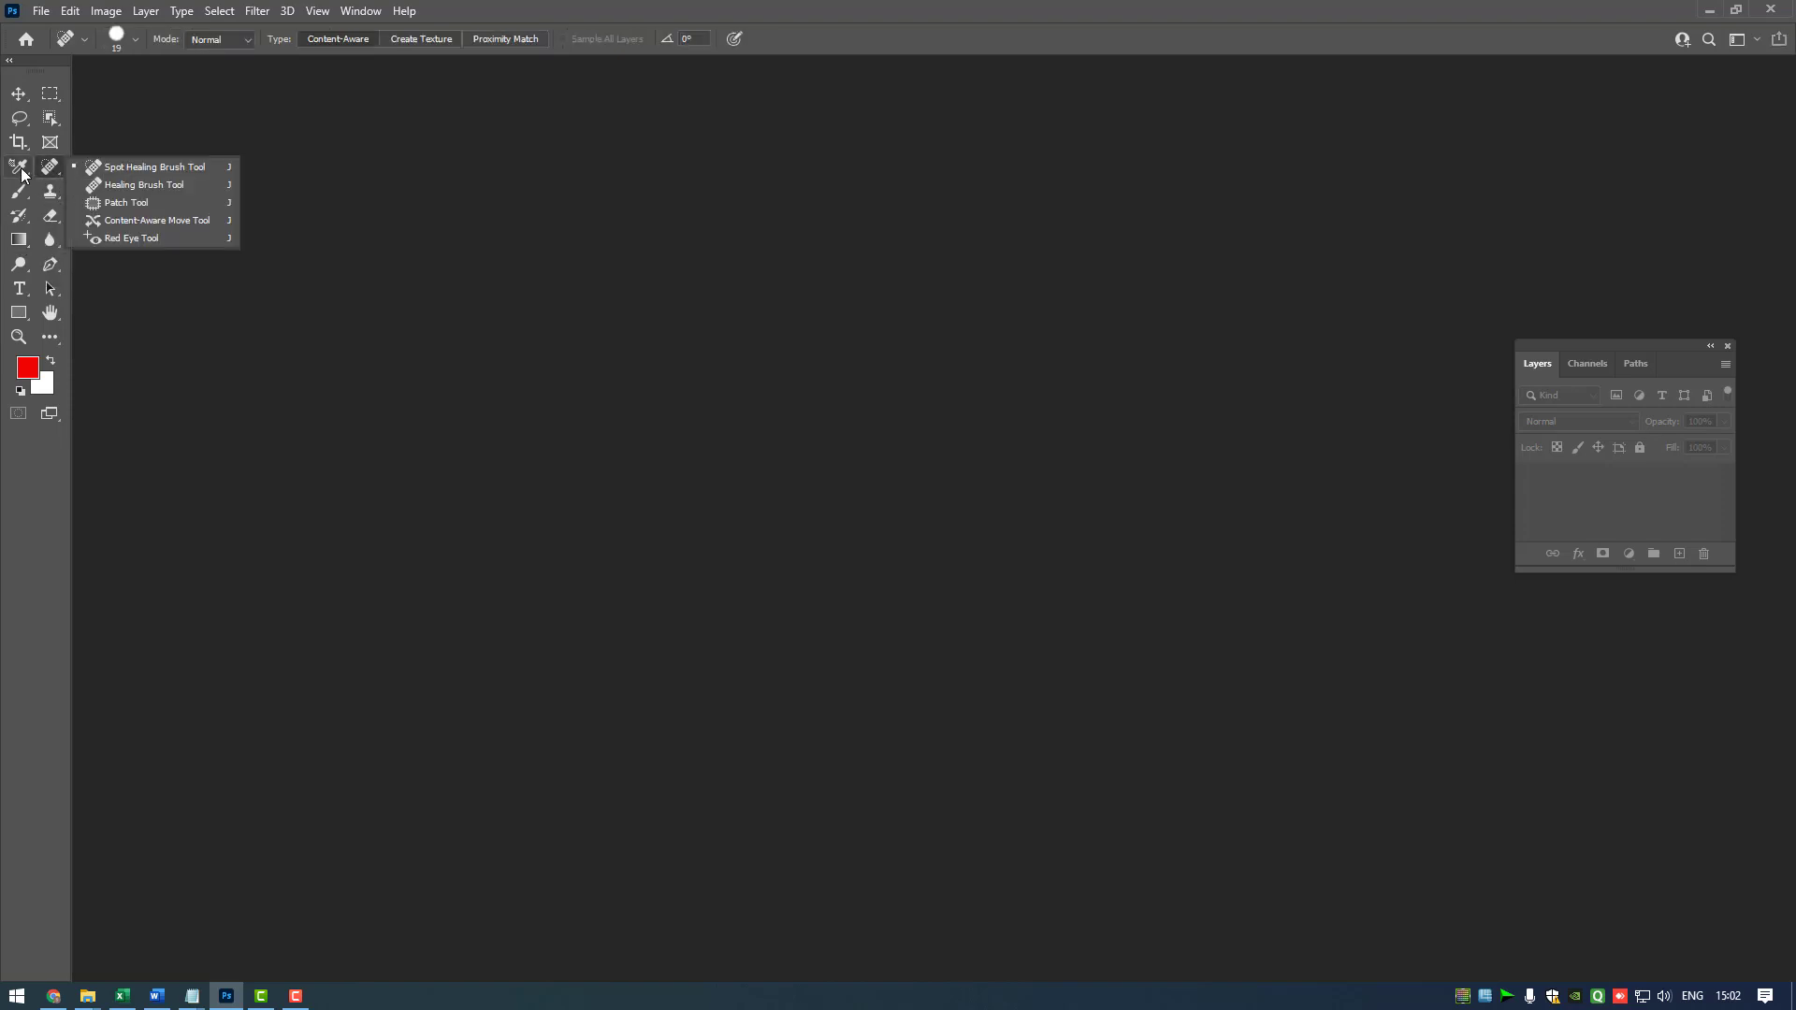
click(21, 171)
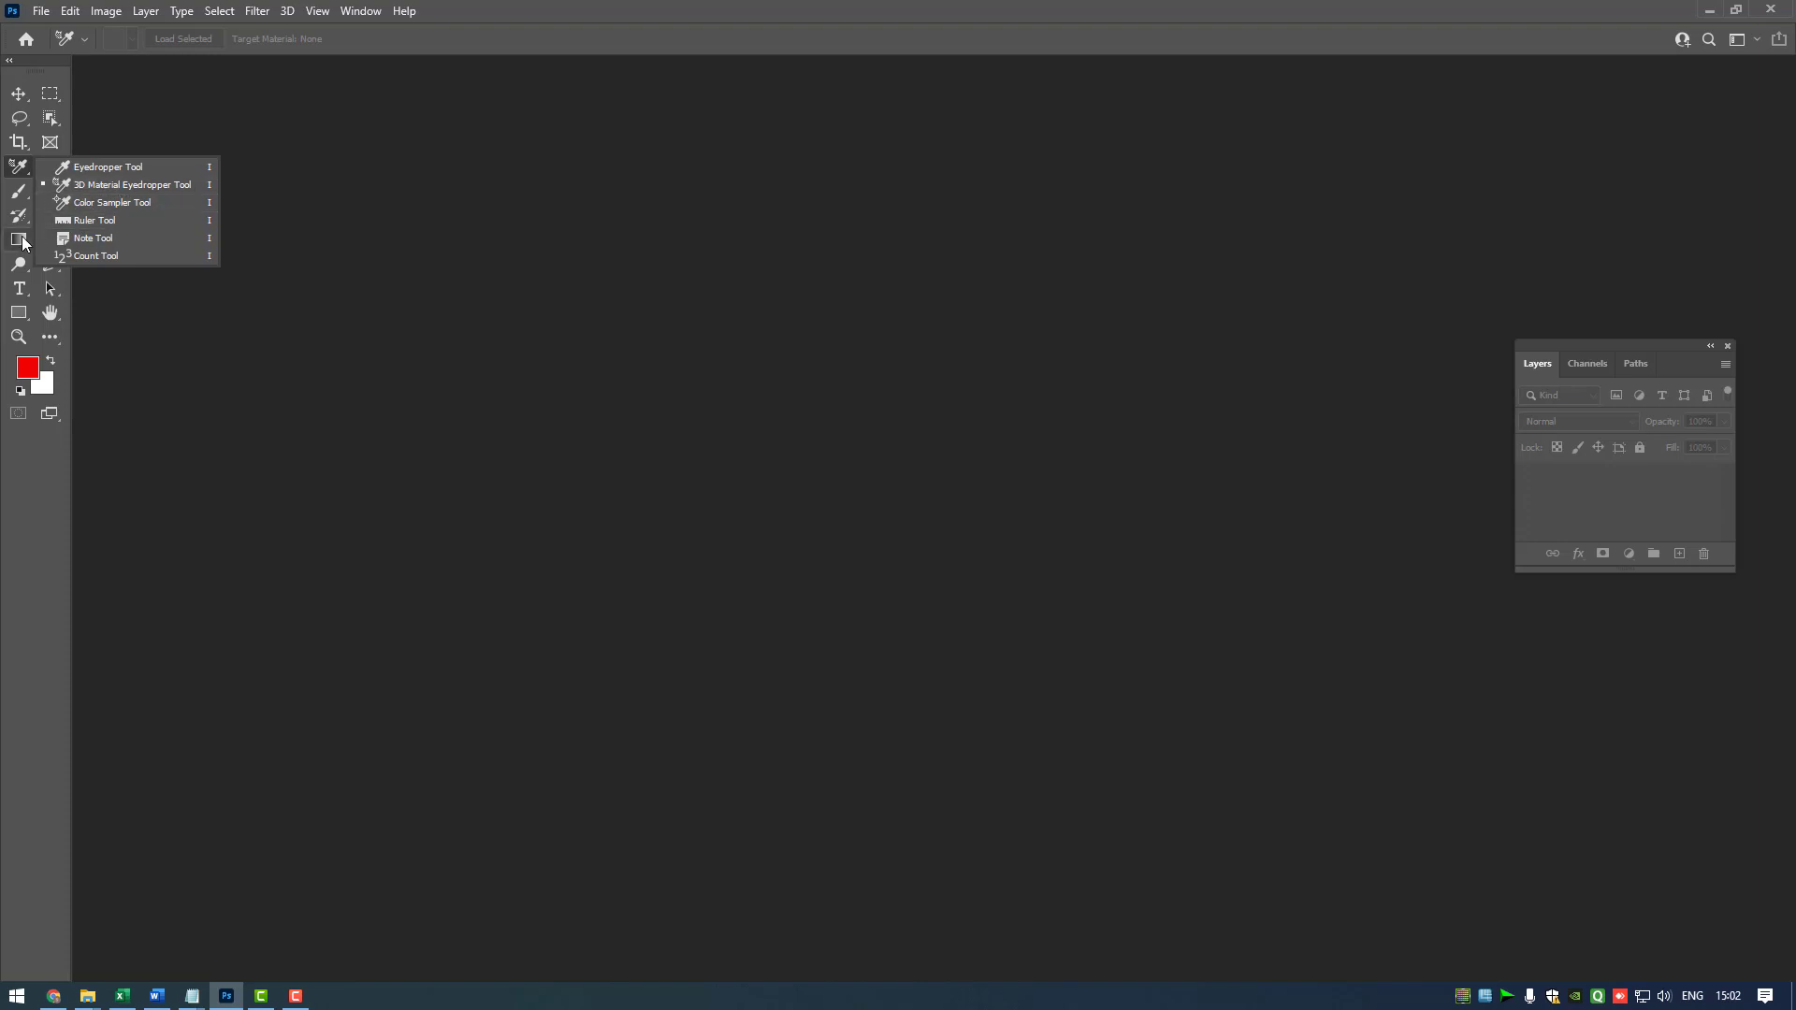
click(23, 243)
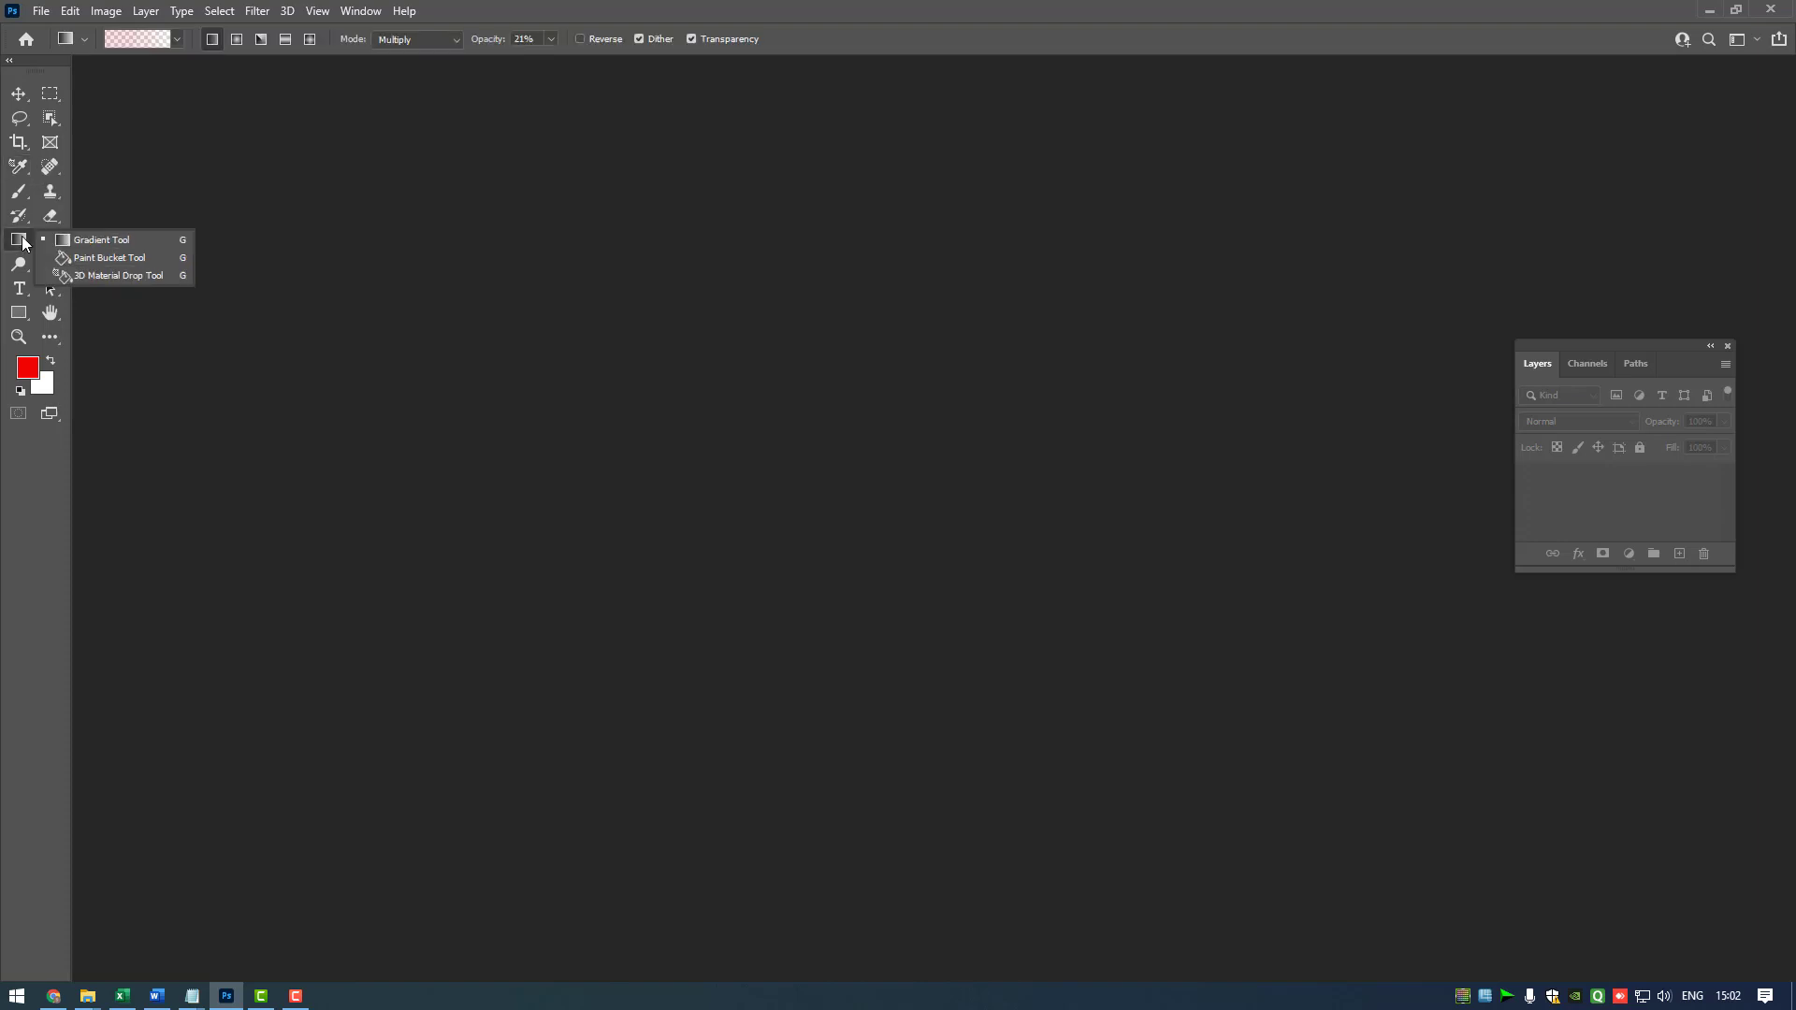
click(292, 10)
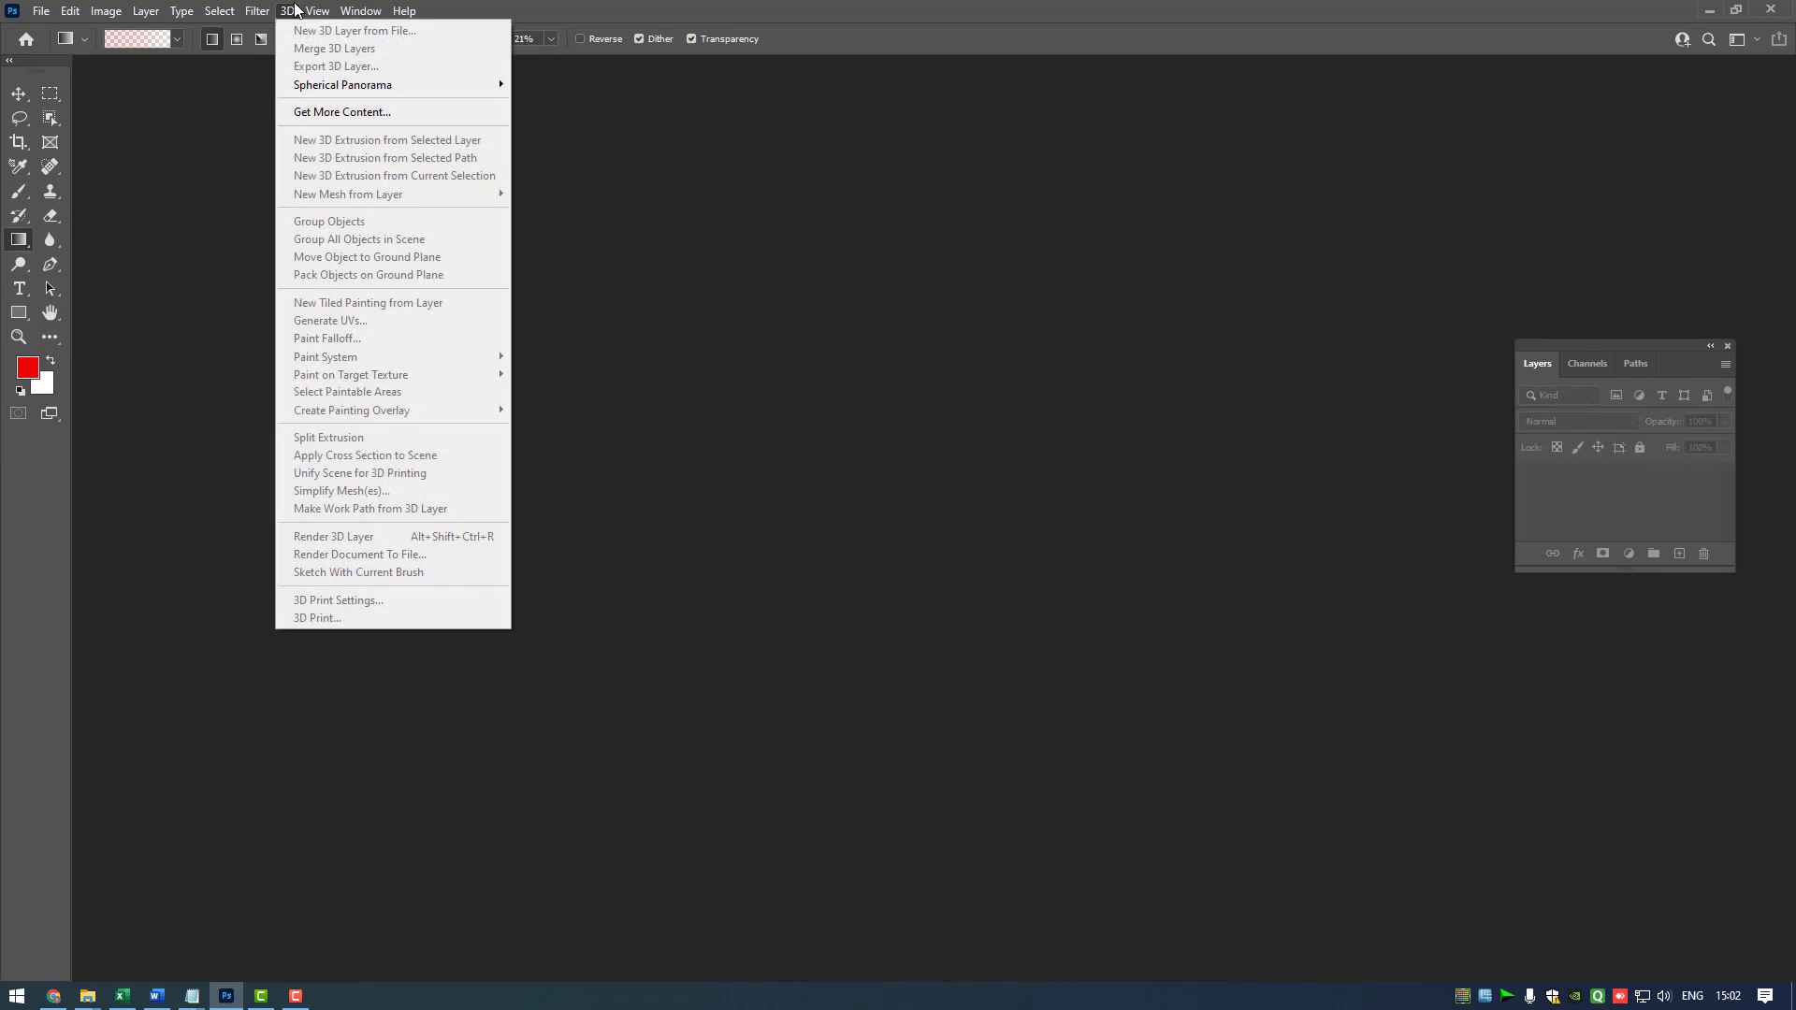
mouse_move(258, 10)
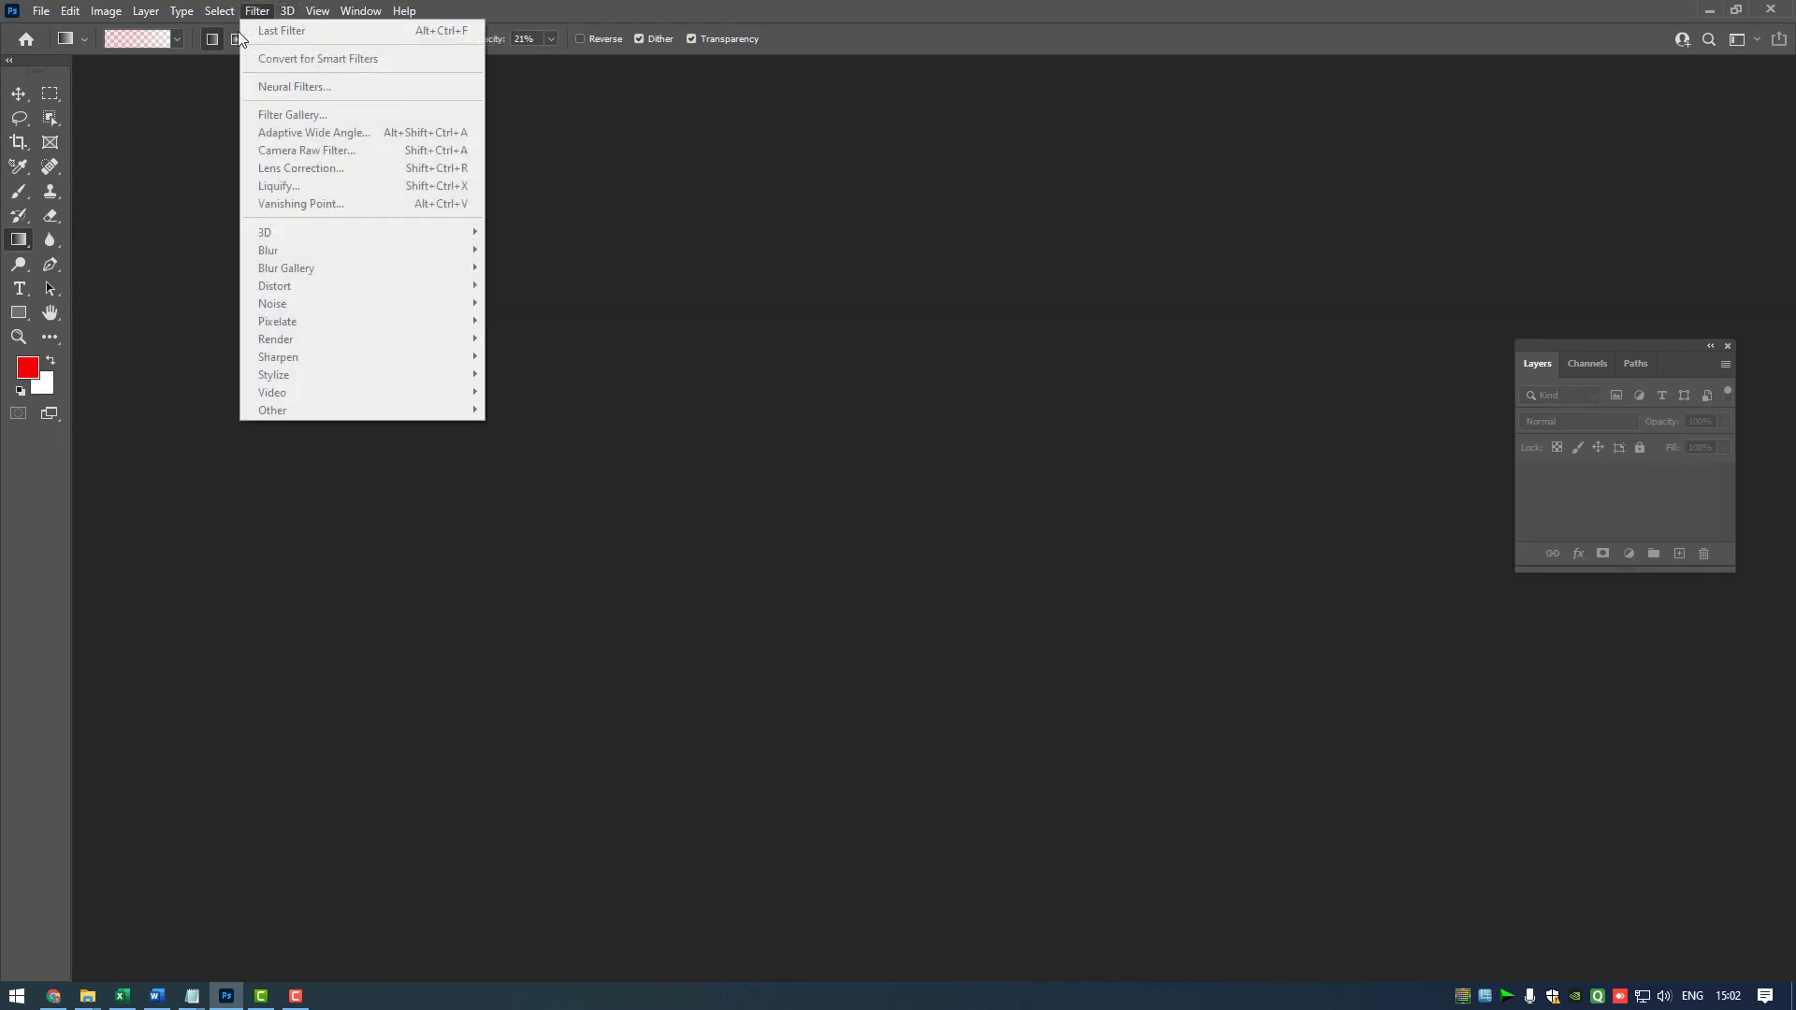
right_click(15, 245)
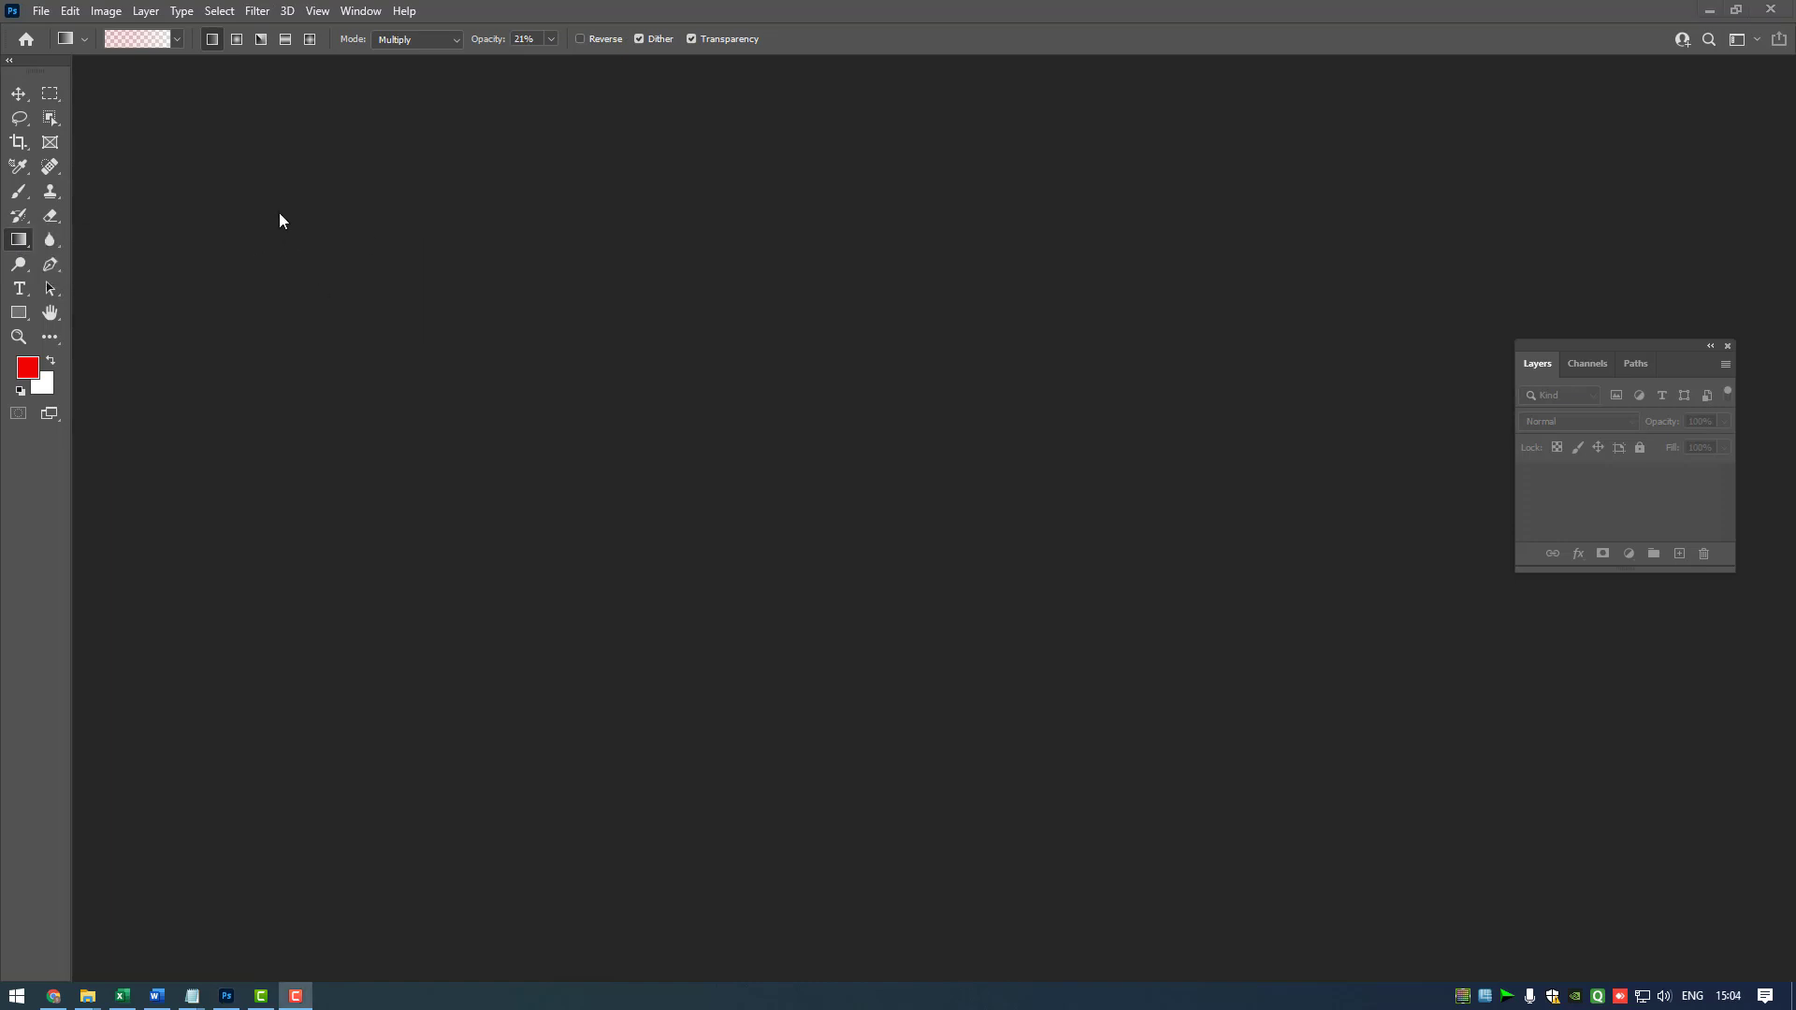
Create a new document from the Landscape, 10 x 8 photo preset.
click(43, 12)
click(54, 29)
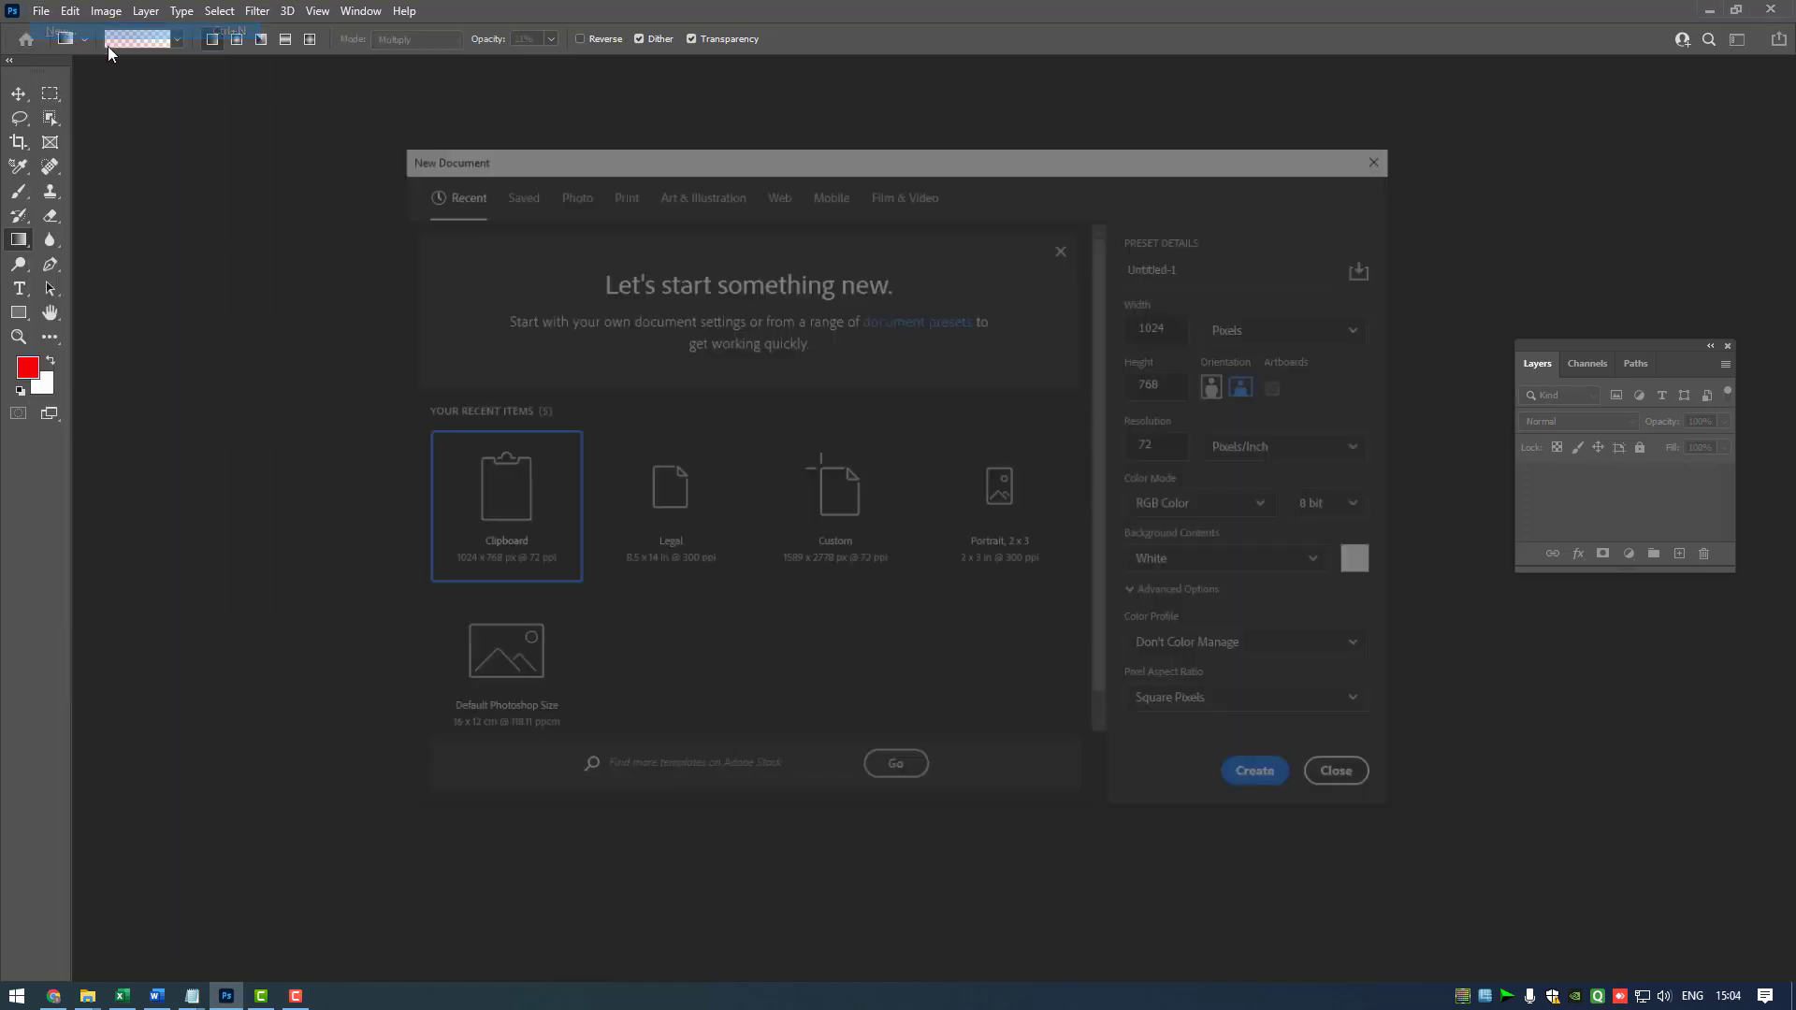
click(574, 193)
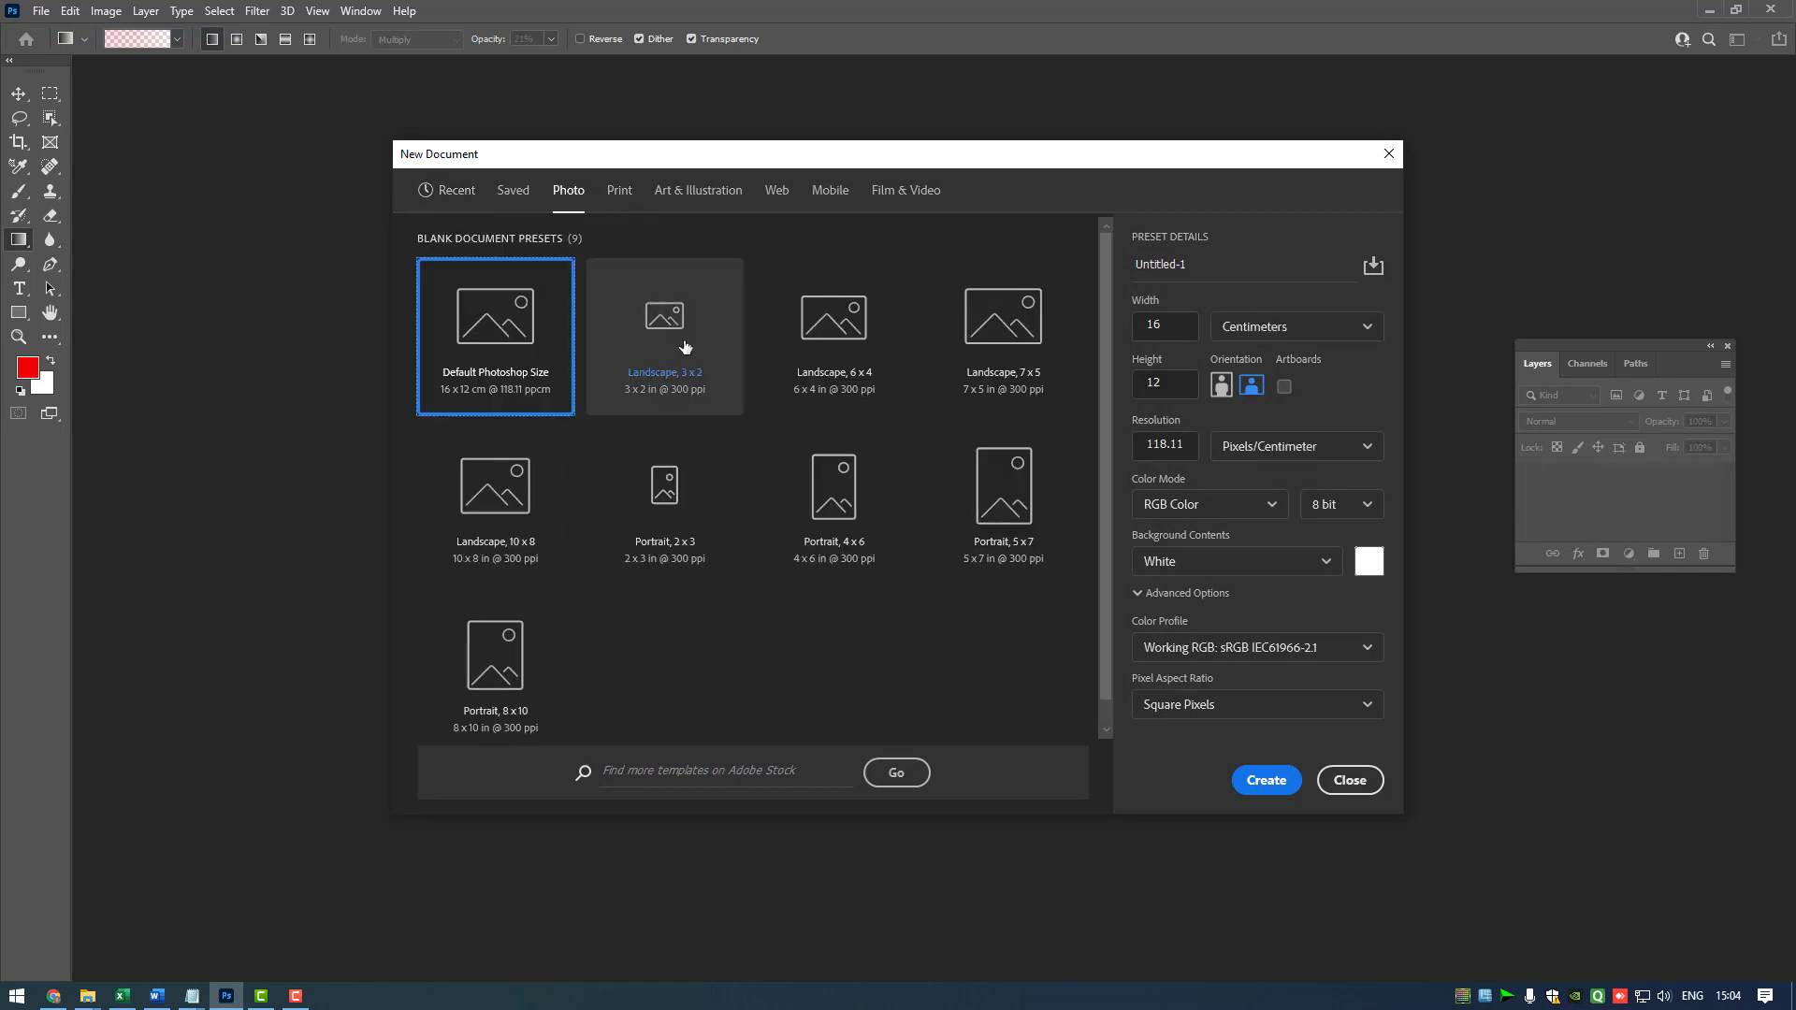
click(495, 506)
click(1267, 780)
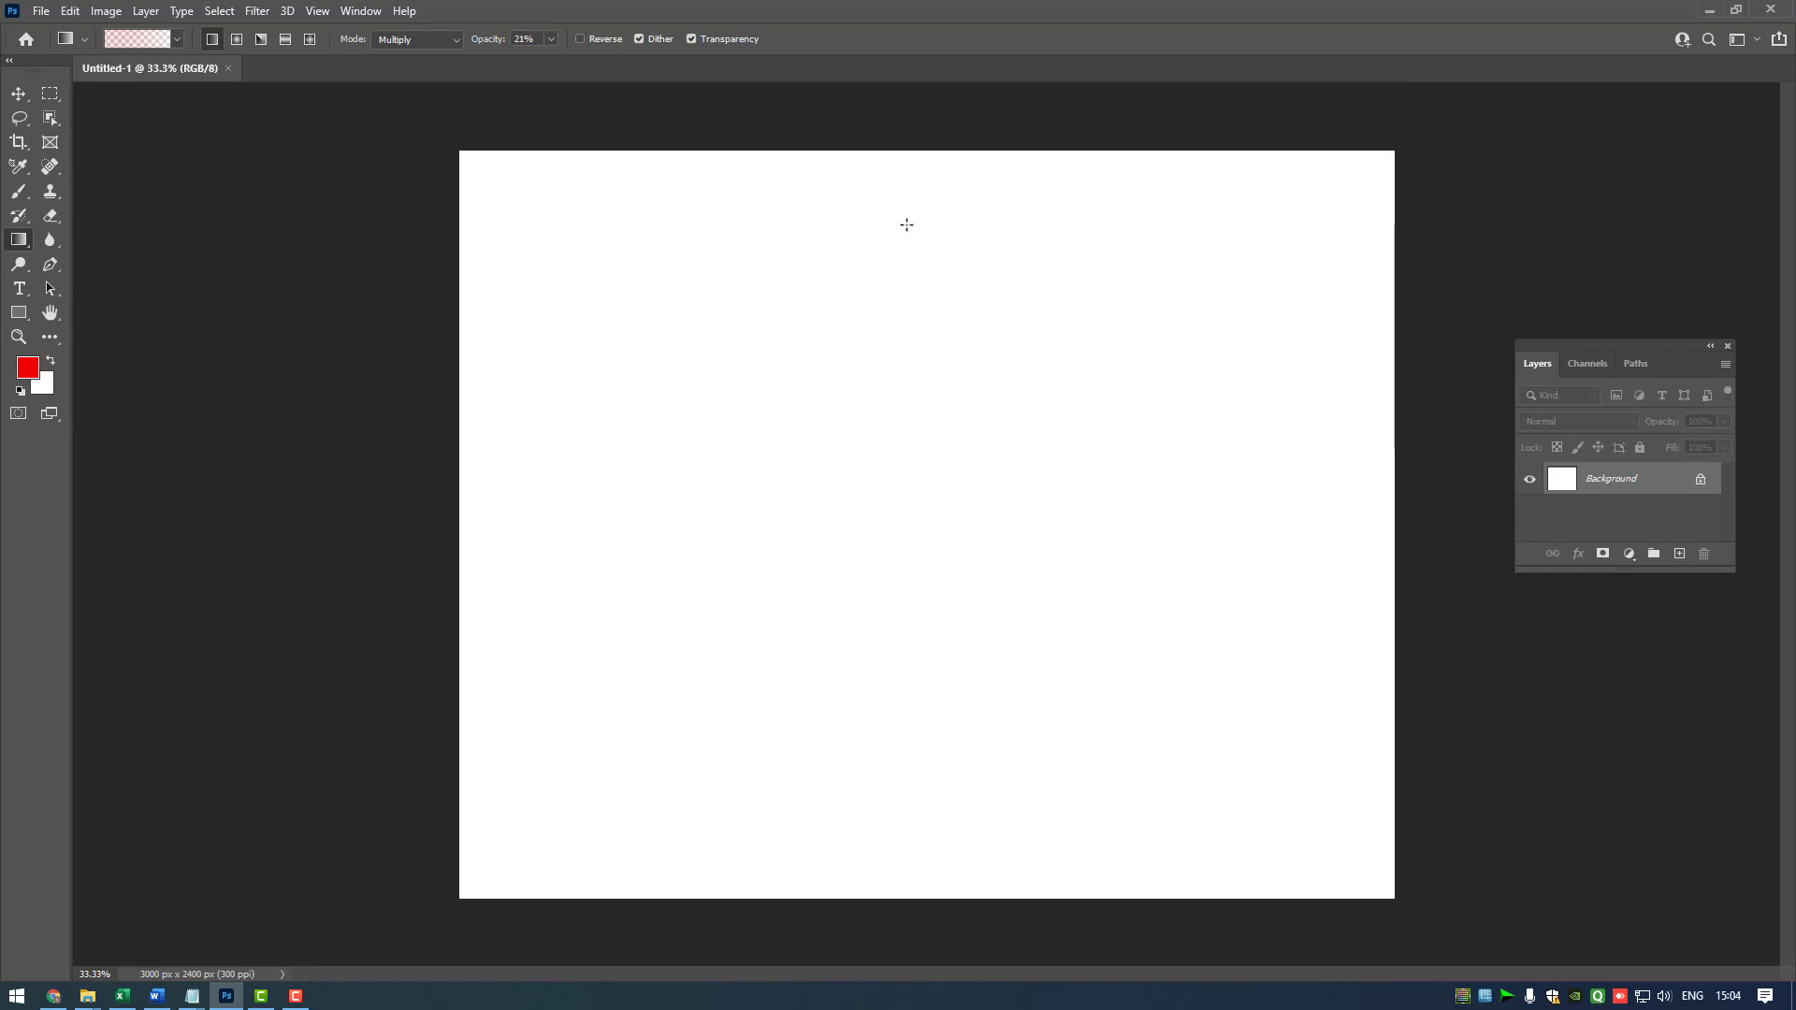
Select the Gradient Tool and set its blending mode to Normal.
right_click(18, 241)
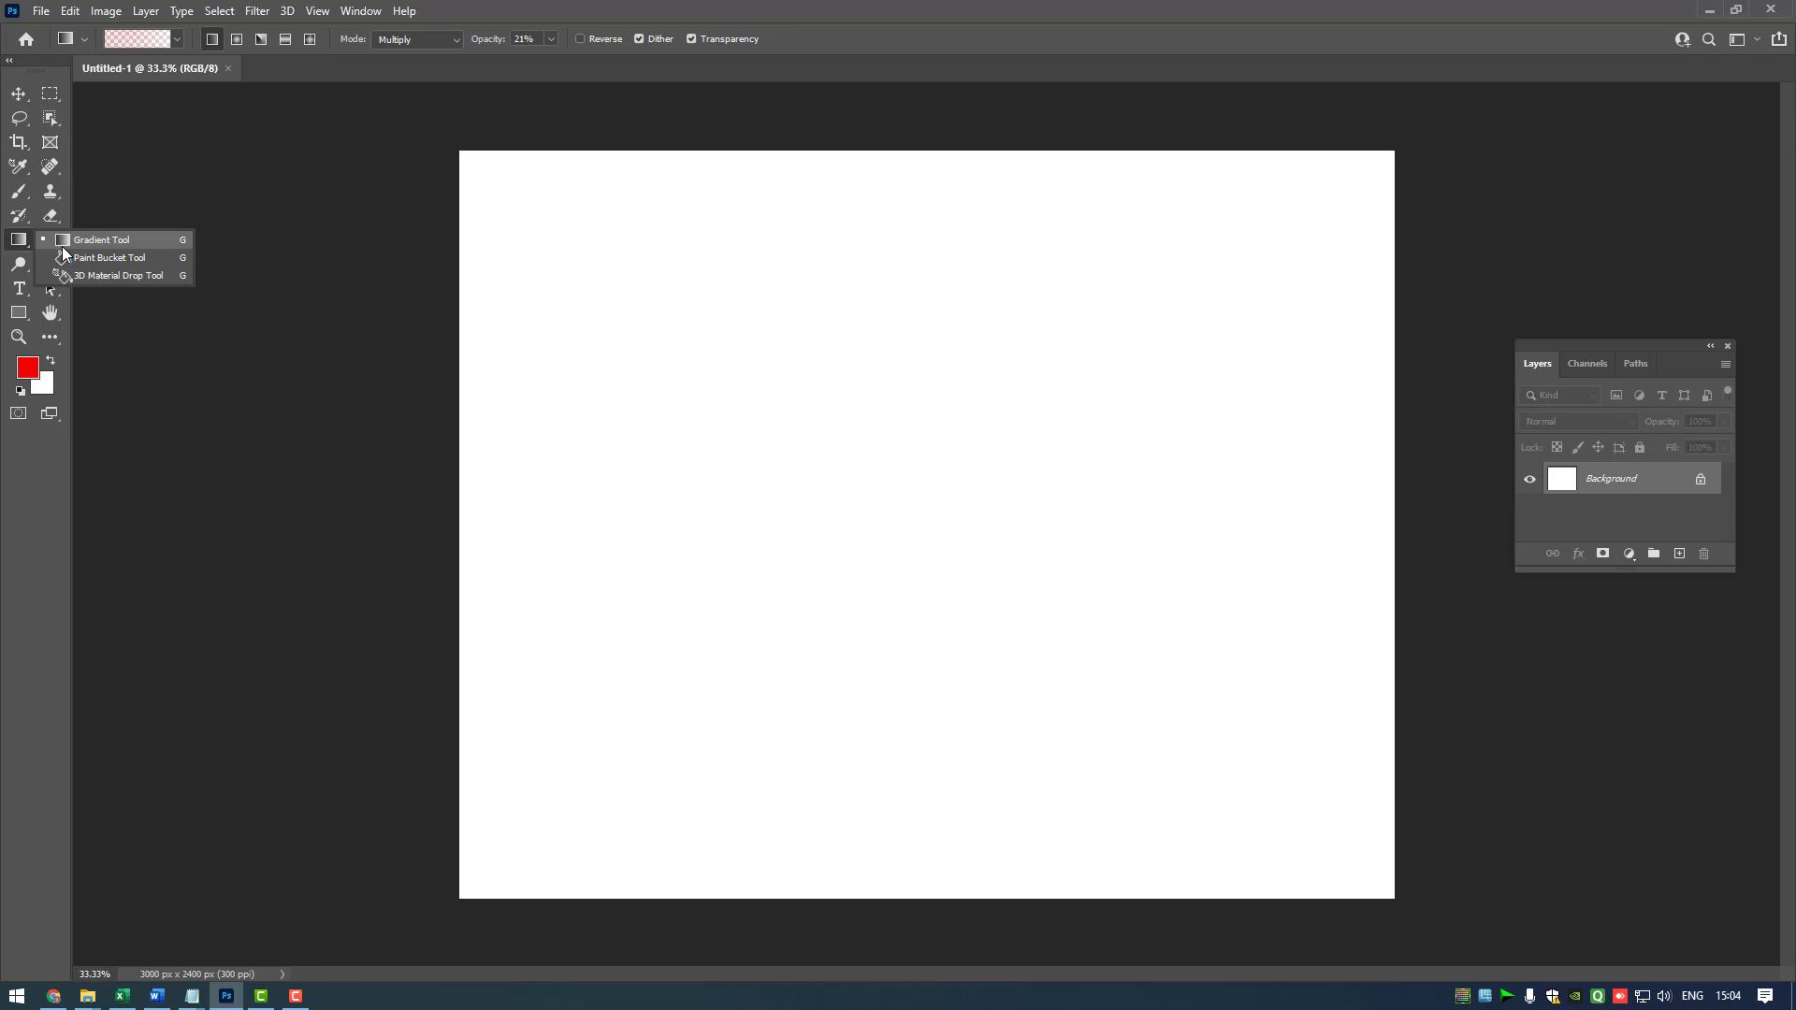
click(73, 241)
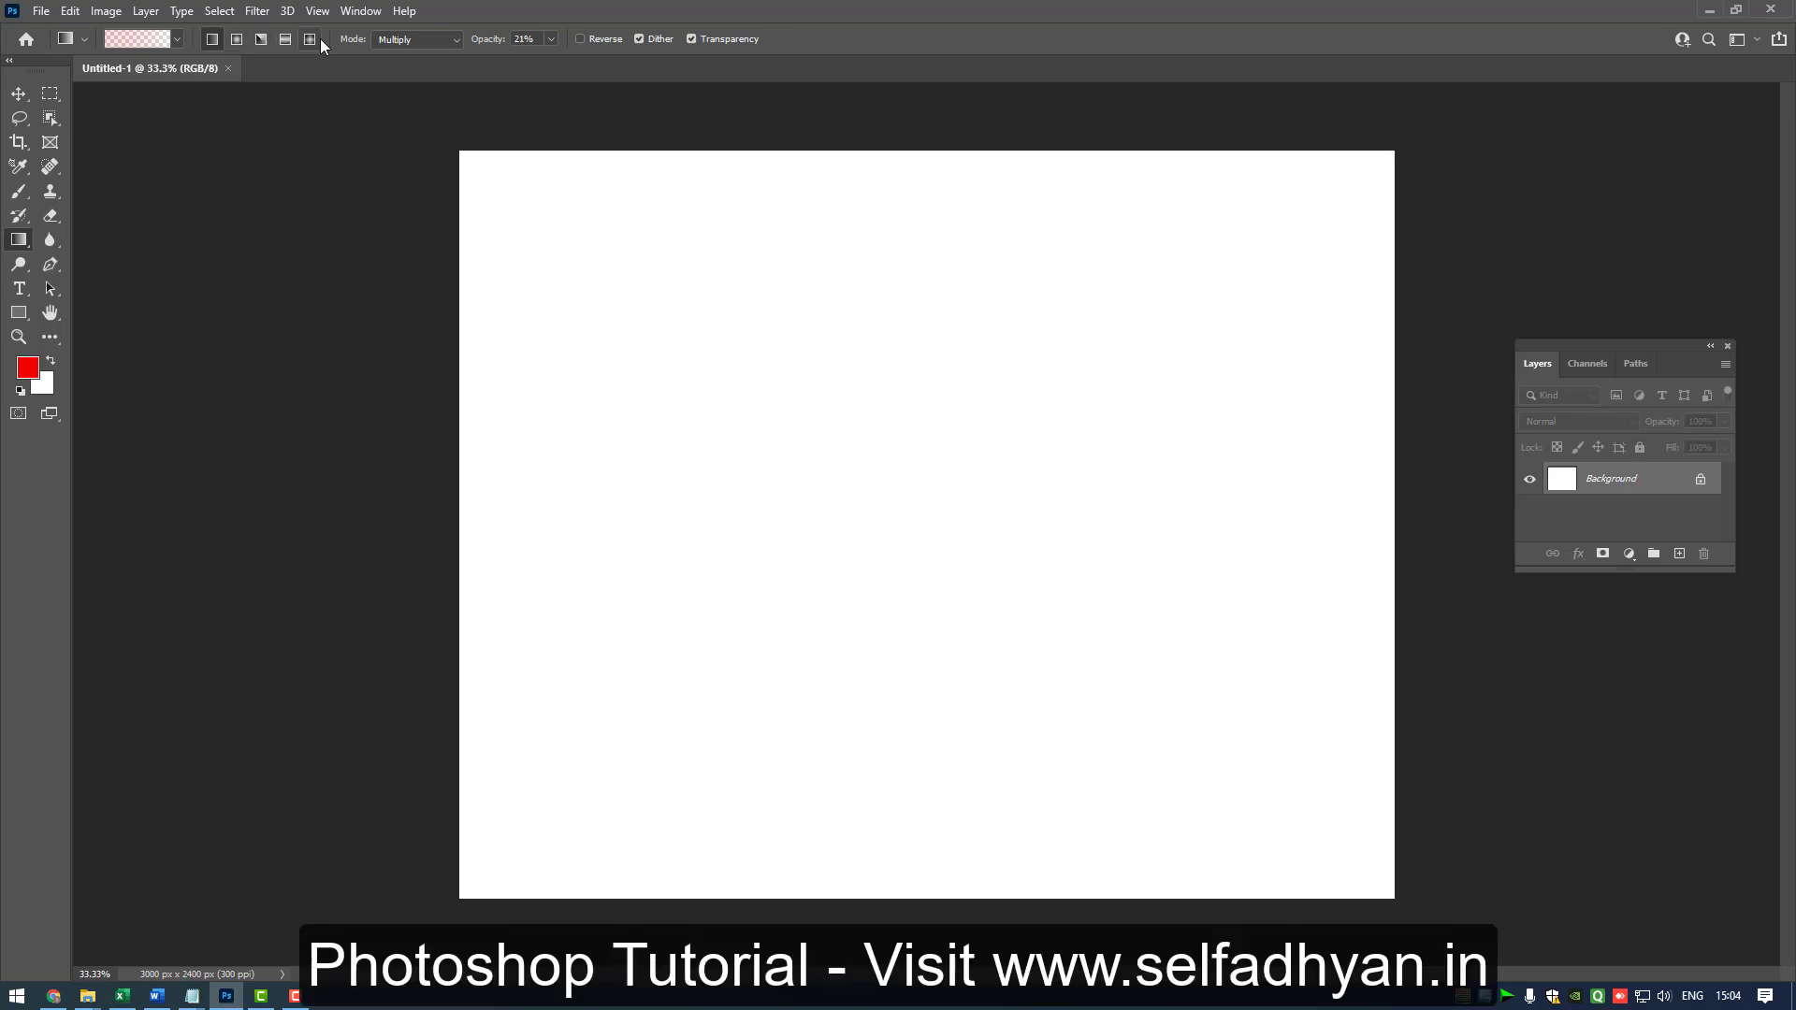
click(436, 39)
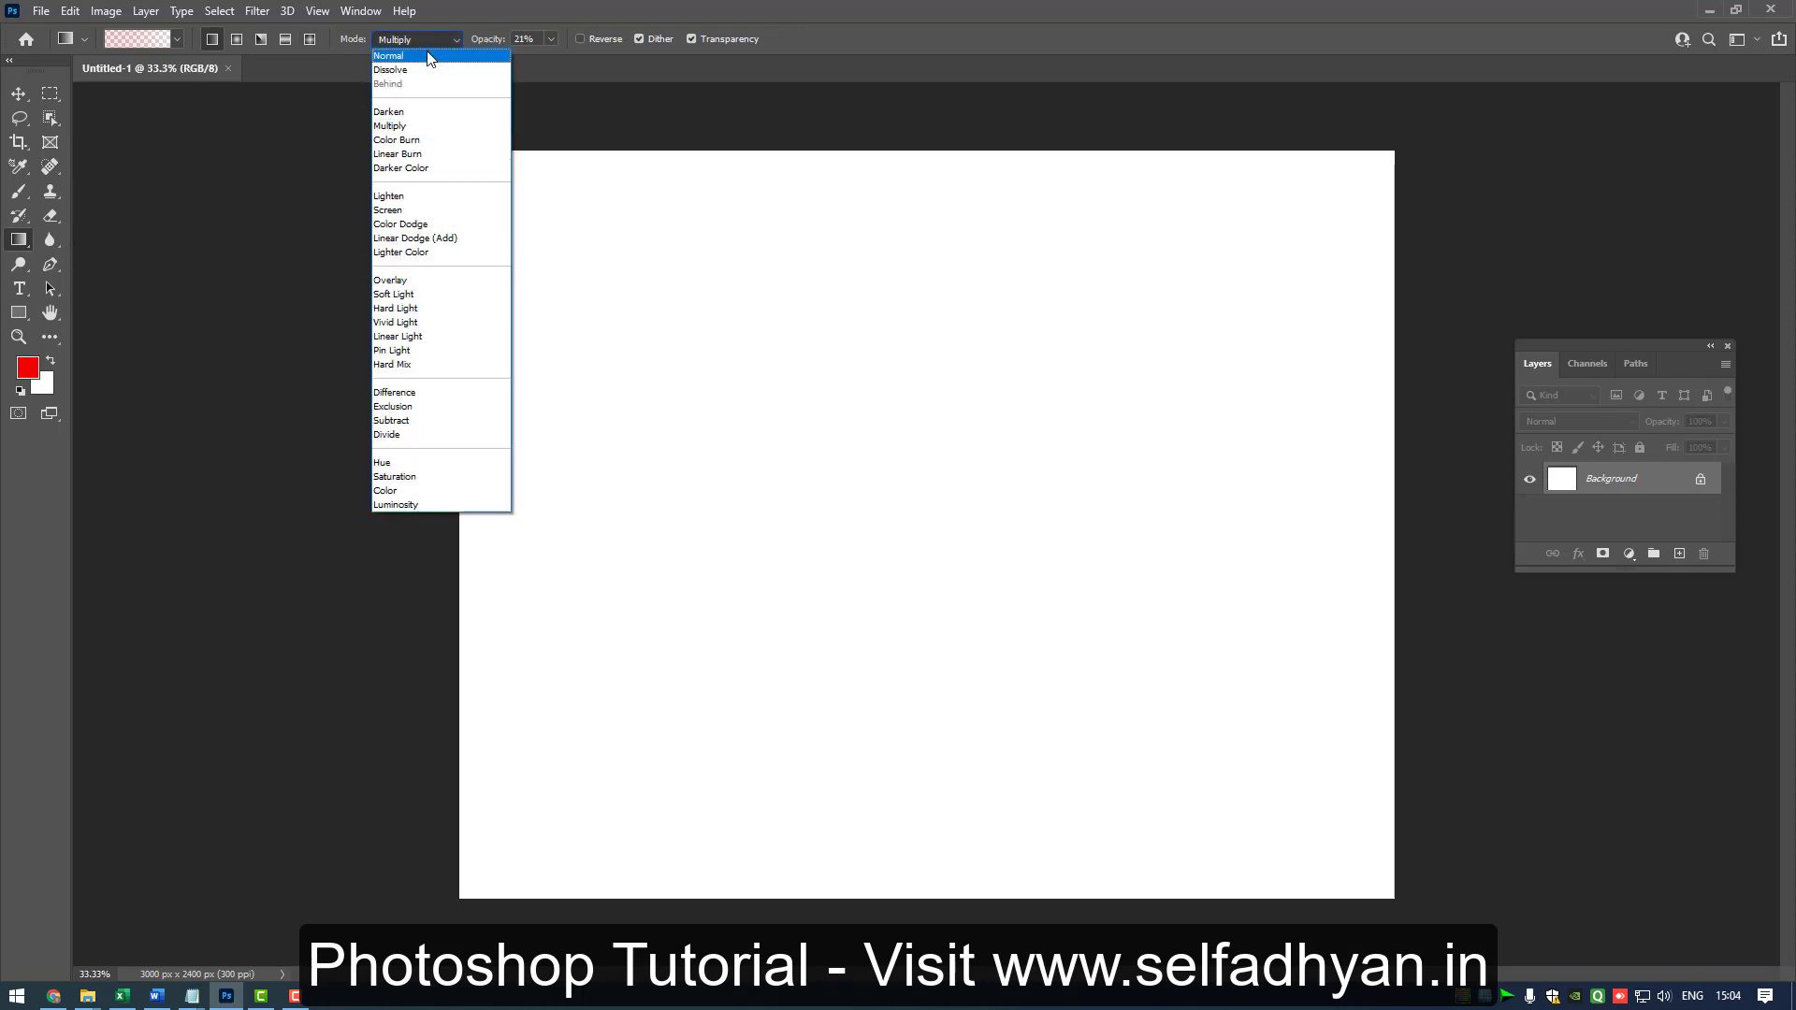
click(430, 57)
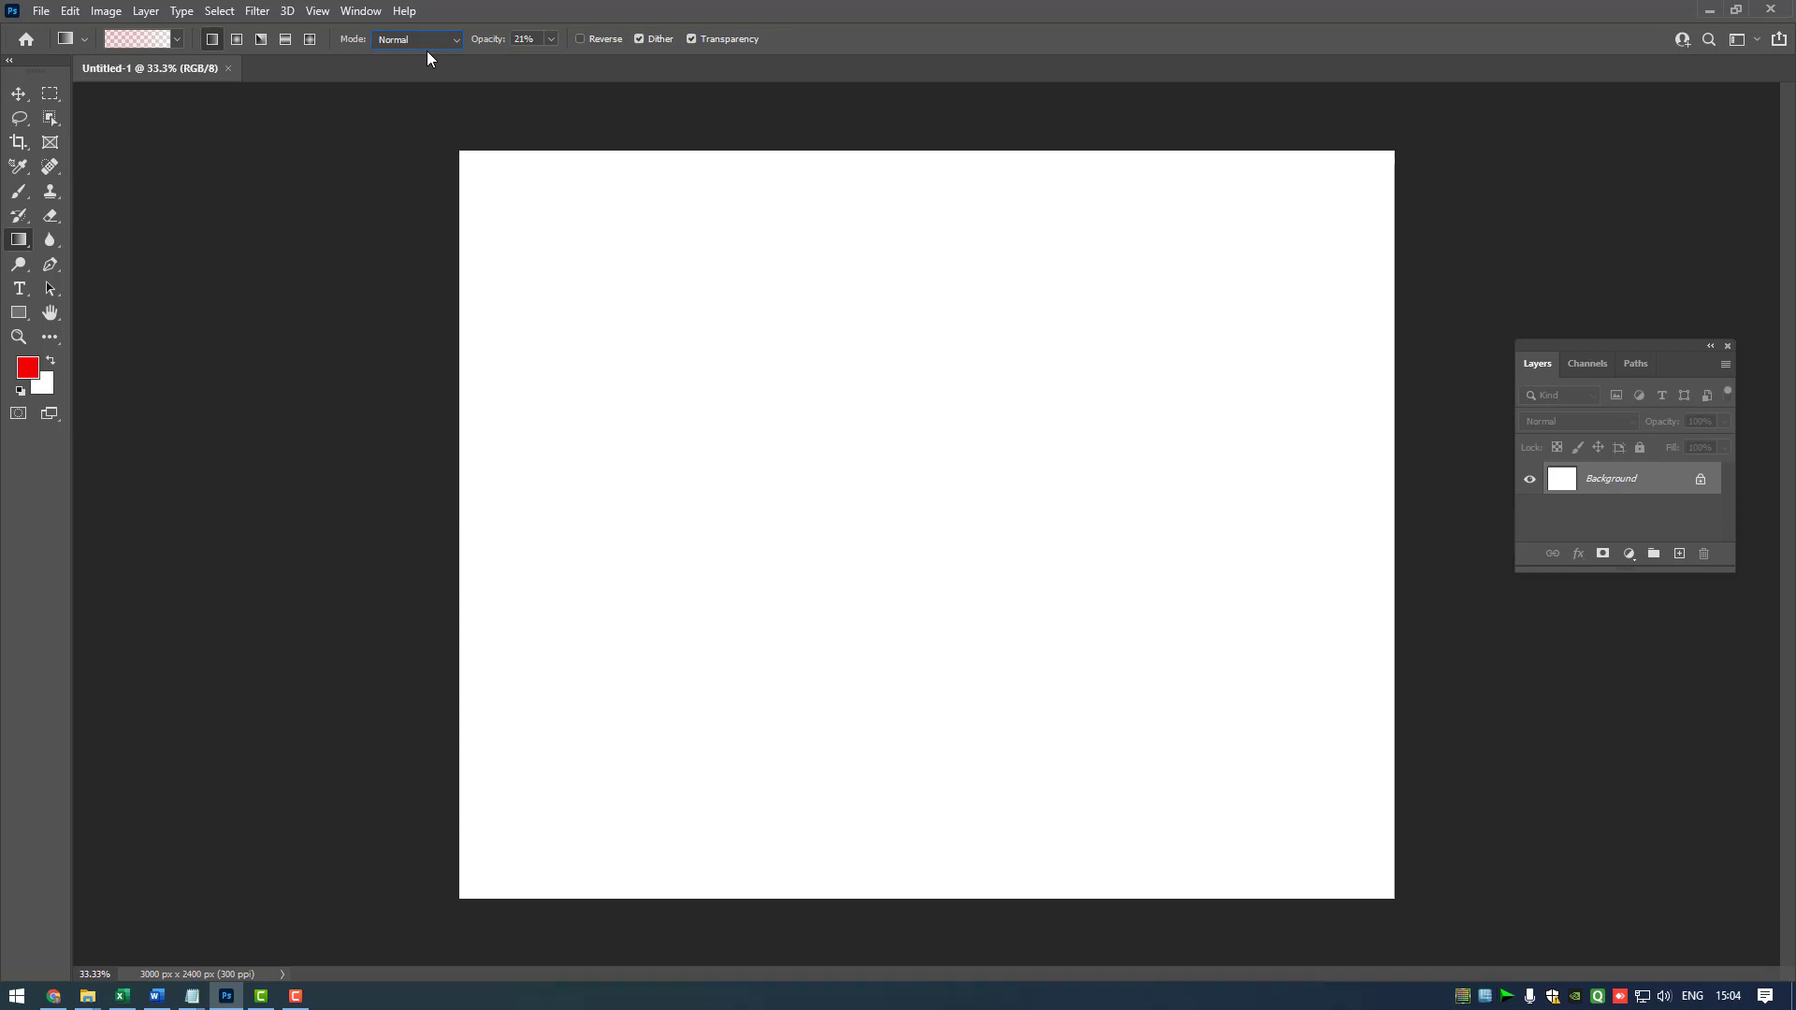
click(428, 42)
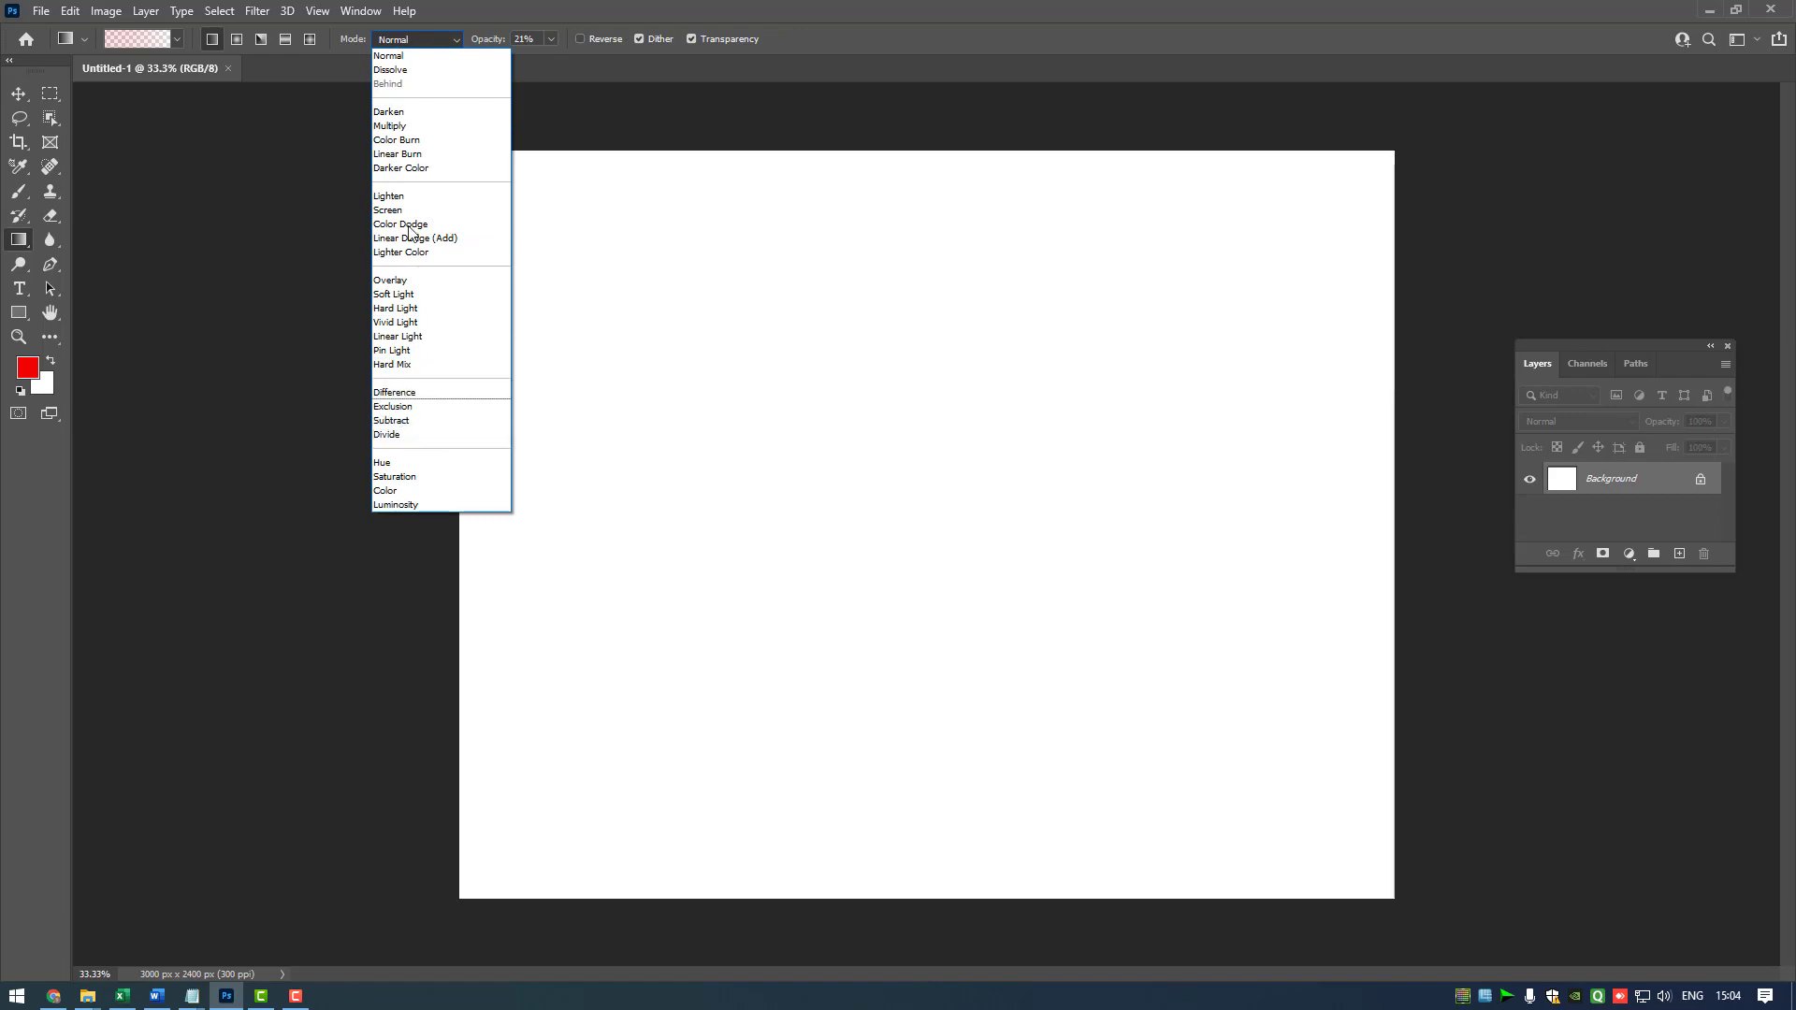
click(407, 59)
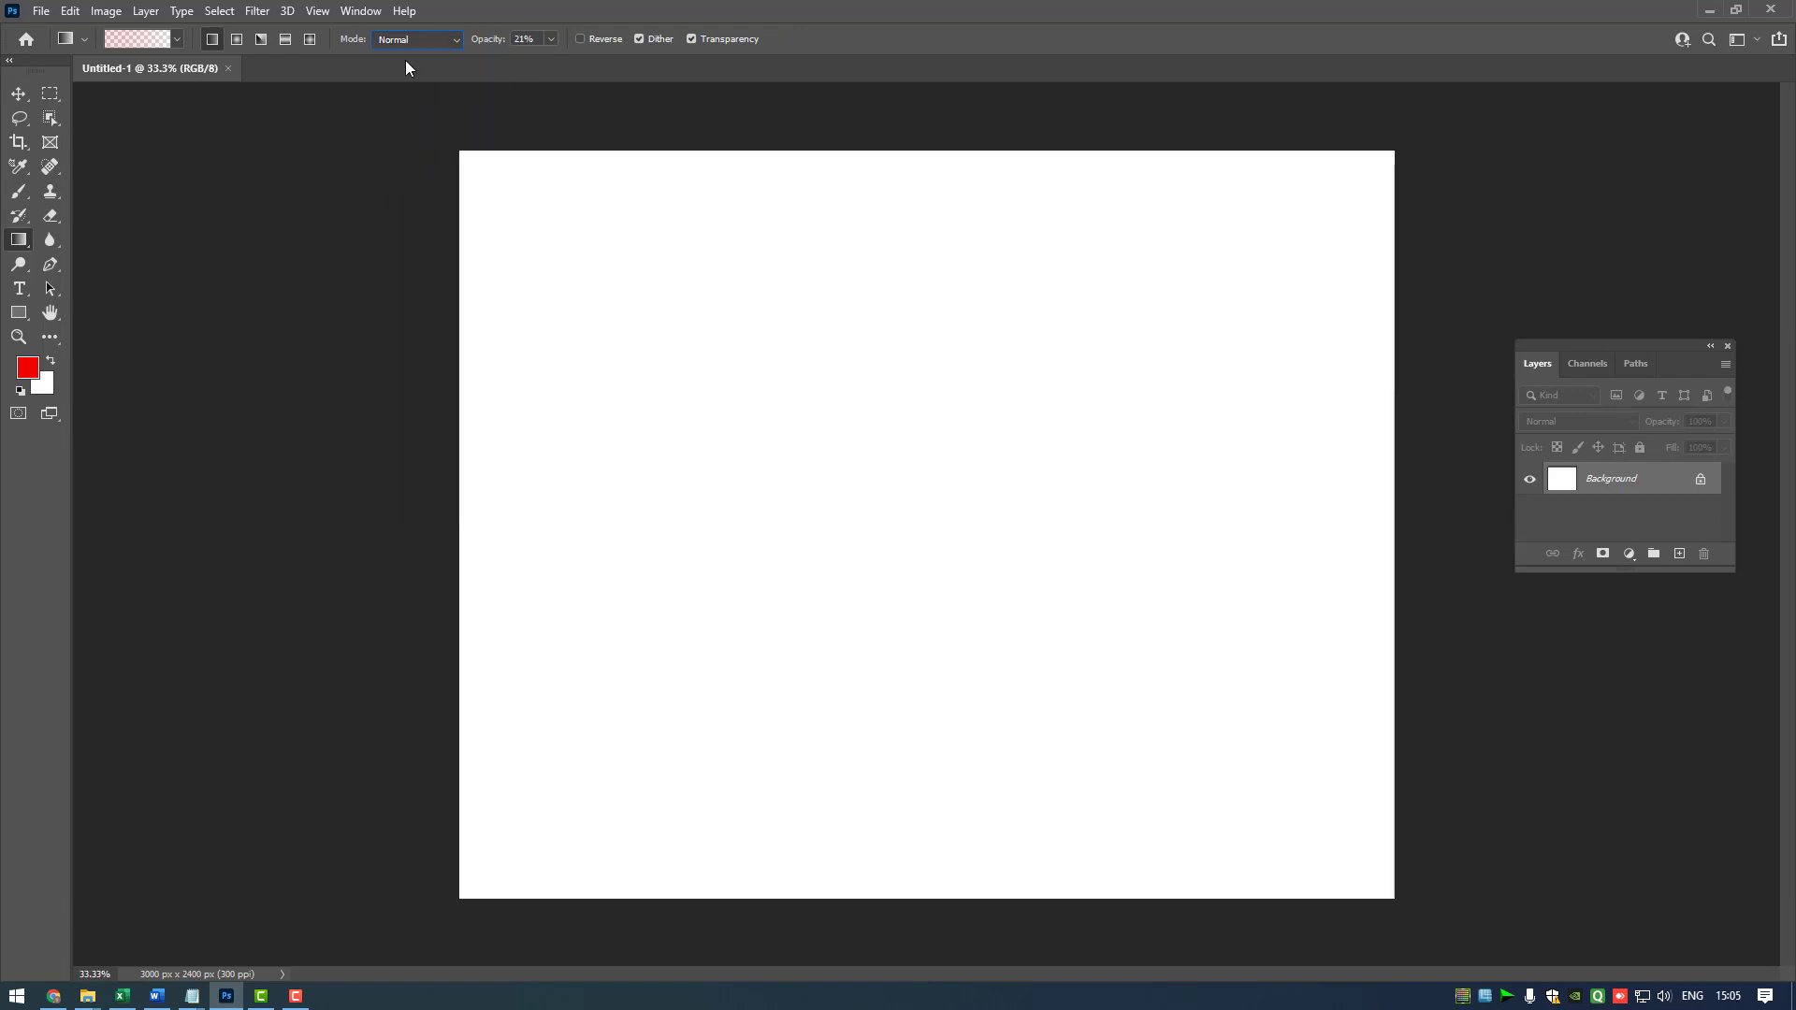
With the Gradient Tool active, expand the Basics group of gradient presets.
right_click(19, 240)
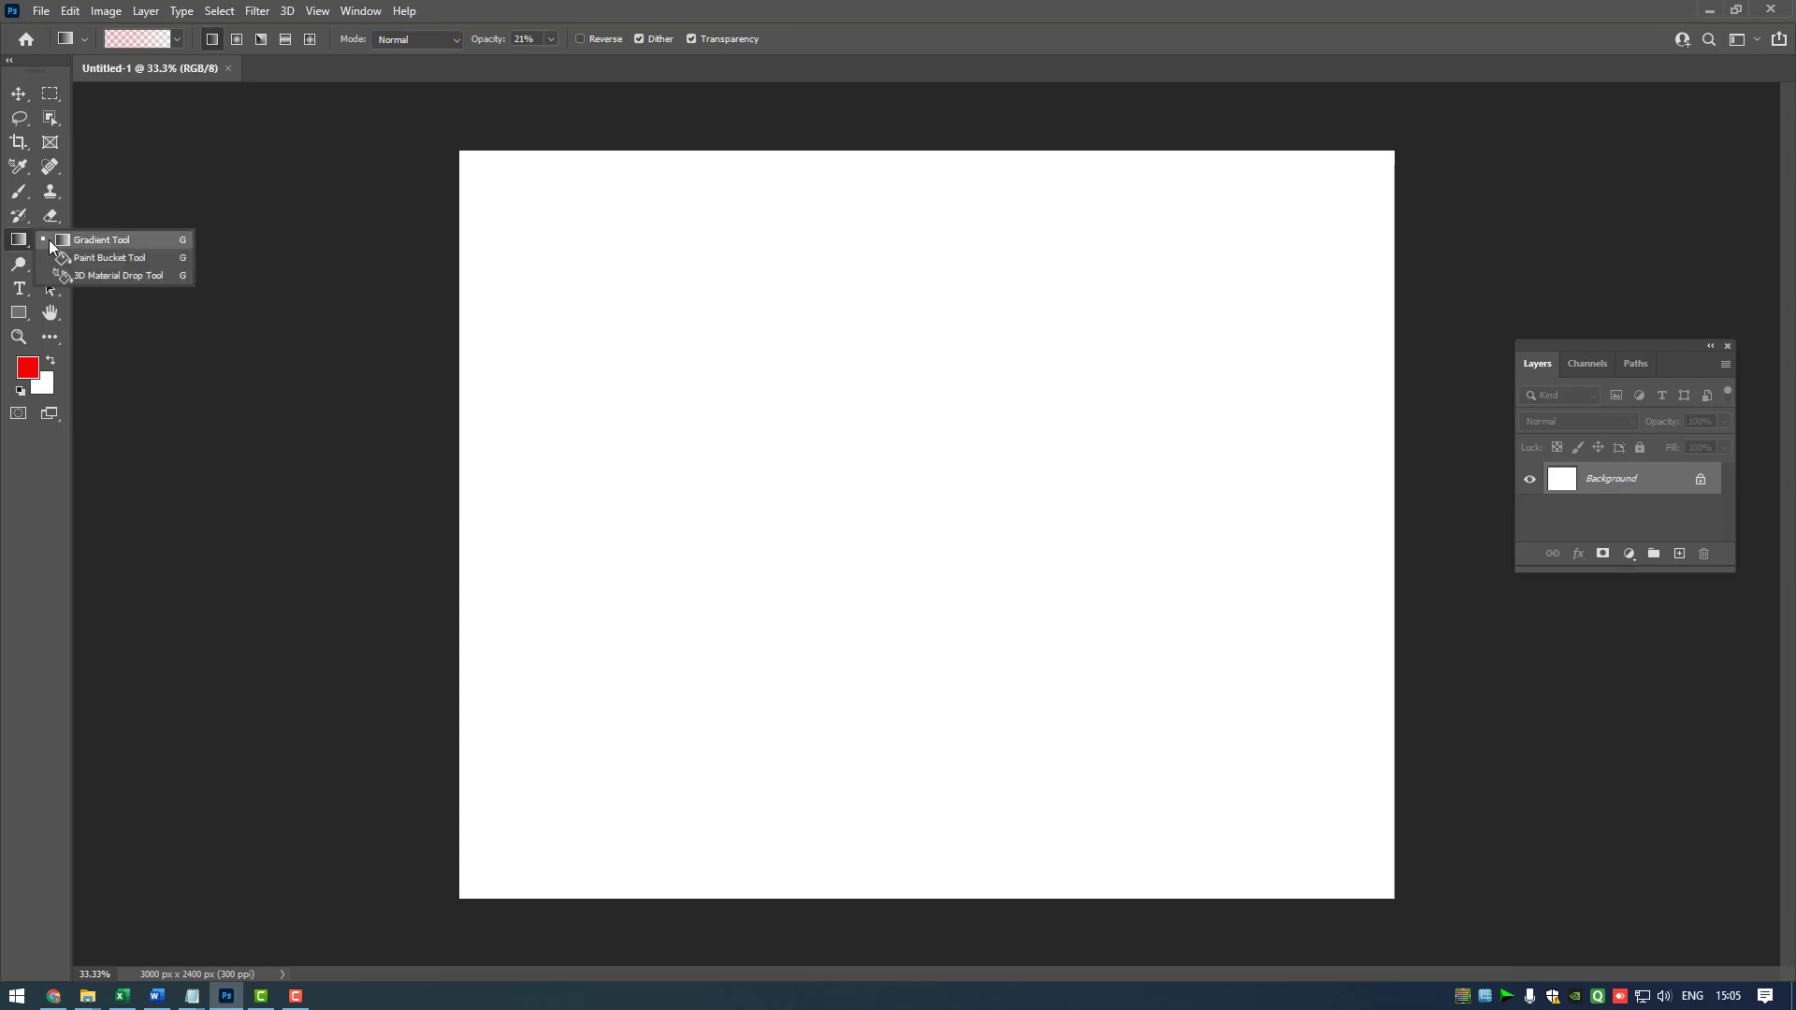
click(54, 238)
click(178, 39)
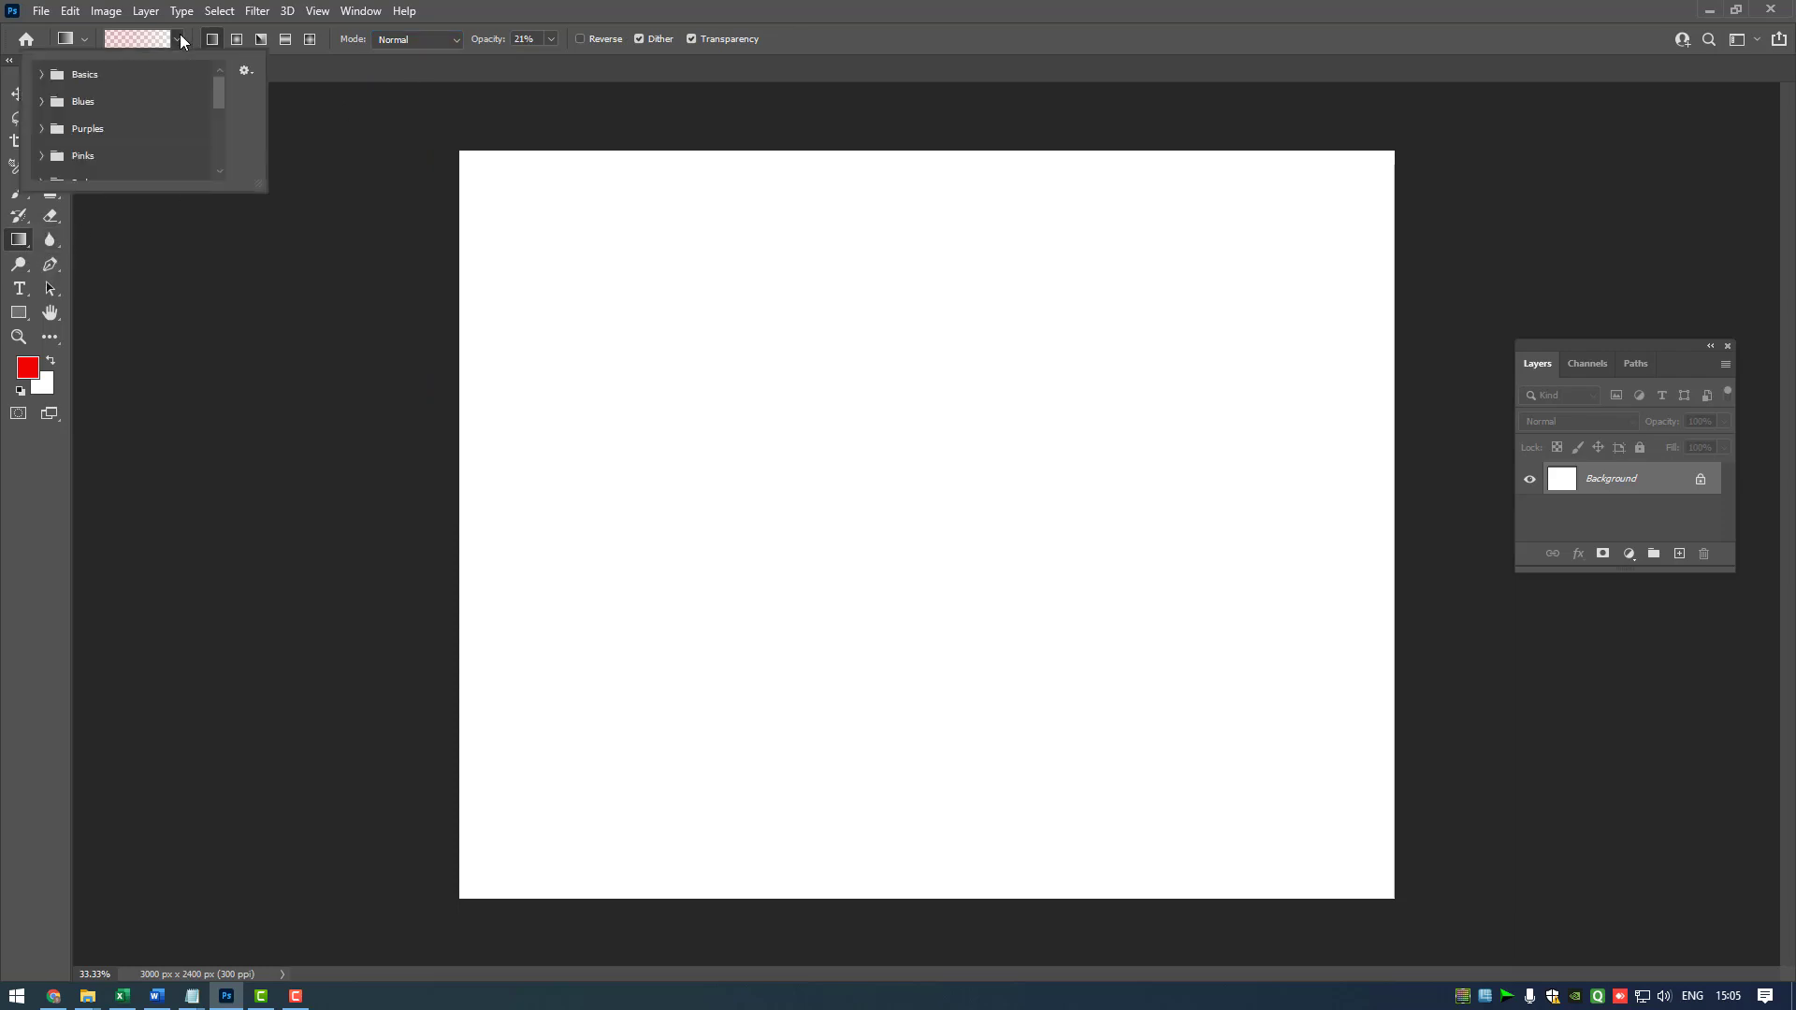
click(178, 40)
click(178, 39)
click(41, 75)
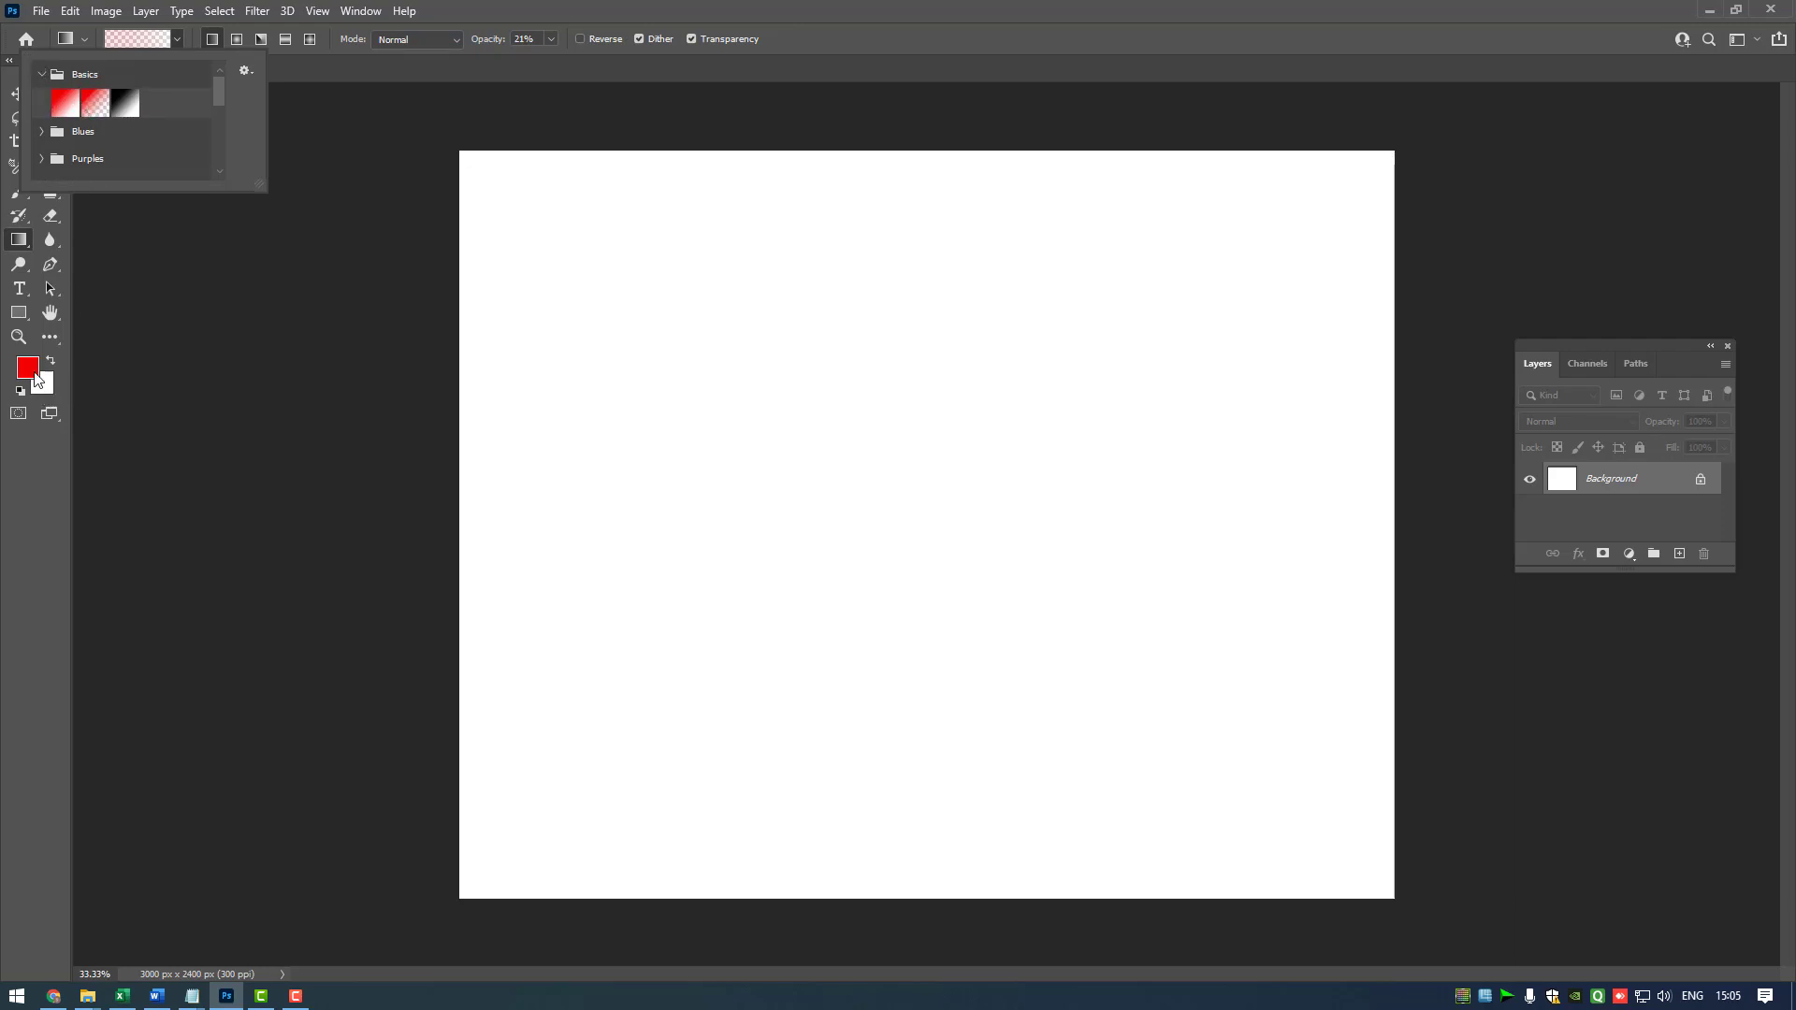
Set the background color to a bright green.
click(44, 387)
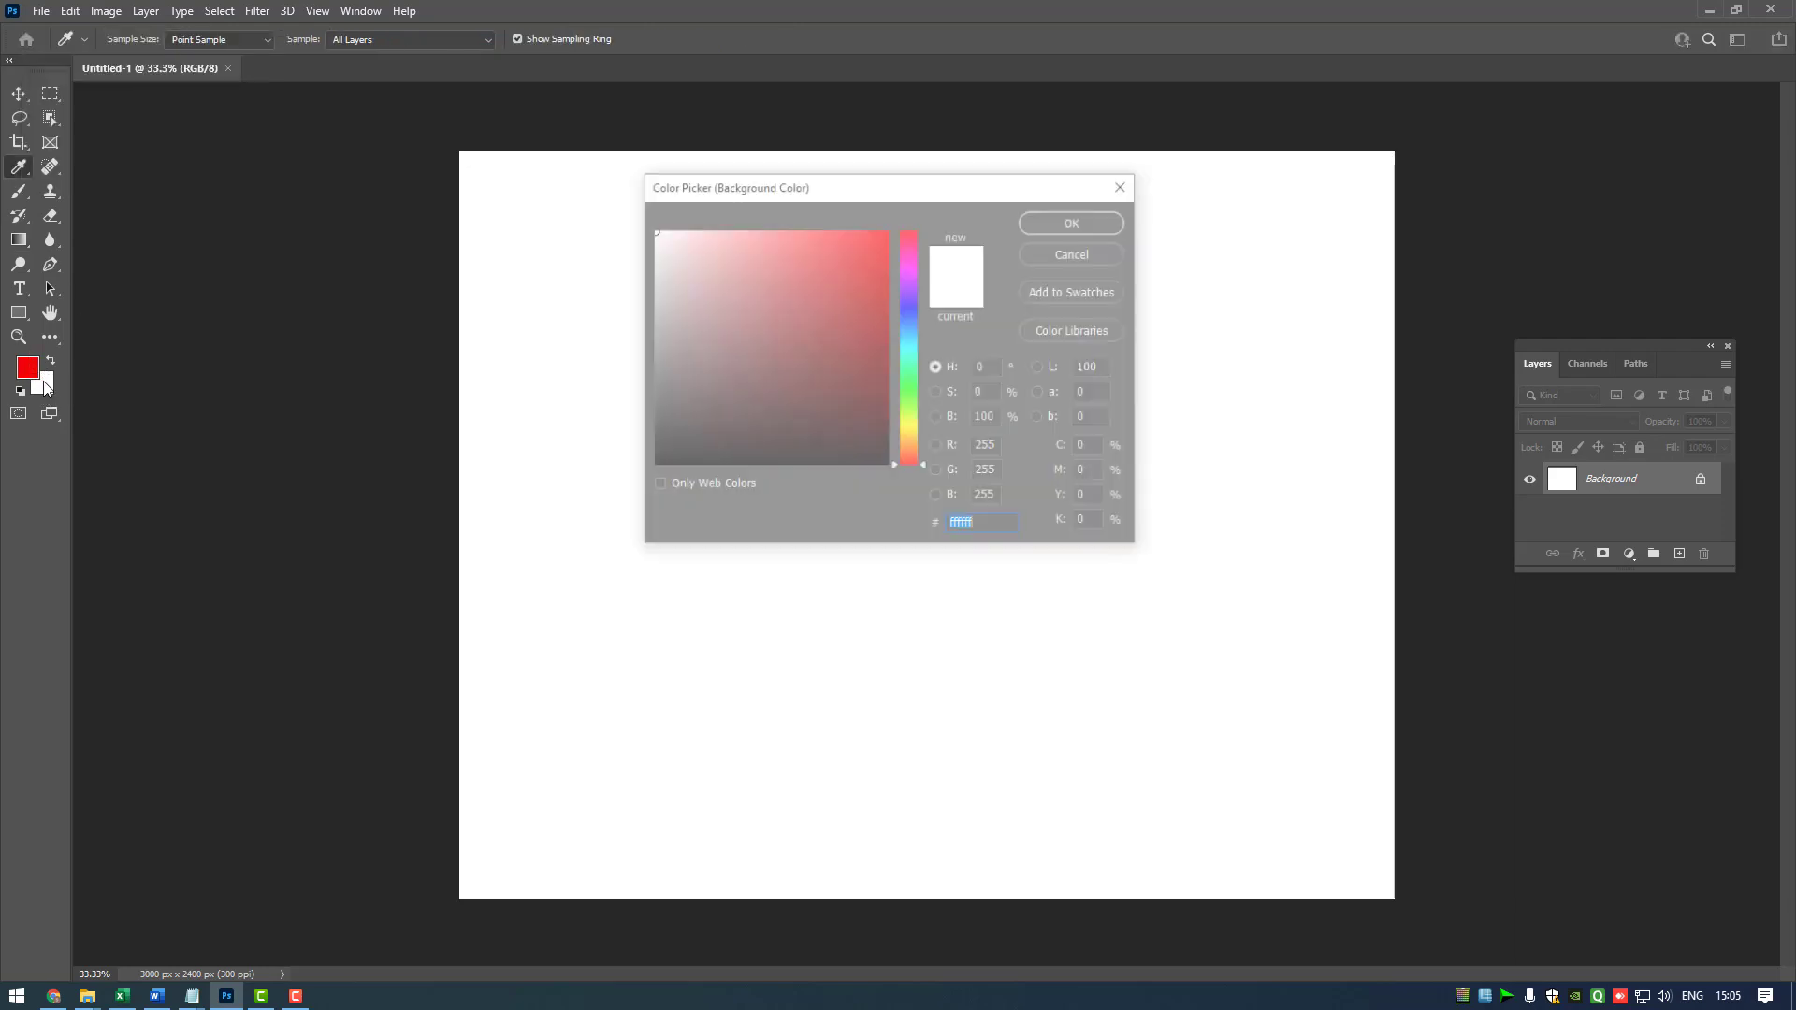
click(916, 384)
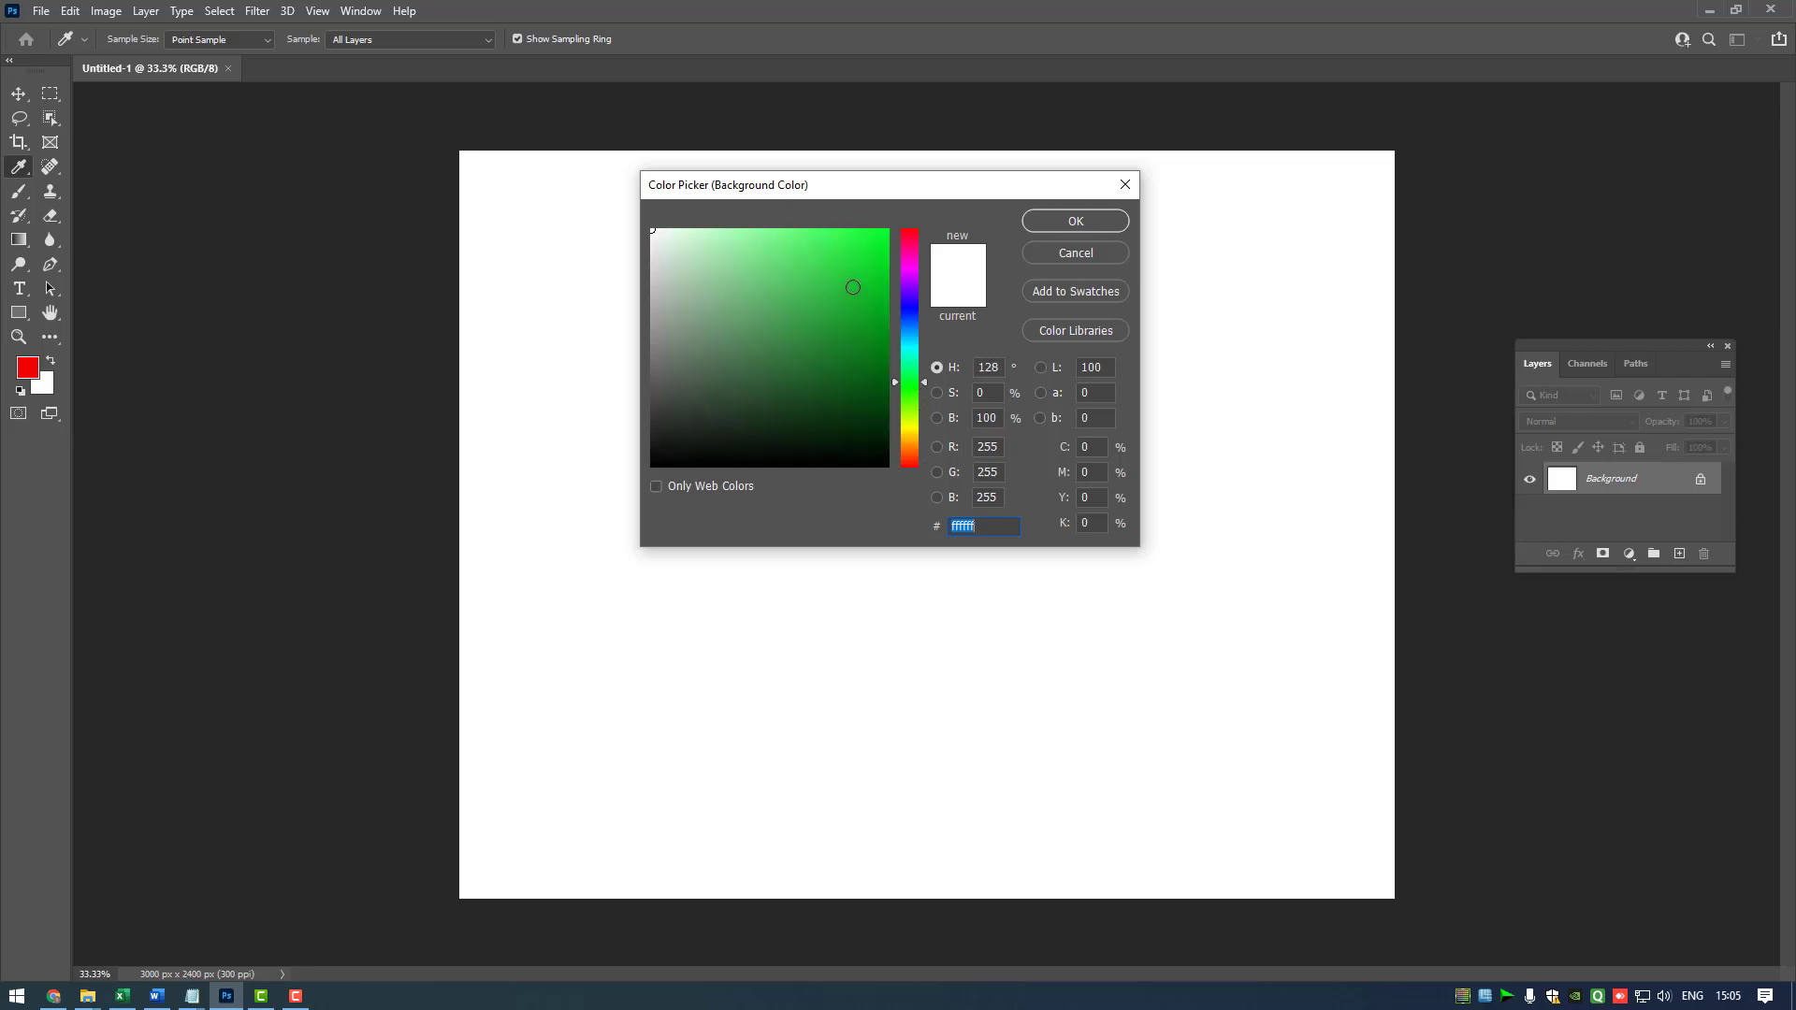
drag(853, 286, 852, 242)
click(1076, 221)
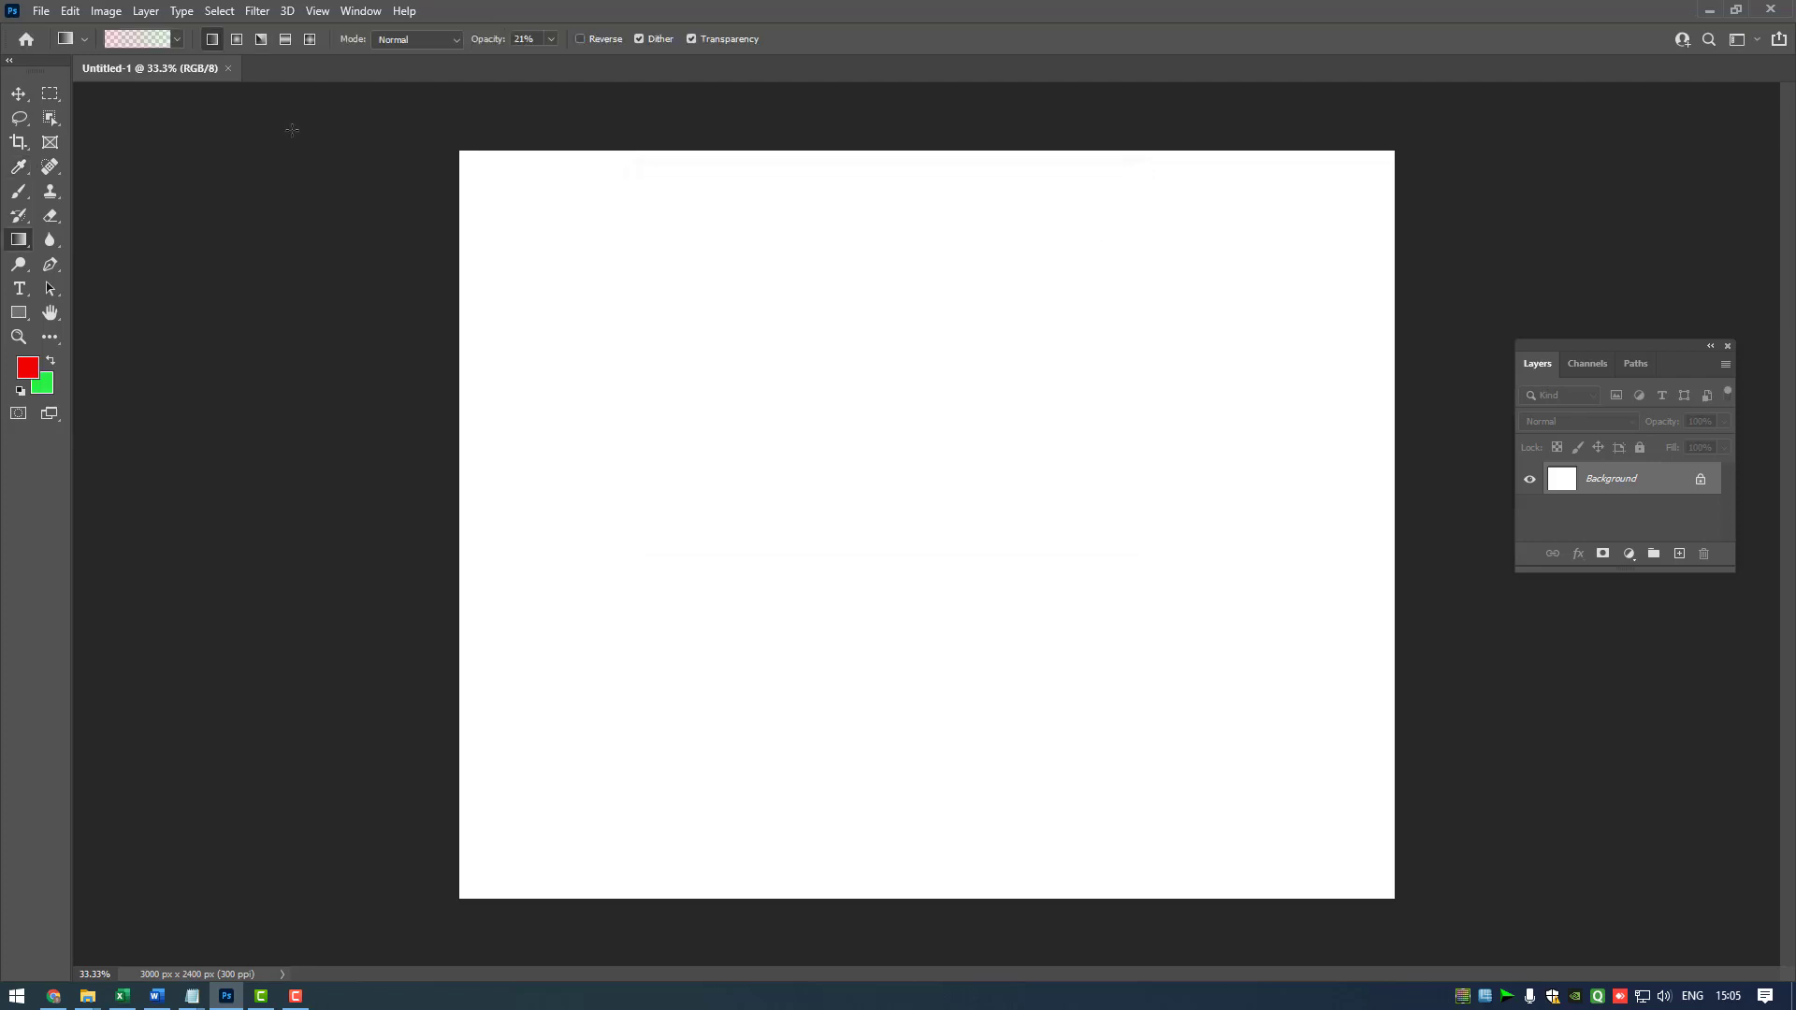
Choose the red-to-green preset from Basics and draw a linear gradient diagonally from the canvas's upper-left area to its lower-right area.
click(175, 40)
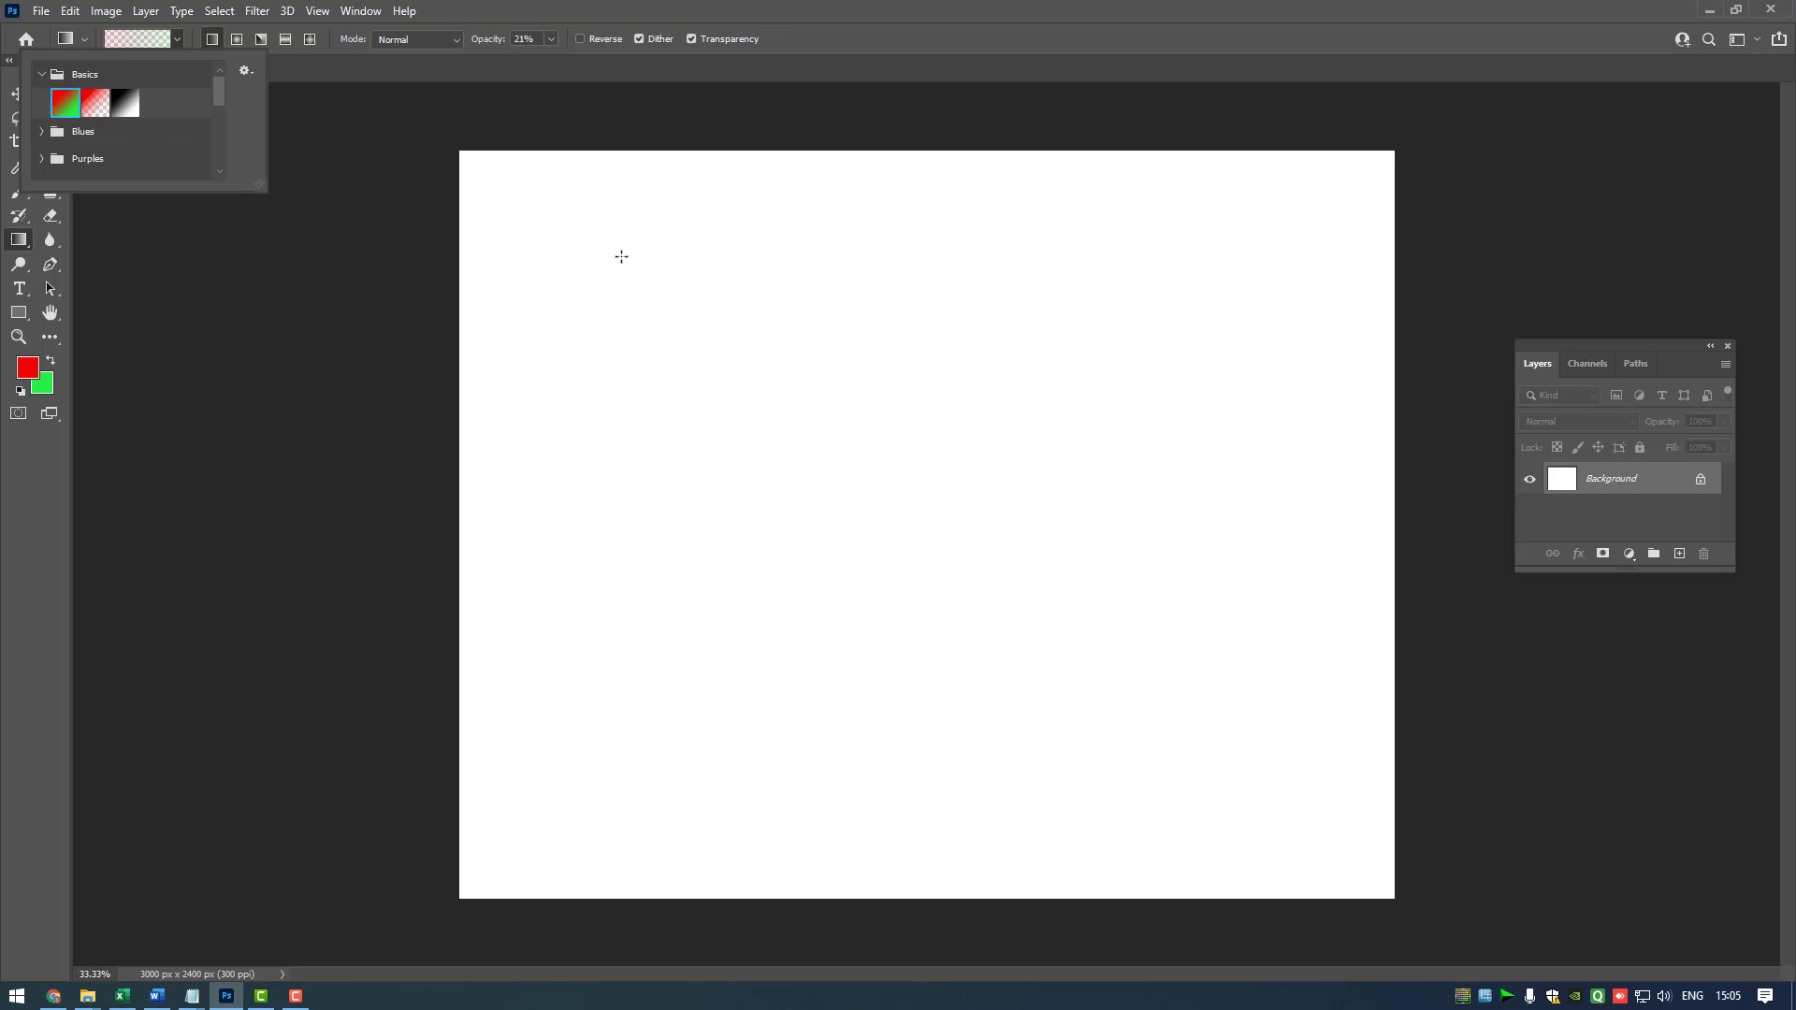
drag(580, 231, 1257, 790)
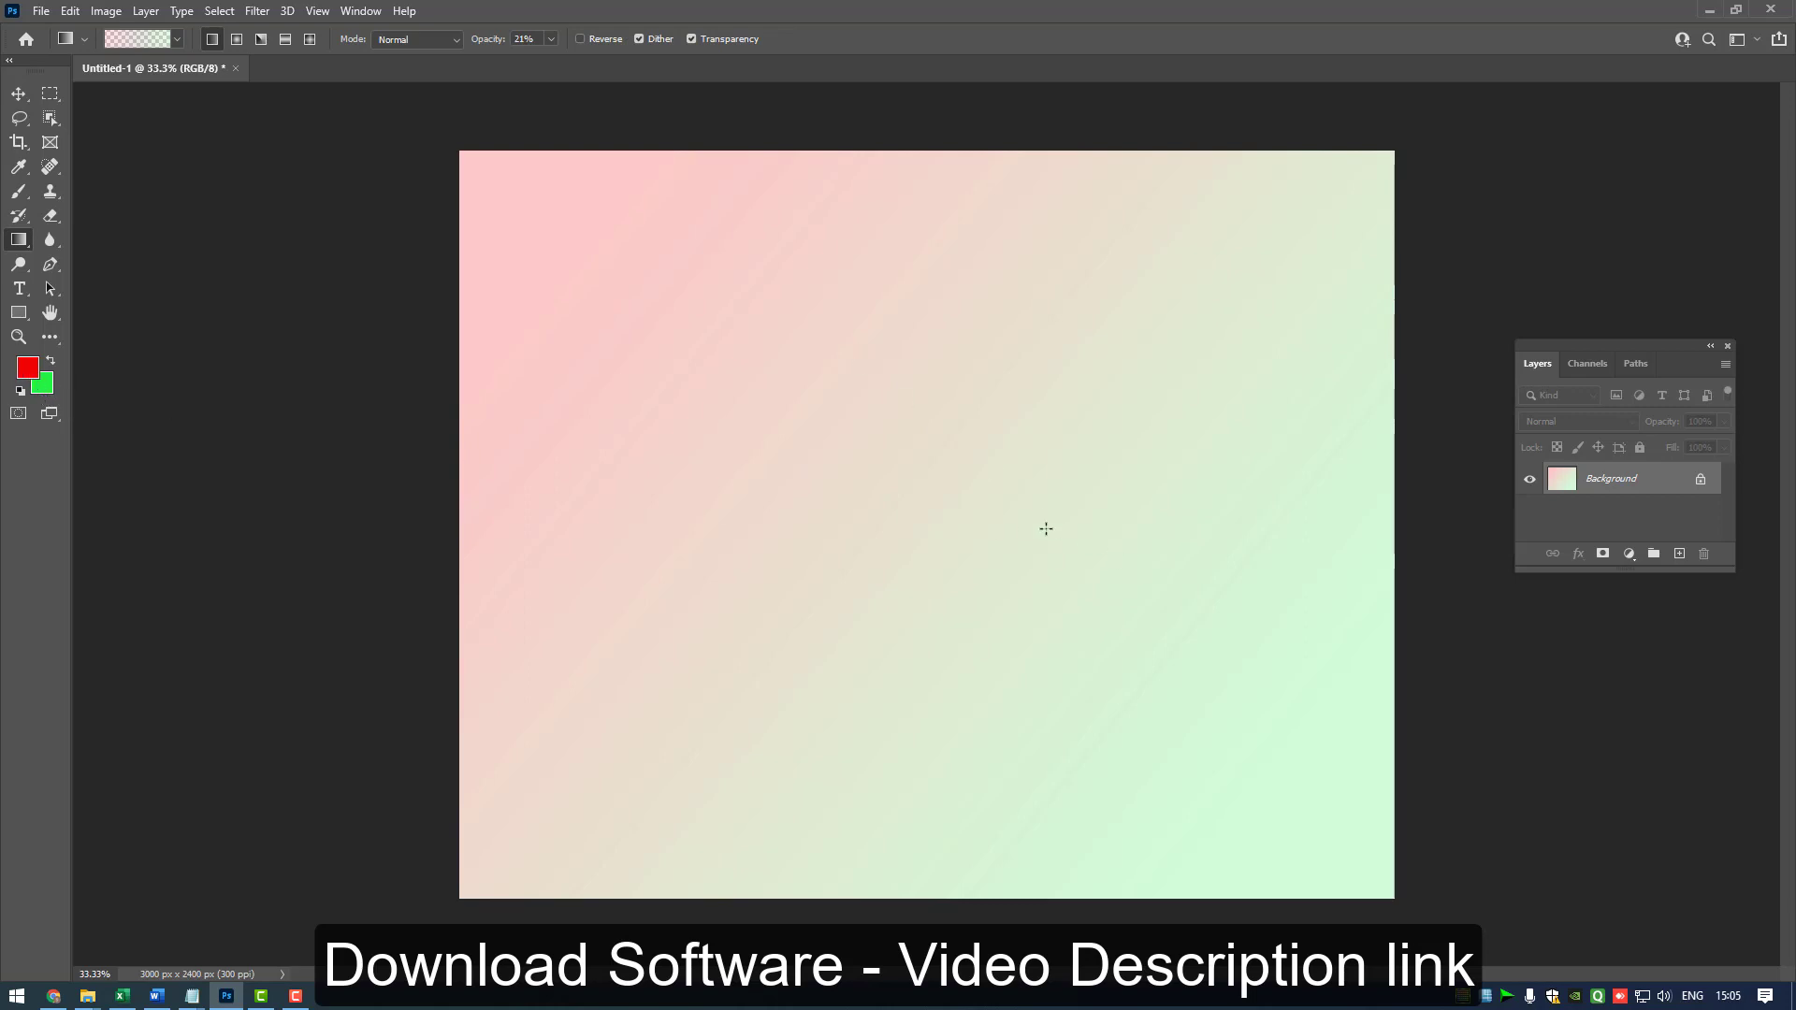
Raise the gradient opacity to 98% and redraw the diagonal linear red-to-green gradient across the canvas.
click(552, 39)
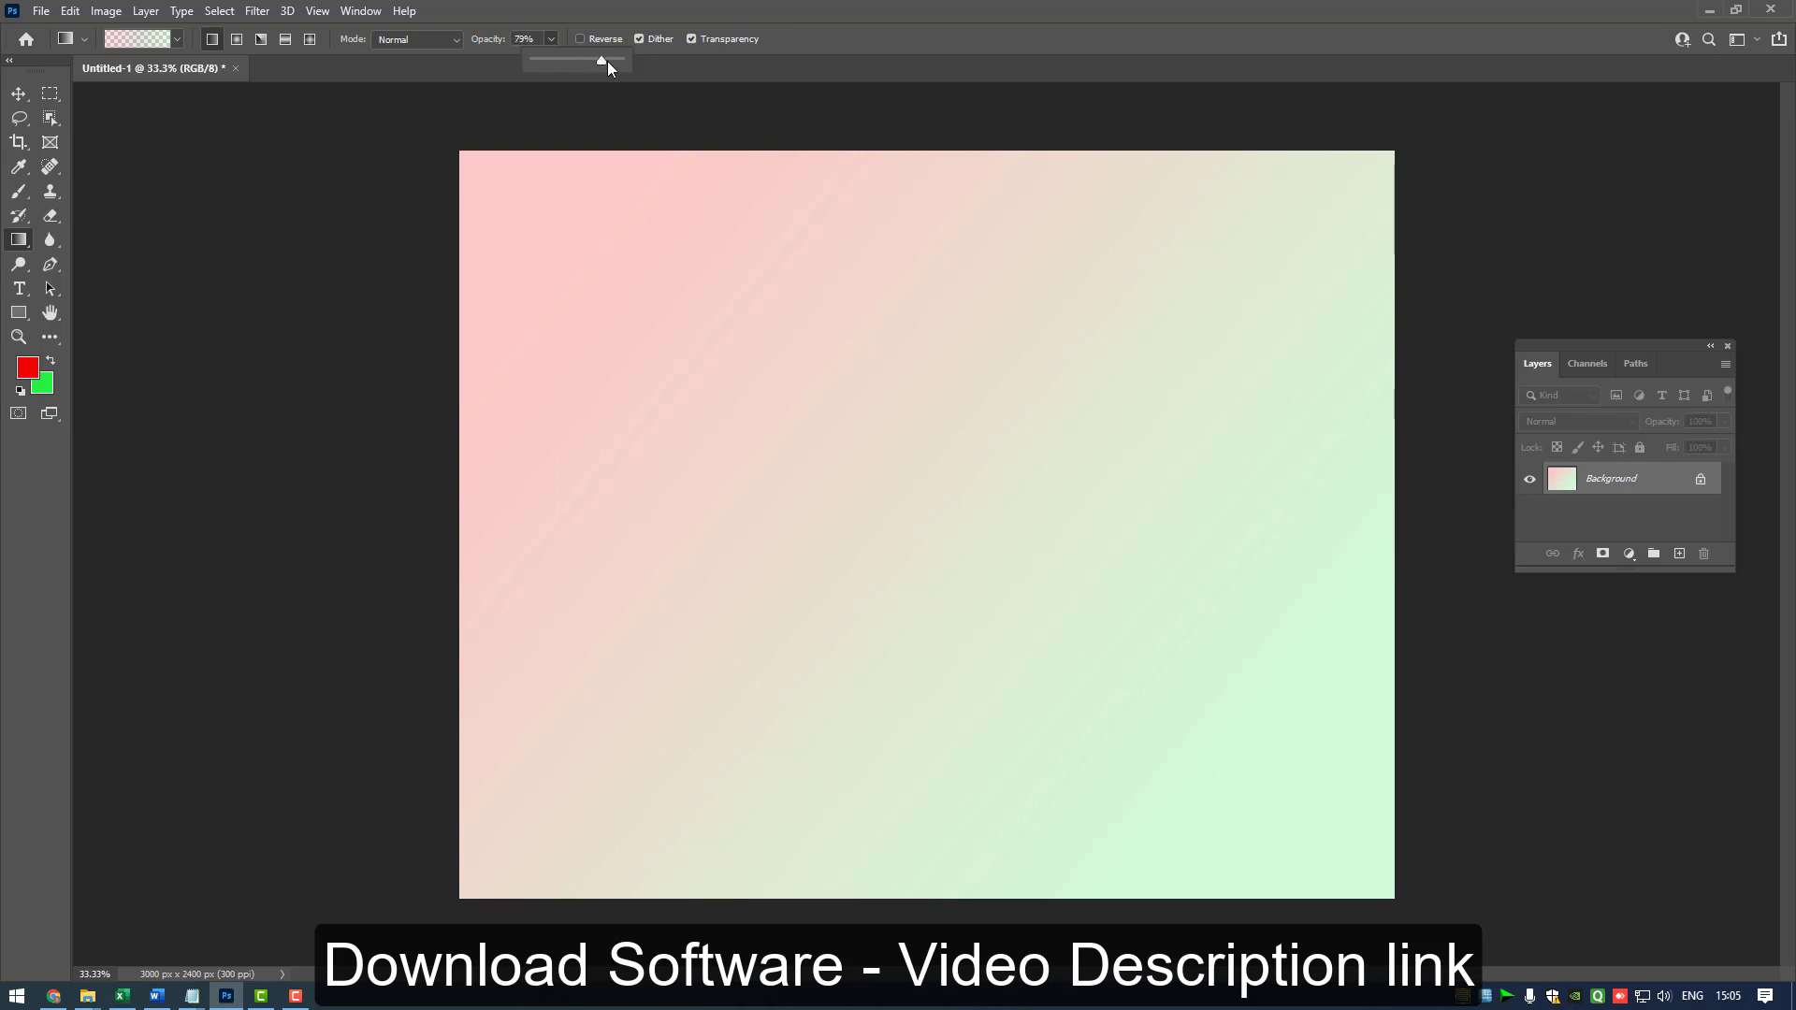
click(577, 249)
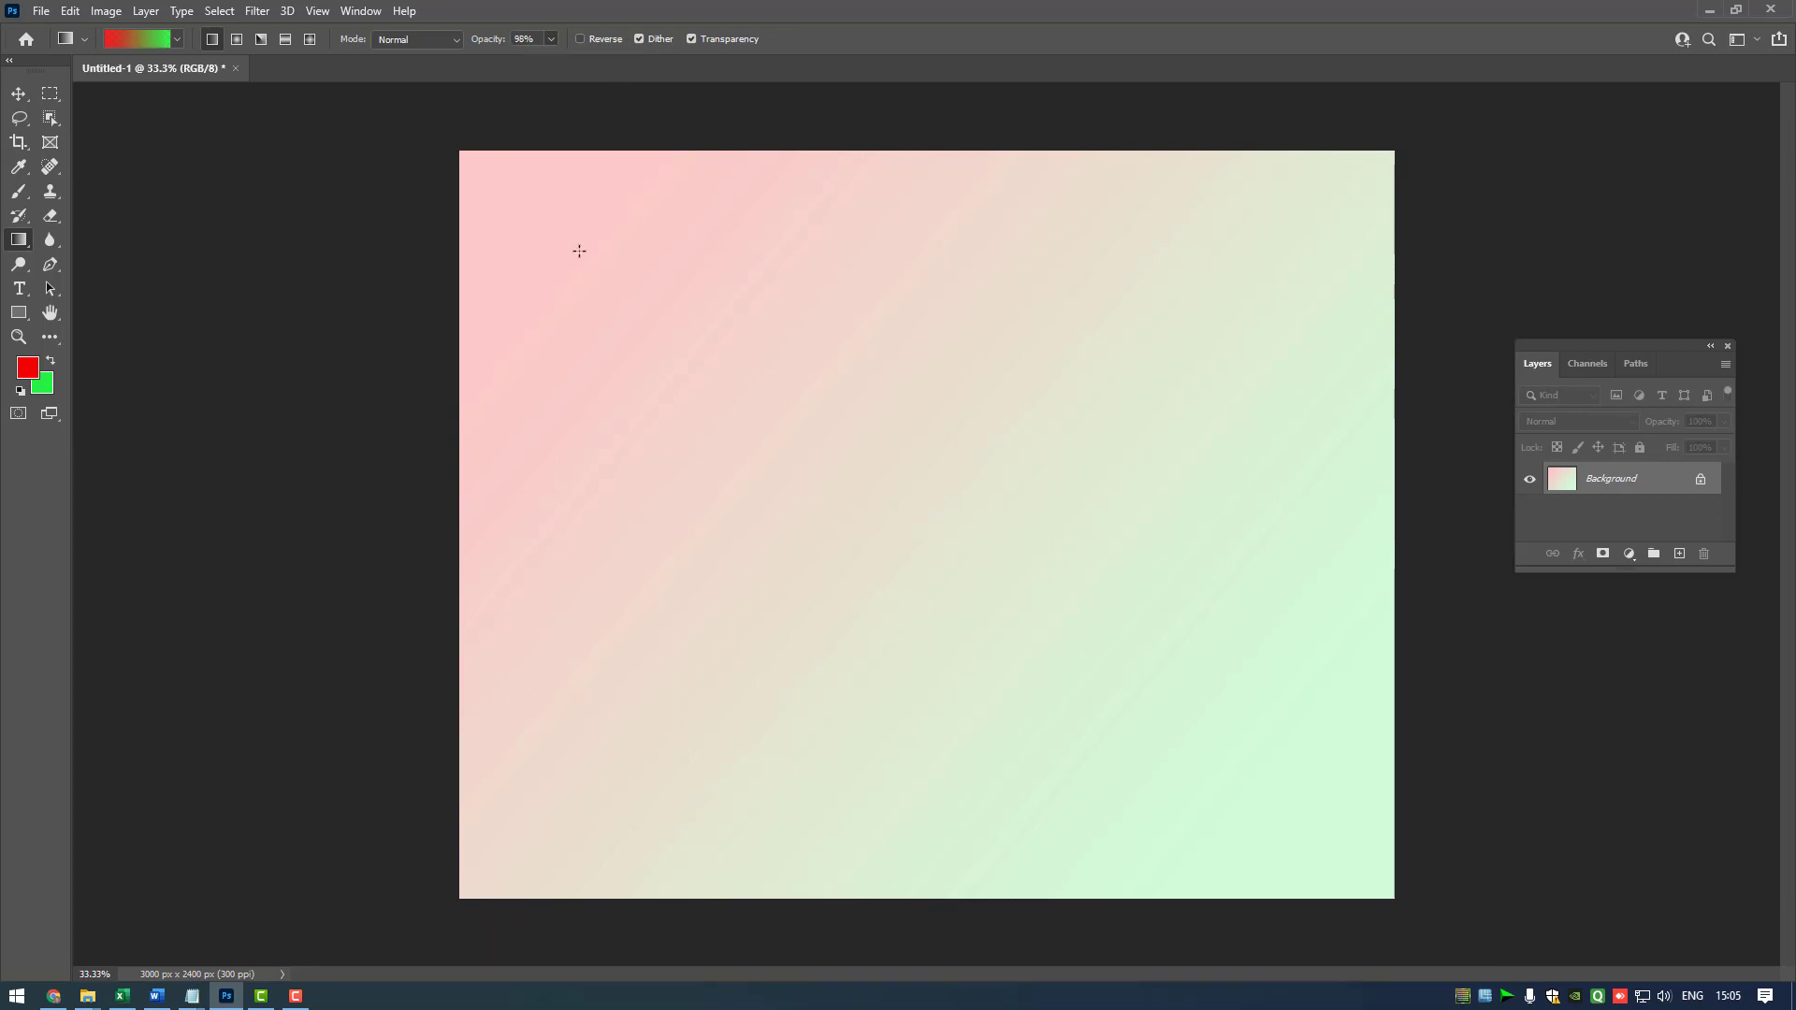
drag(510, 201, 1286, 809)
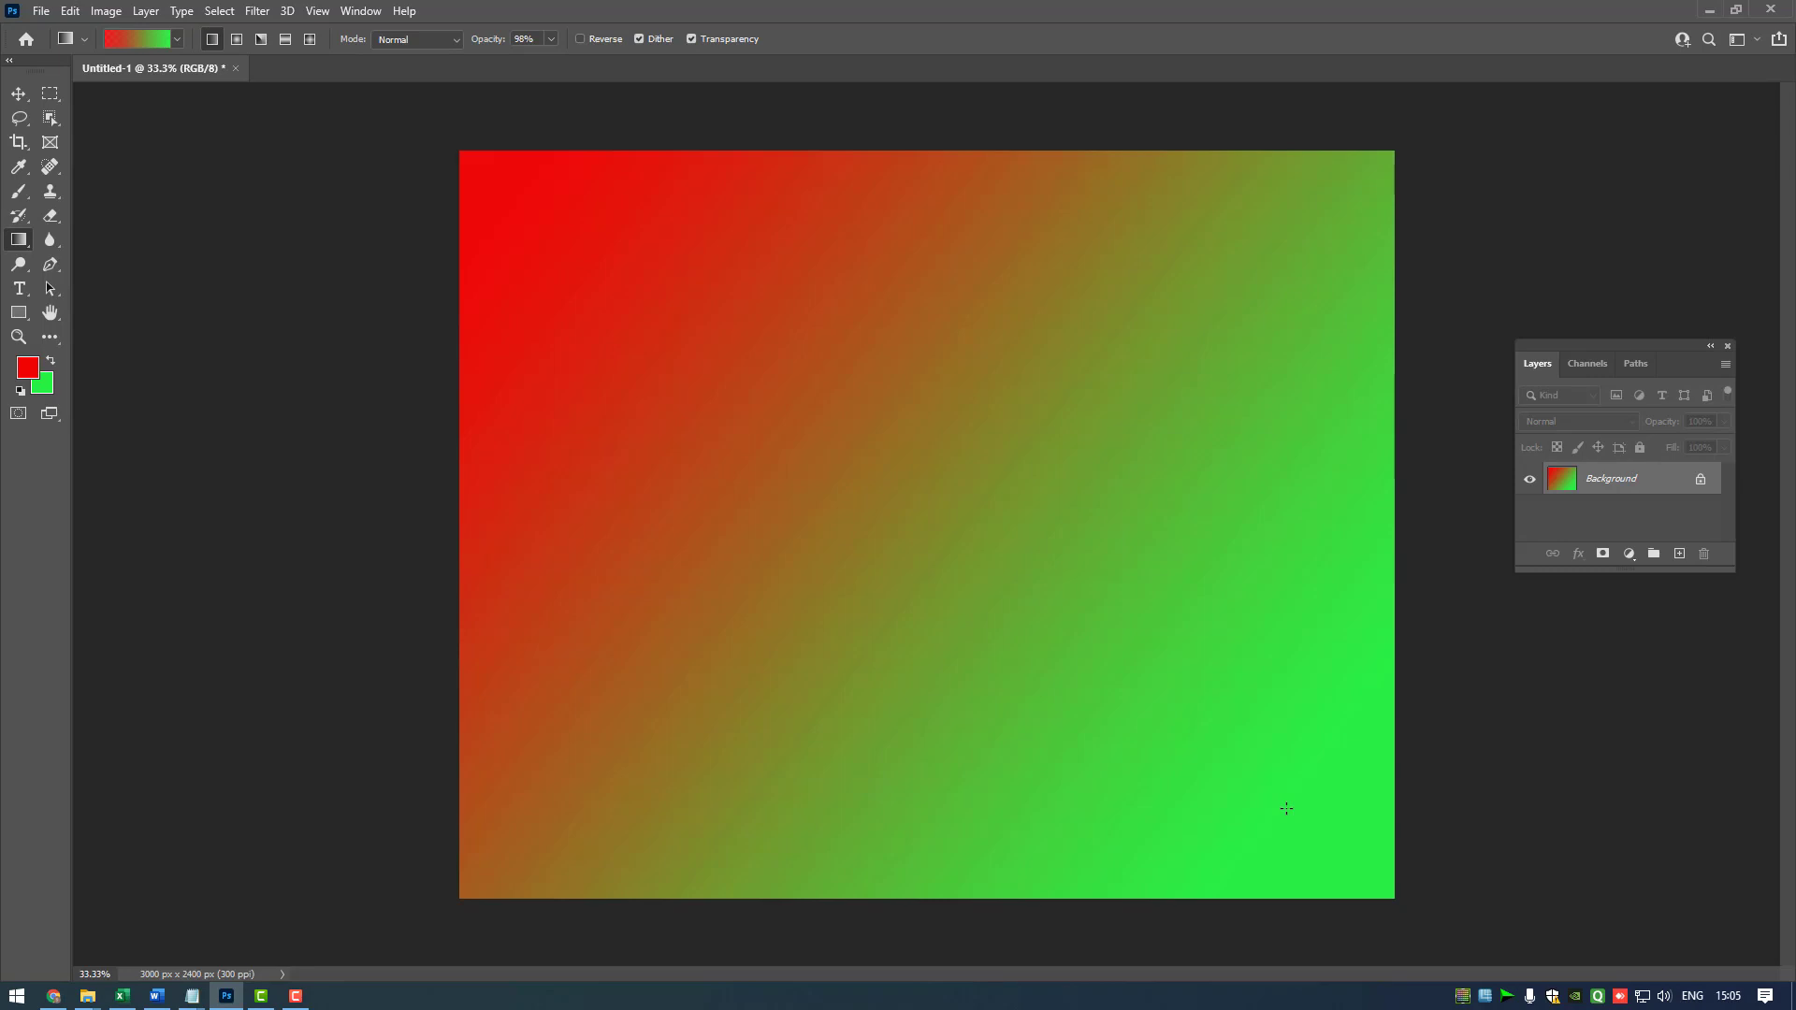
Set the gradient opacity to 100% and draw radial red-to-green gradients downward, first from the canvas's top edge and twice from nearer its center.
click(552, 41)
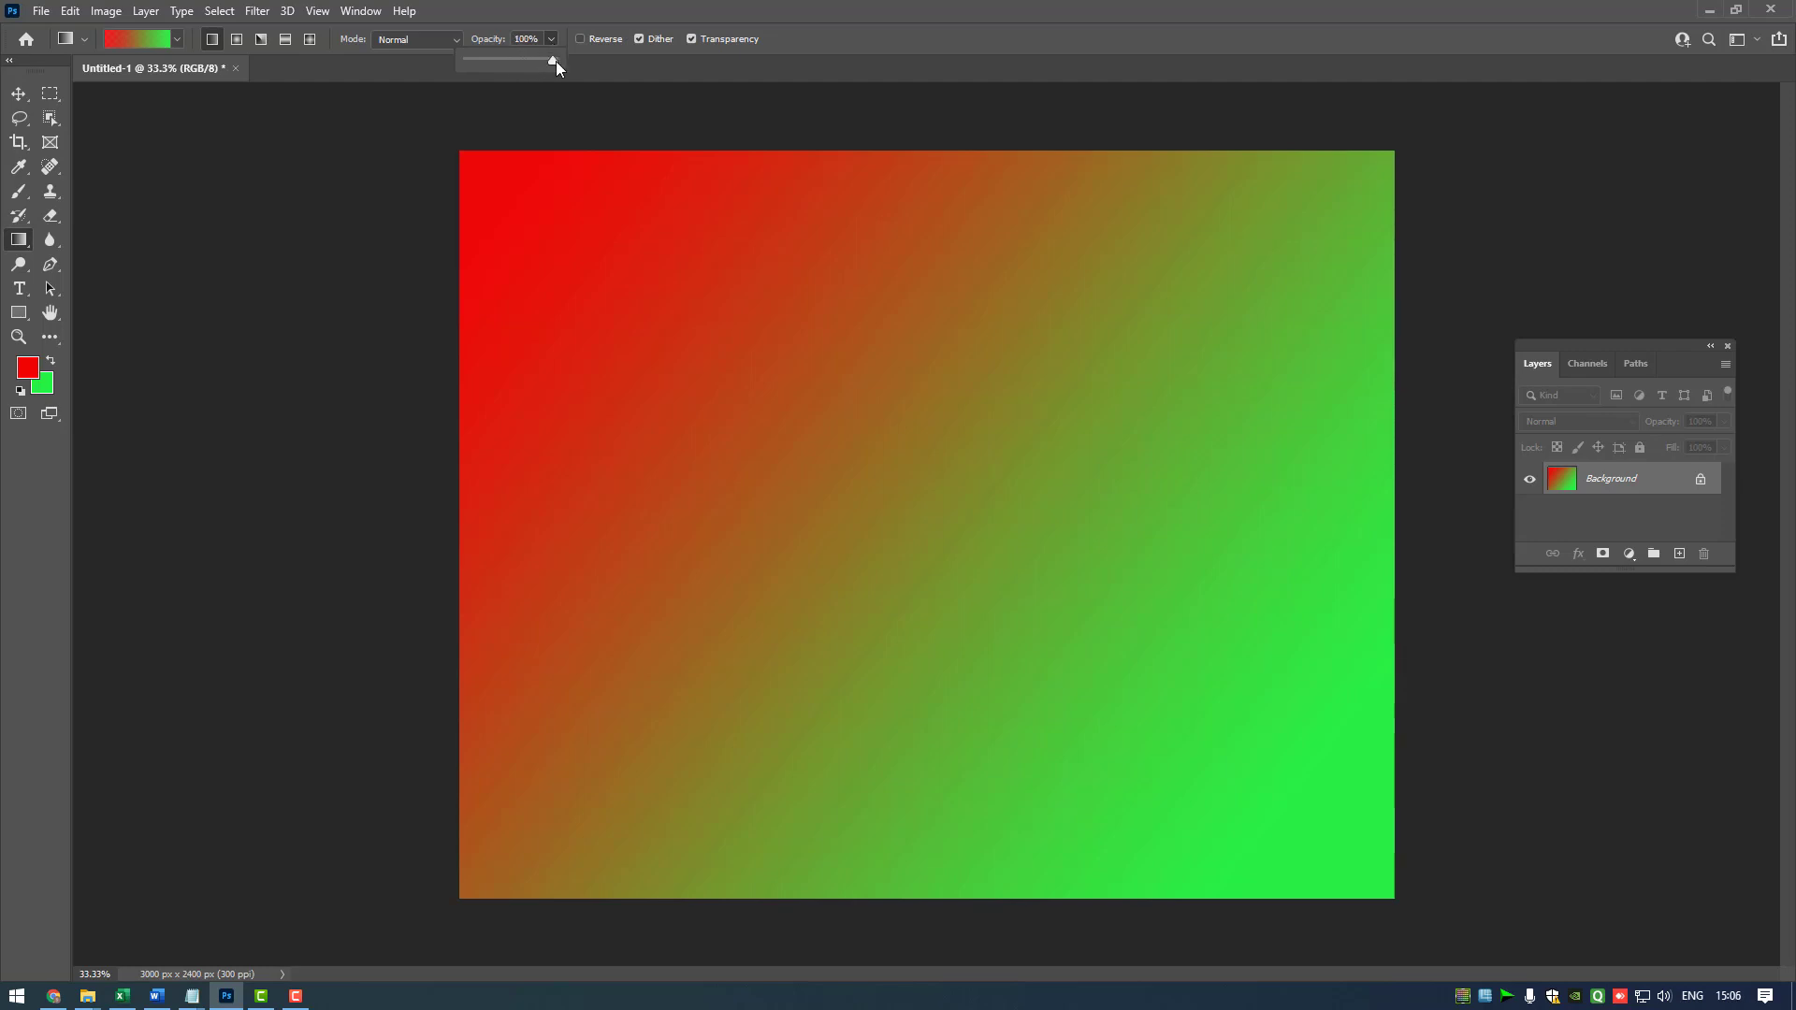
click(236, 41)
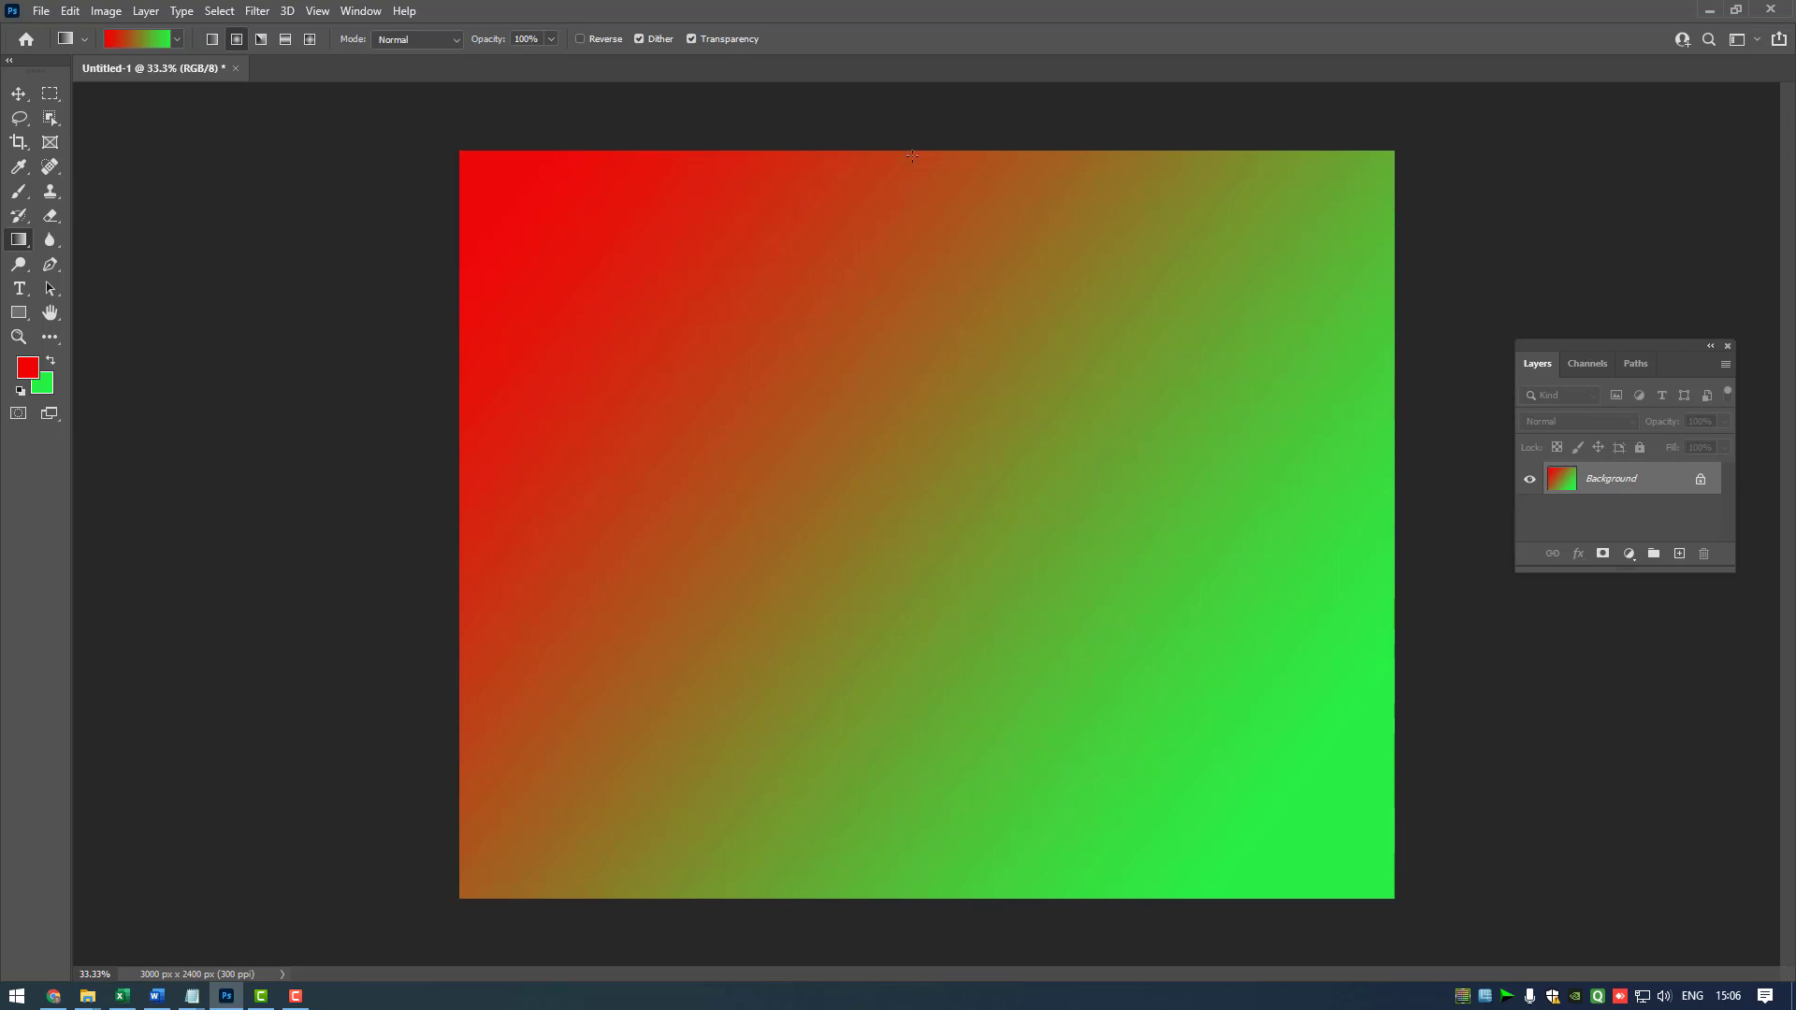
drag(906, 154, 918, 791)
drag(922, 876, 921, 876)
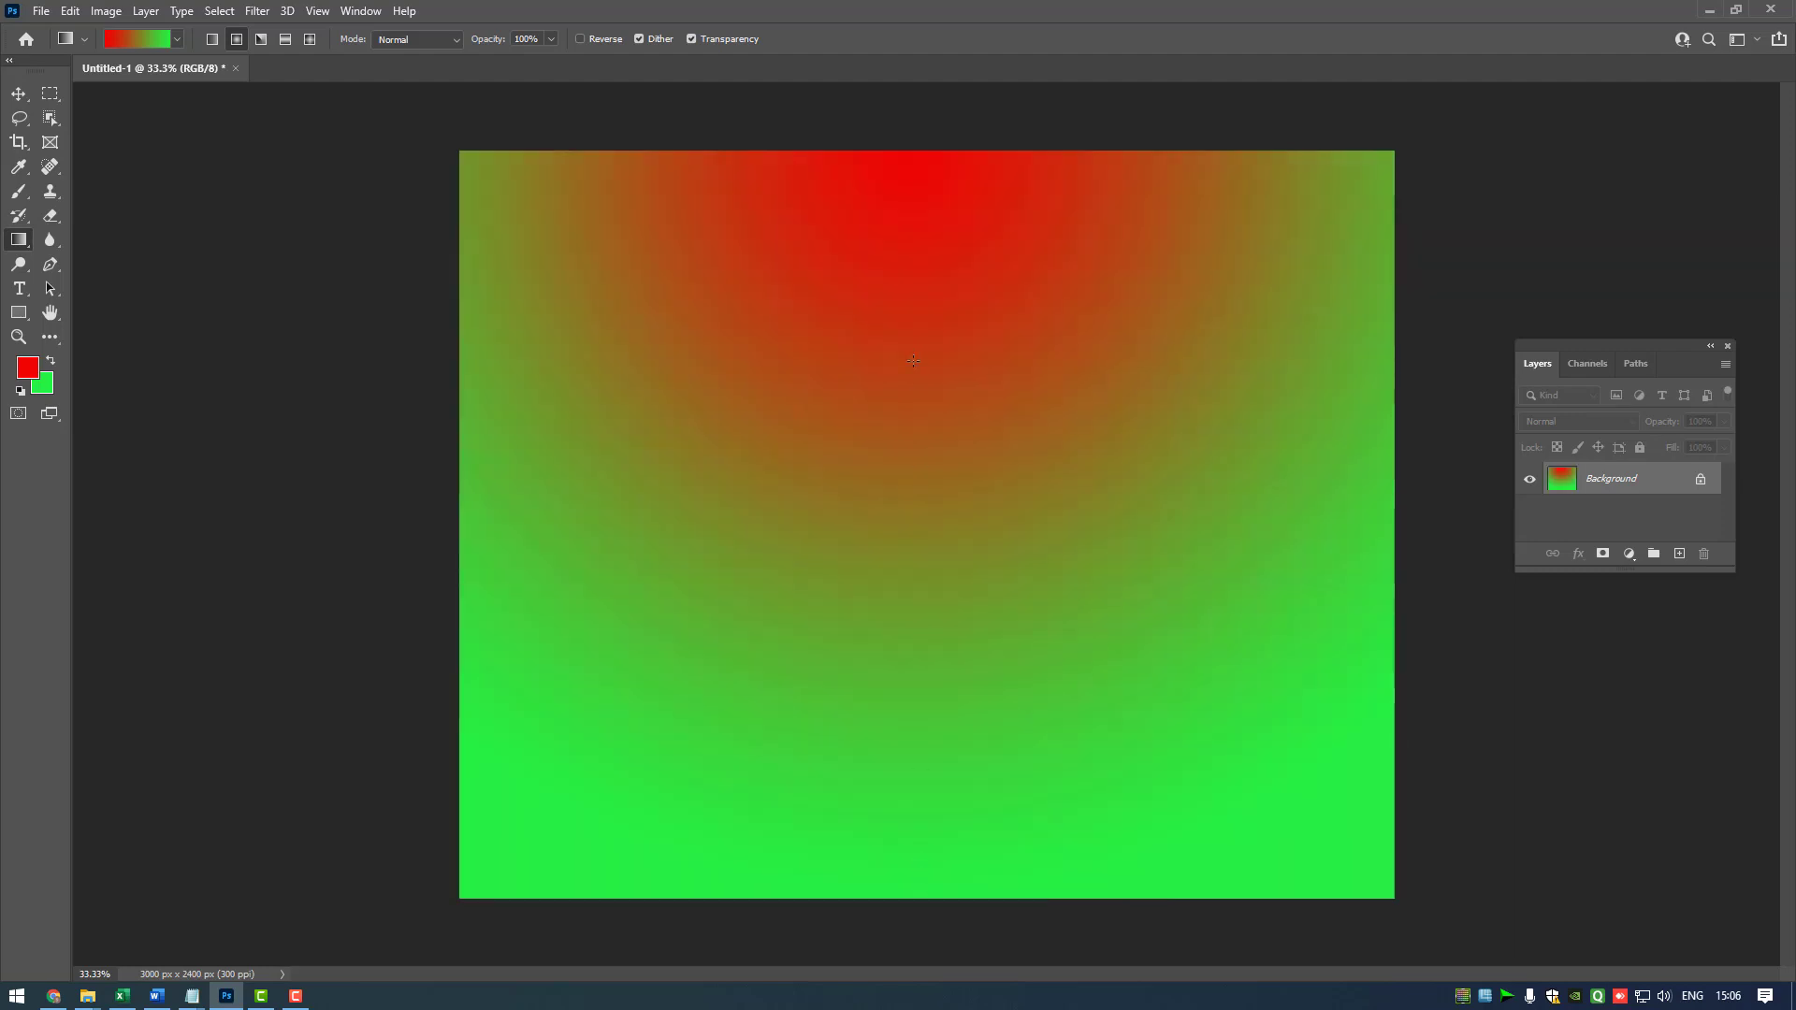
drag(913, 361, 916, 642)
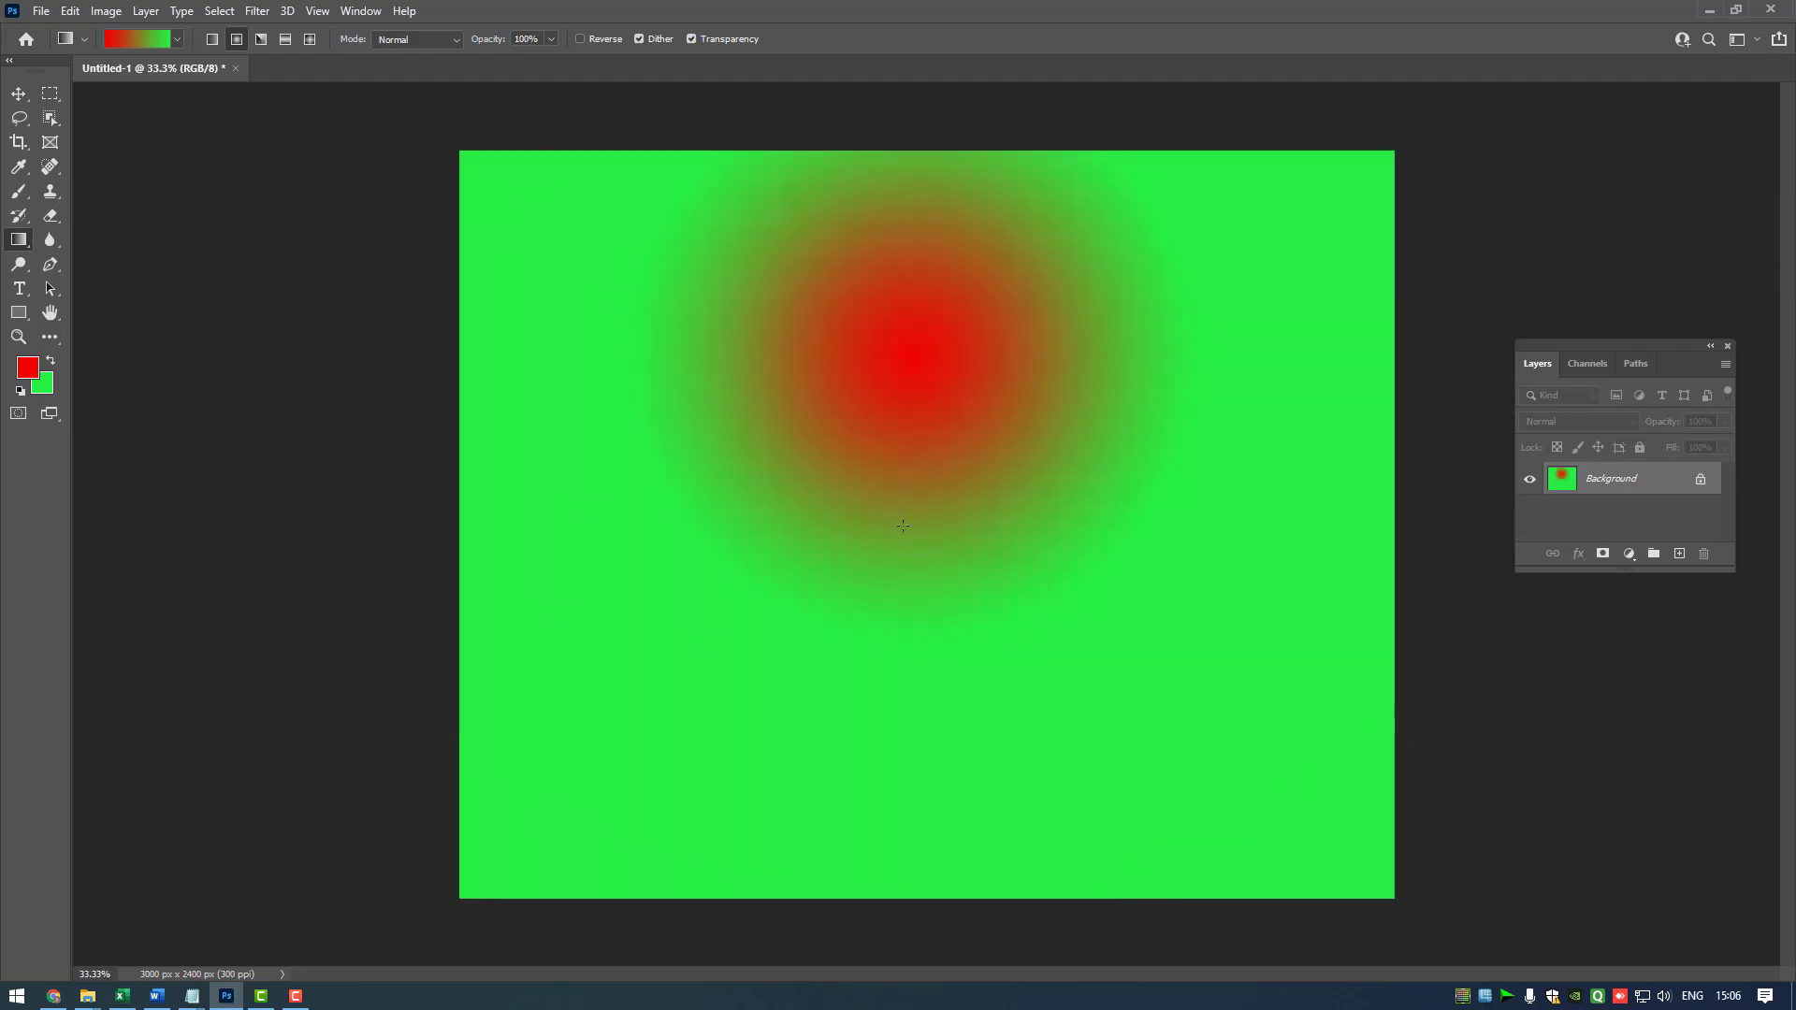
drag(899, 427, 900, 849)
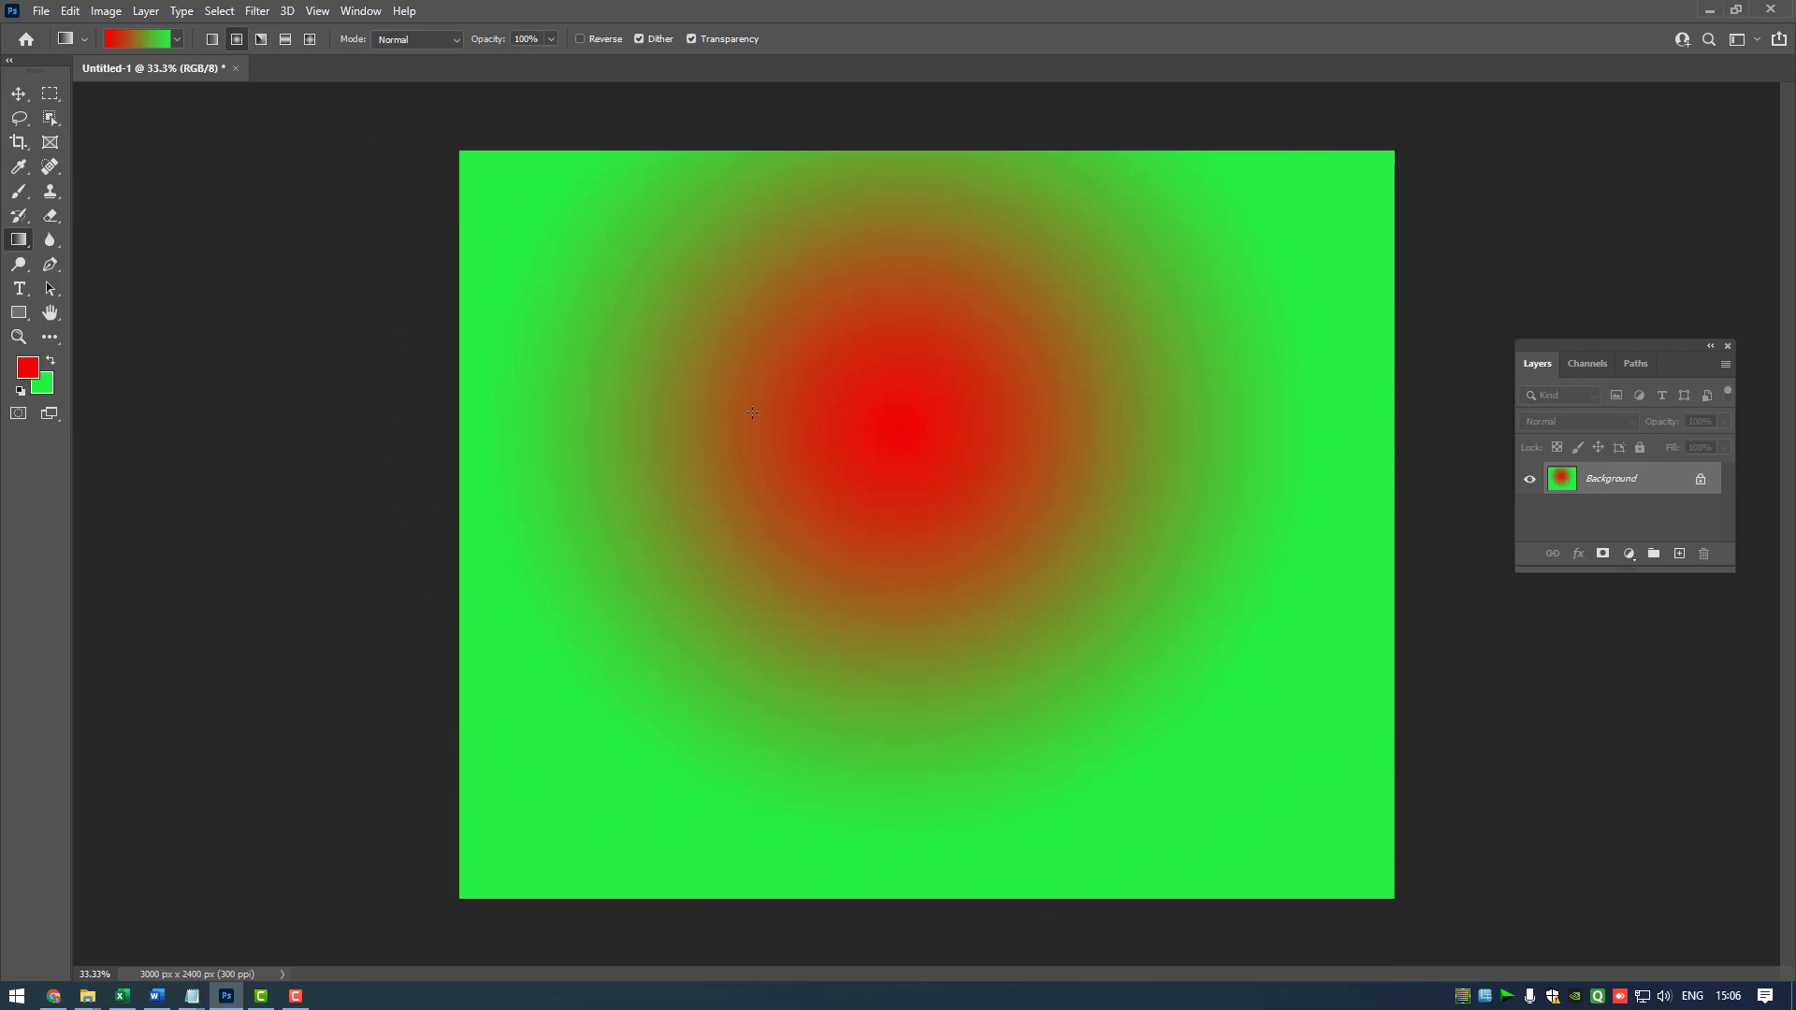
Swap the foreground and background colors and draw a radial green-to-red gradient downward from the canvas's upper center.
click(51, 362)
drag(862, 336, 889, 800)
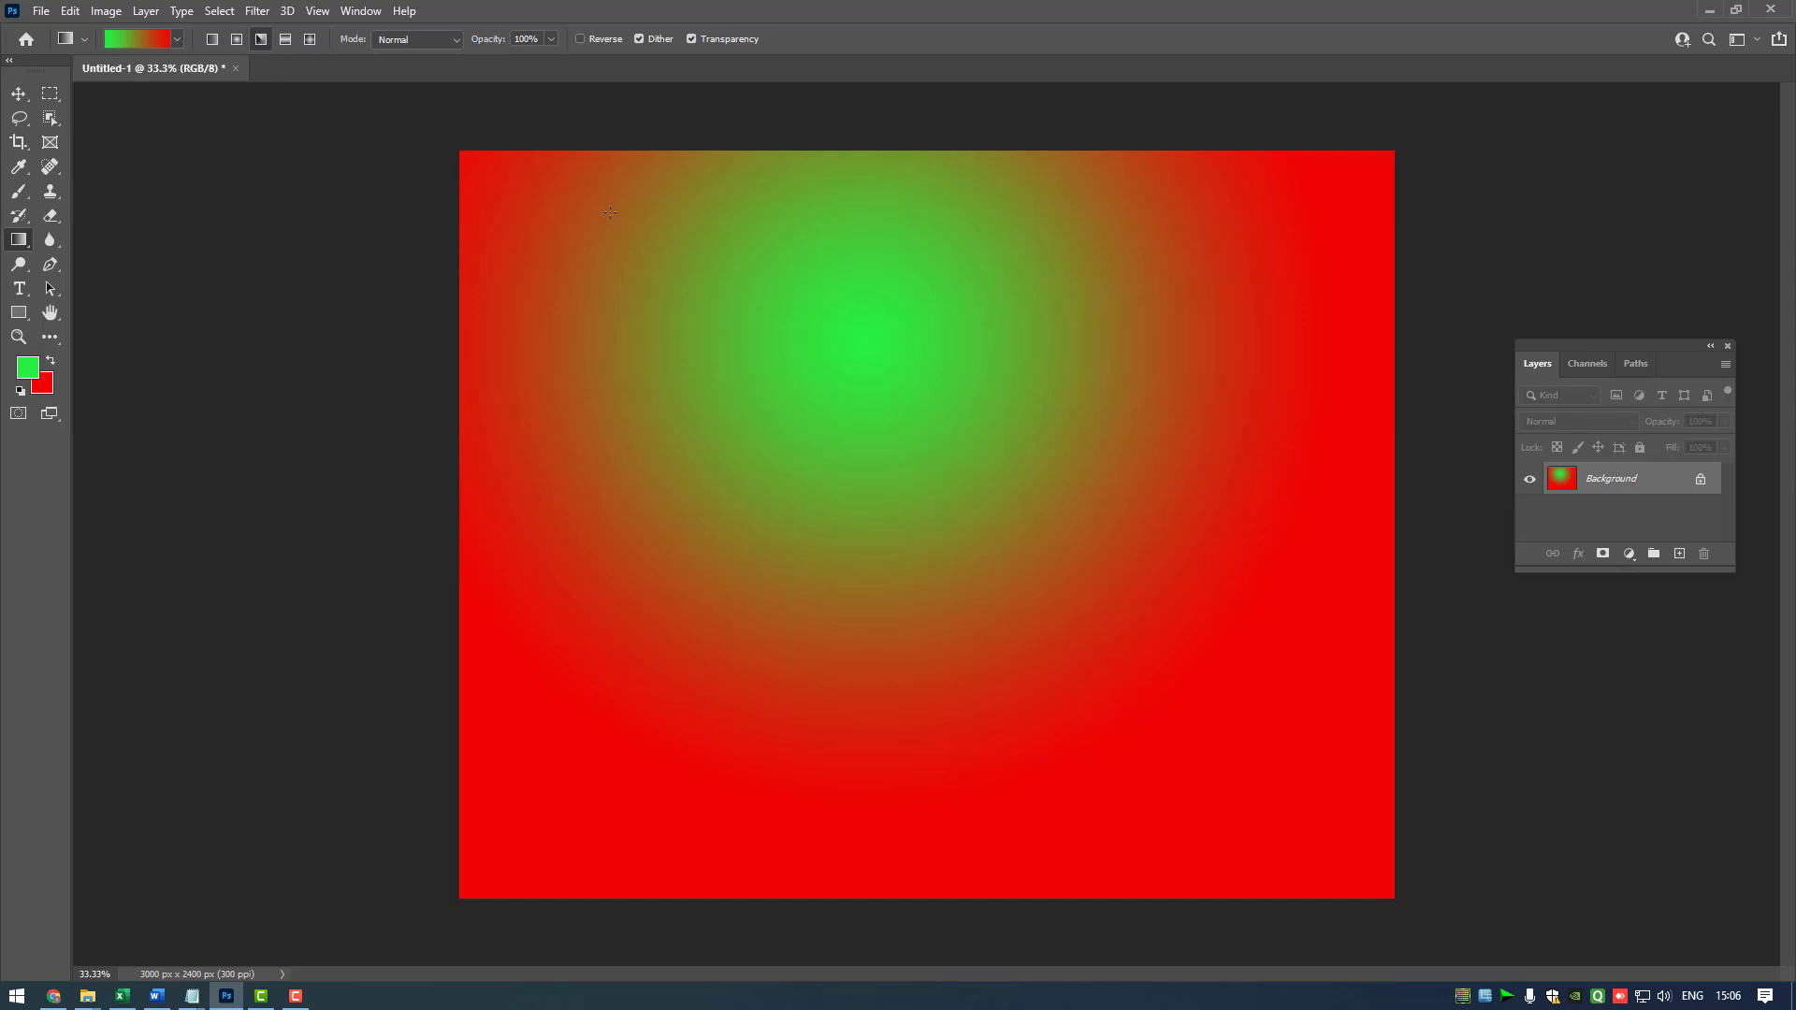
Draw angle gradients from near the canvas center, one toward the lower-right corner and one toward the lower-left corner.
mouse_move(889, 391)
mouse_down()
mouse_move(1294, 770)
mouse_move(1305, 810)
mouse_up()
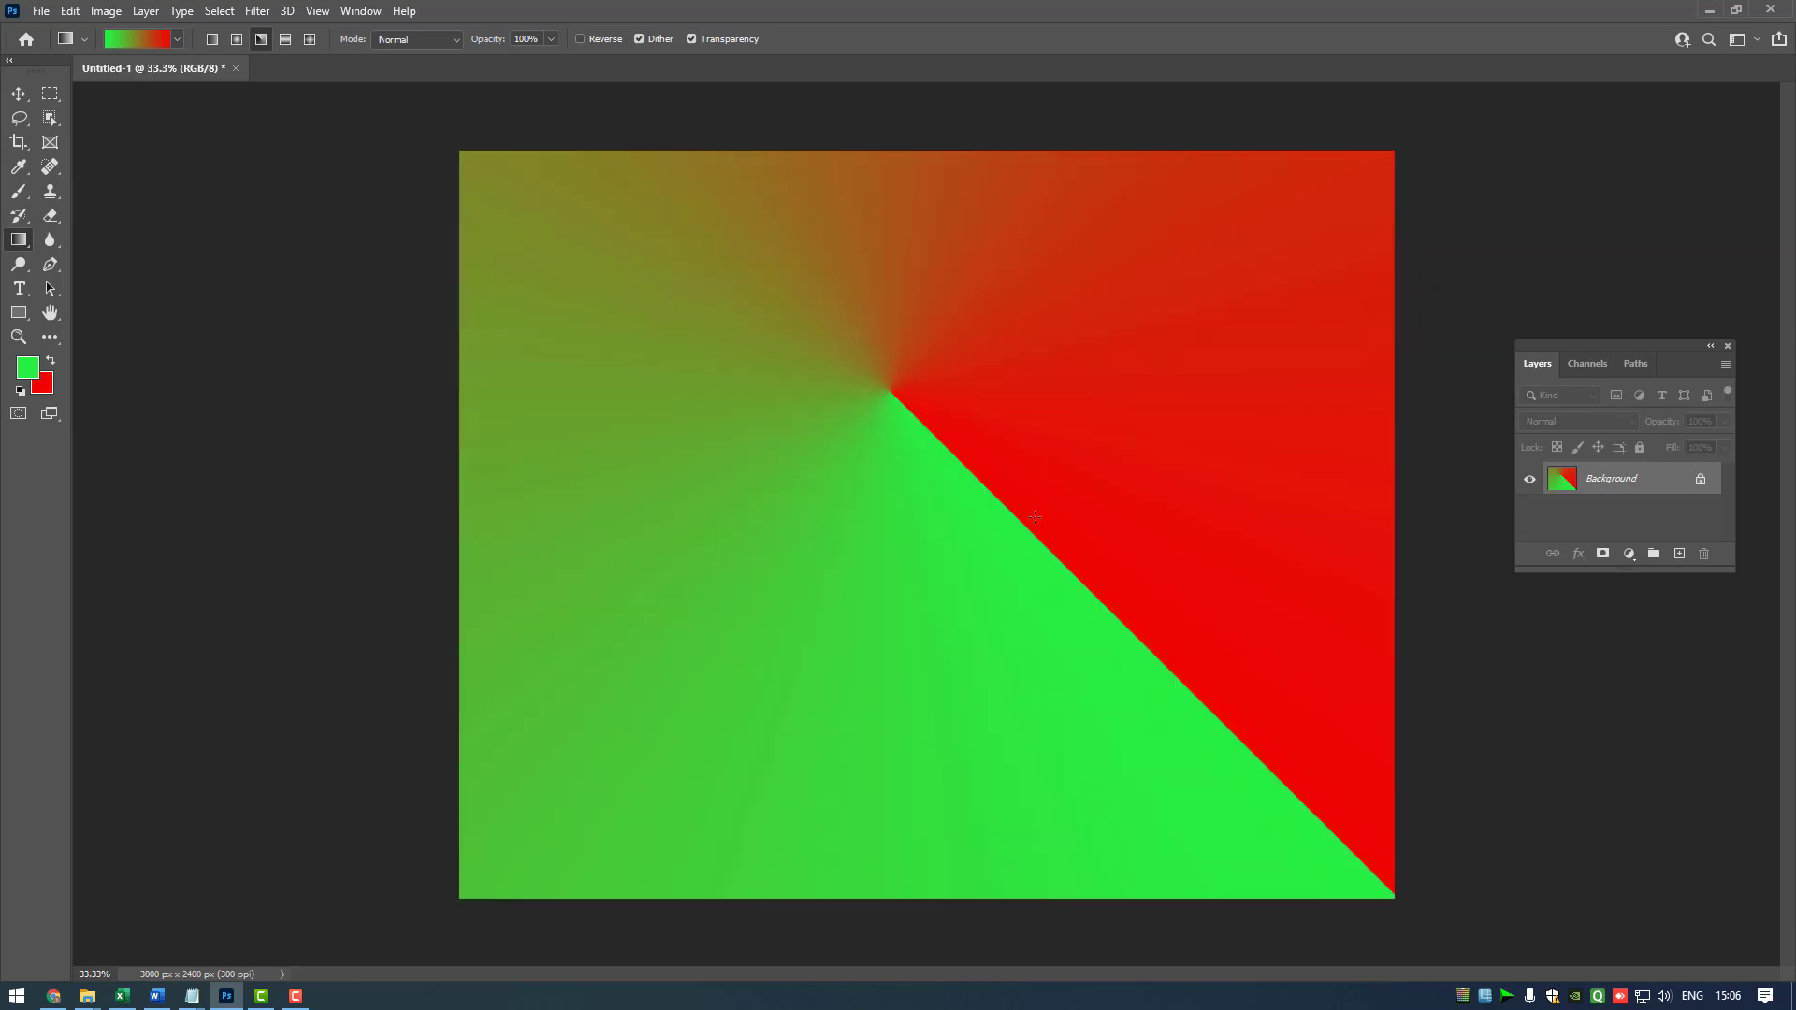
drag(945, 471, 798, 558)
drag(559, 763, 555, 762)
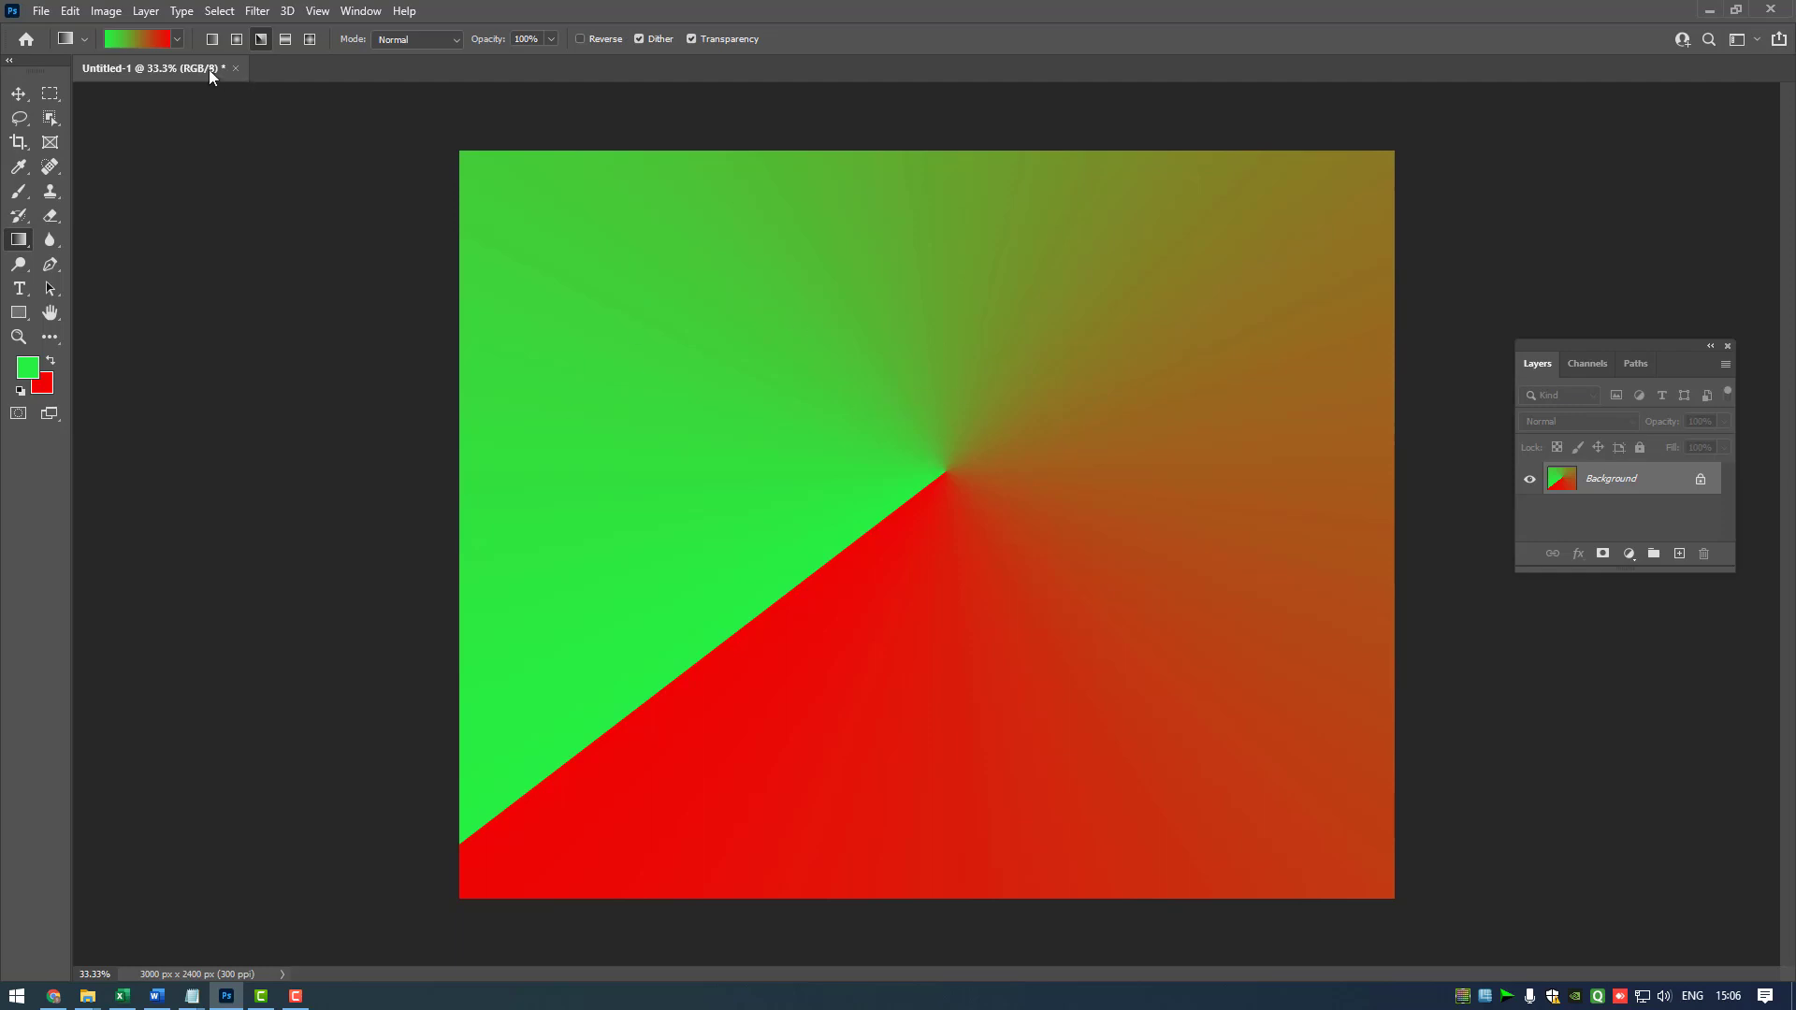
Choose the Blue_02 gradient preset from the Blues group and draw an angle gradient from the canvas's upper-left area toward its lower-right corner.
click(176, 41)
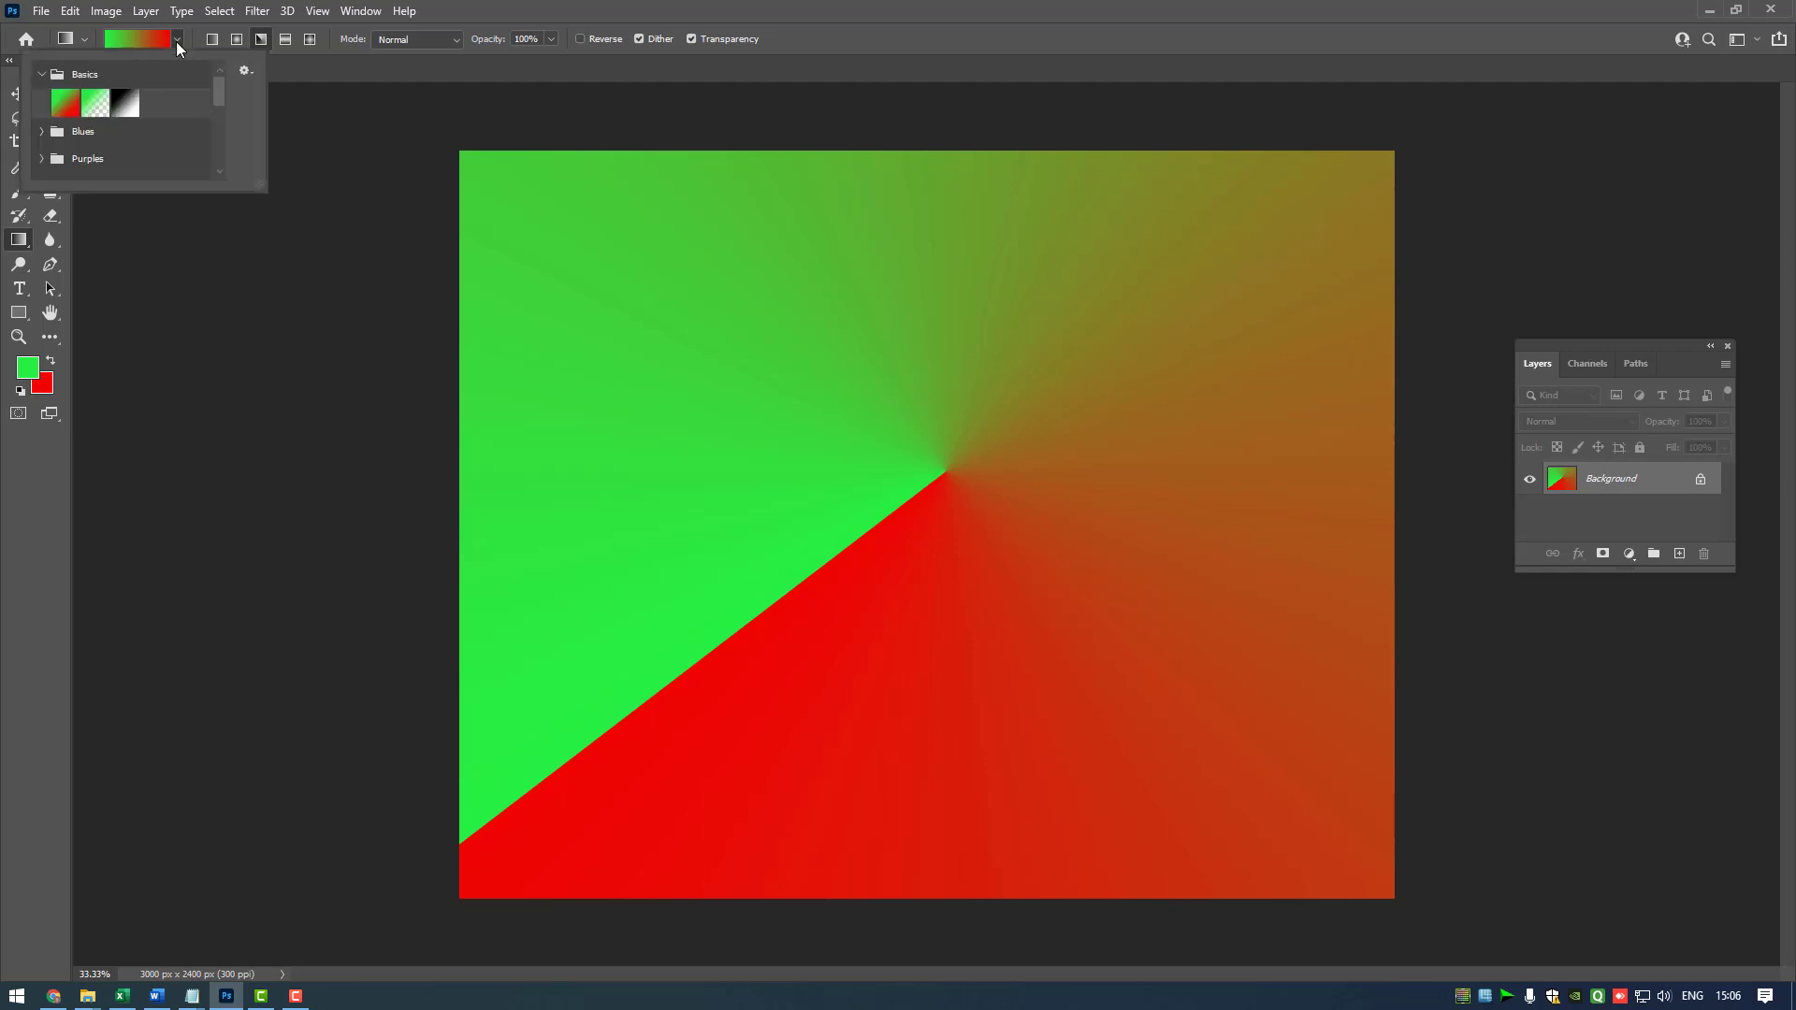
click(36, 131)
click(41, 130)
scroll(62, 150, down, 1)
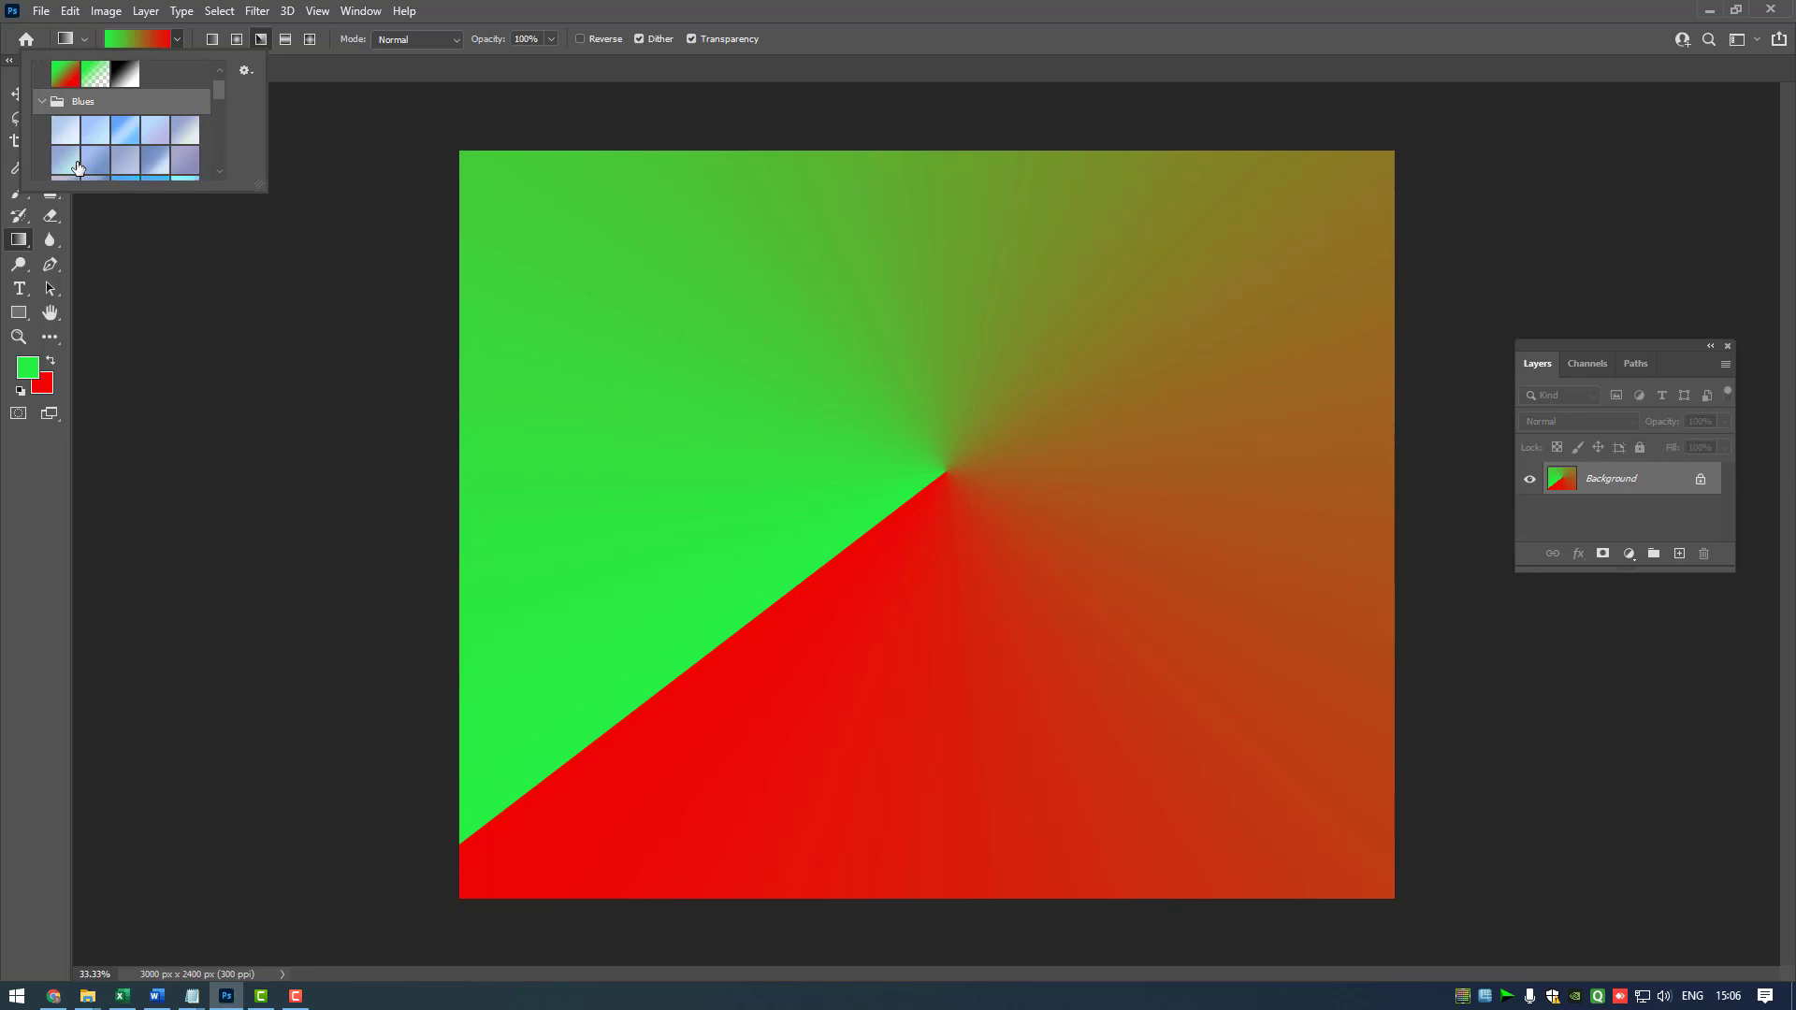
click(95, 137)
click(745, 328)
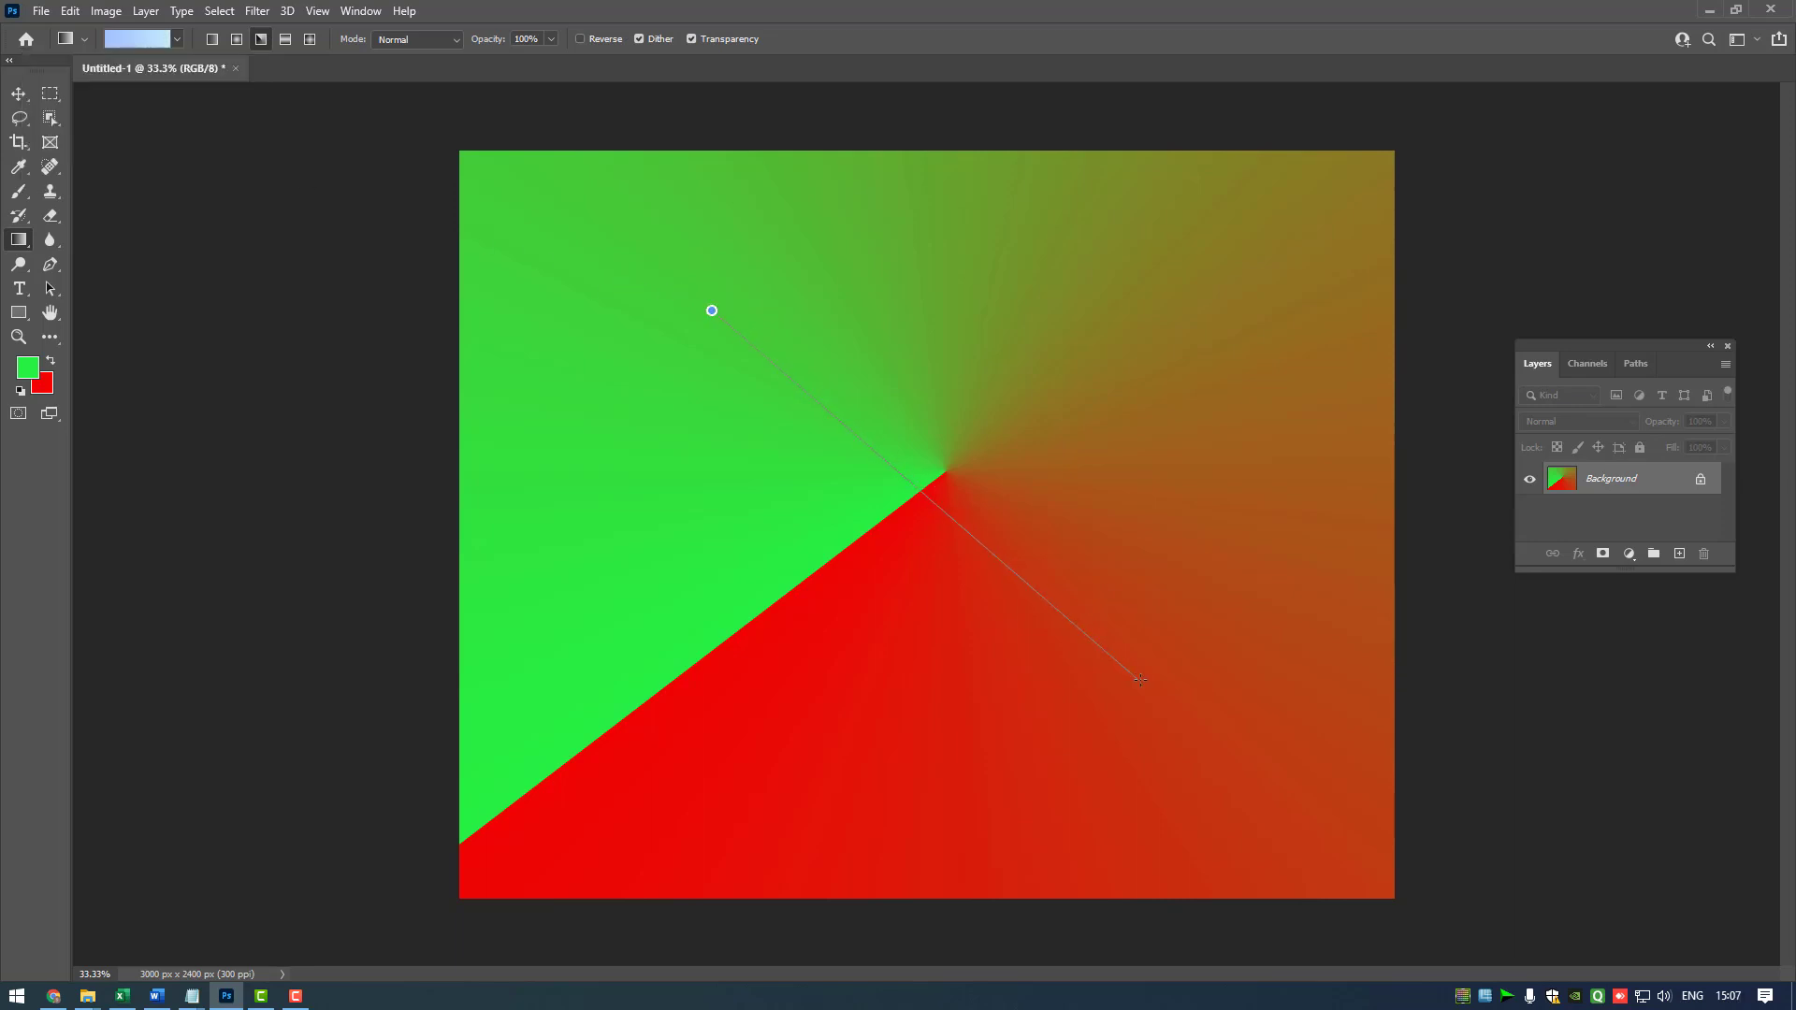
drag(709, 305, 1117, 635)
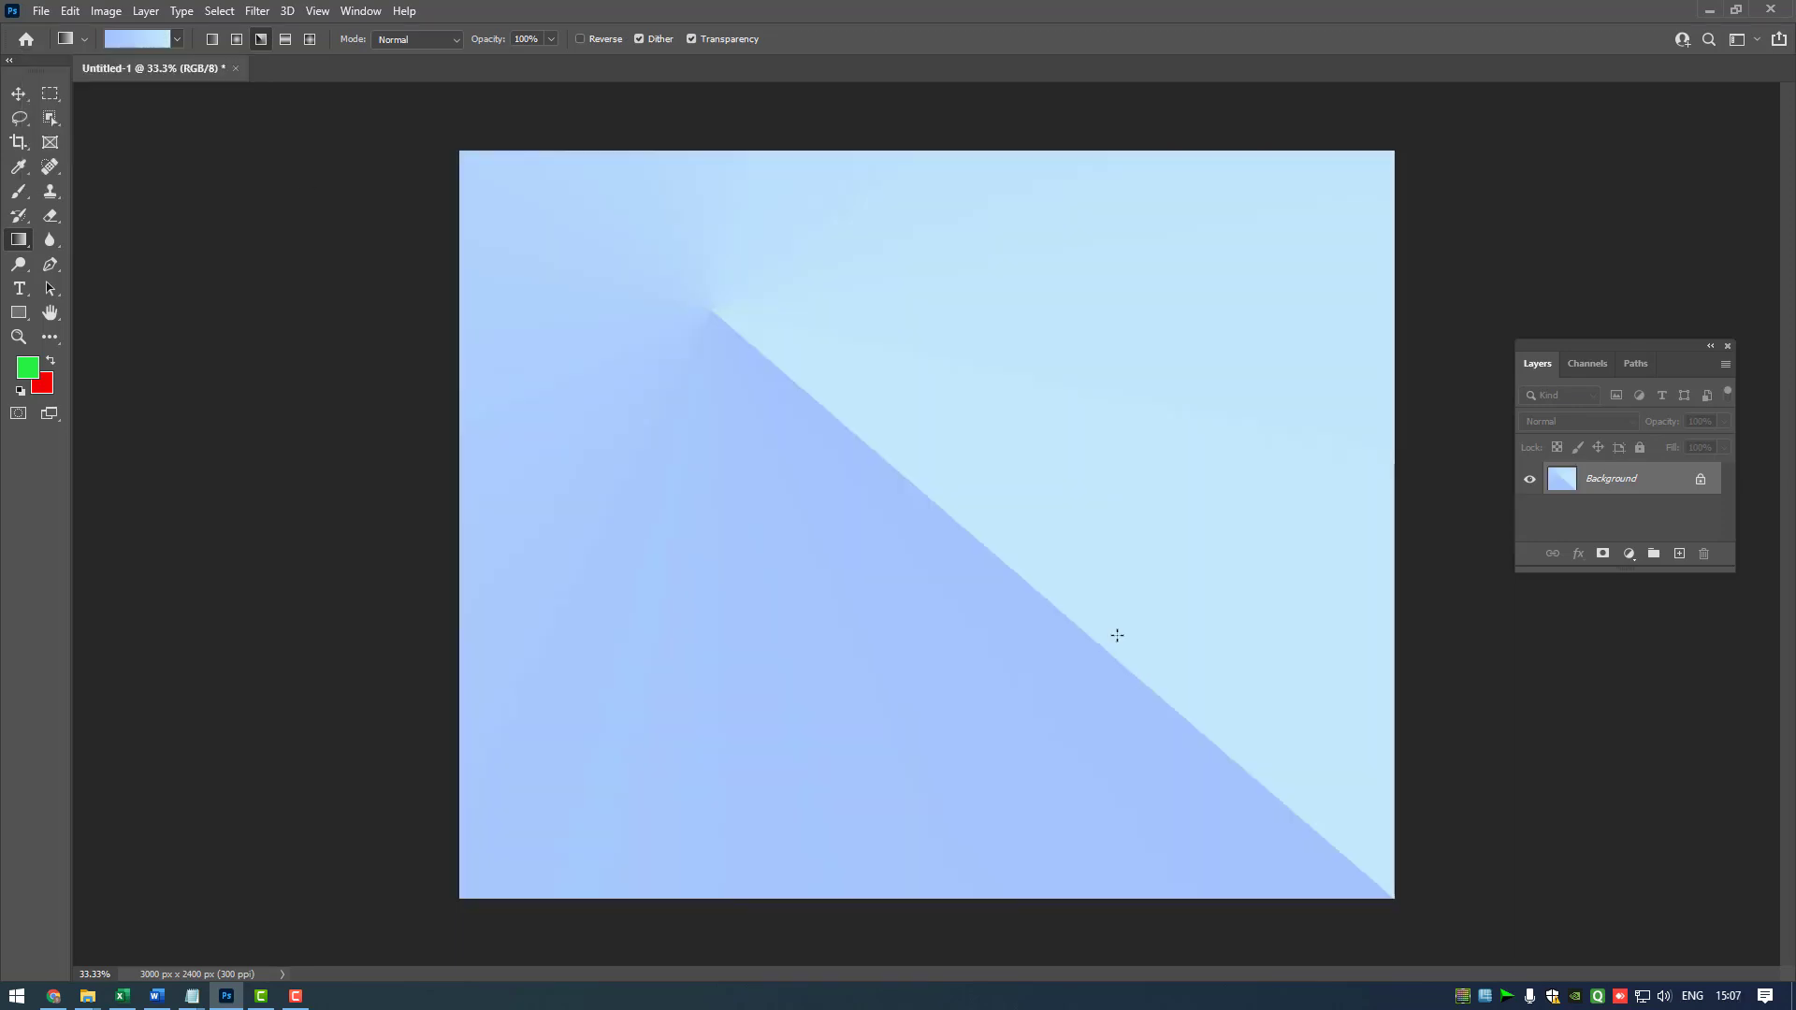
Edit the current blue gradient, adding an opacity stop at 17% and a green color stop at 18%.
click(144, 41)
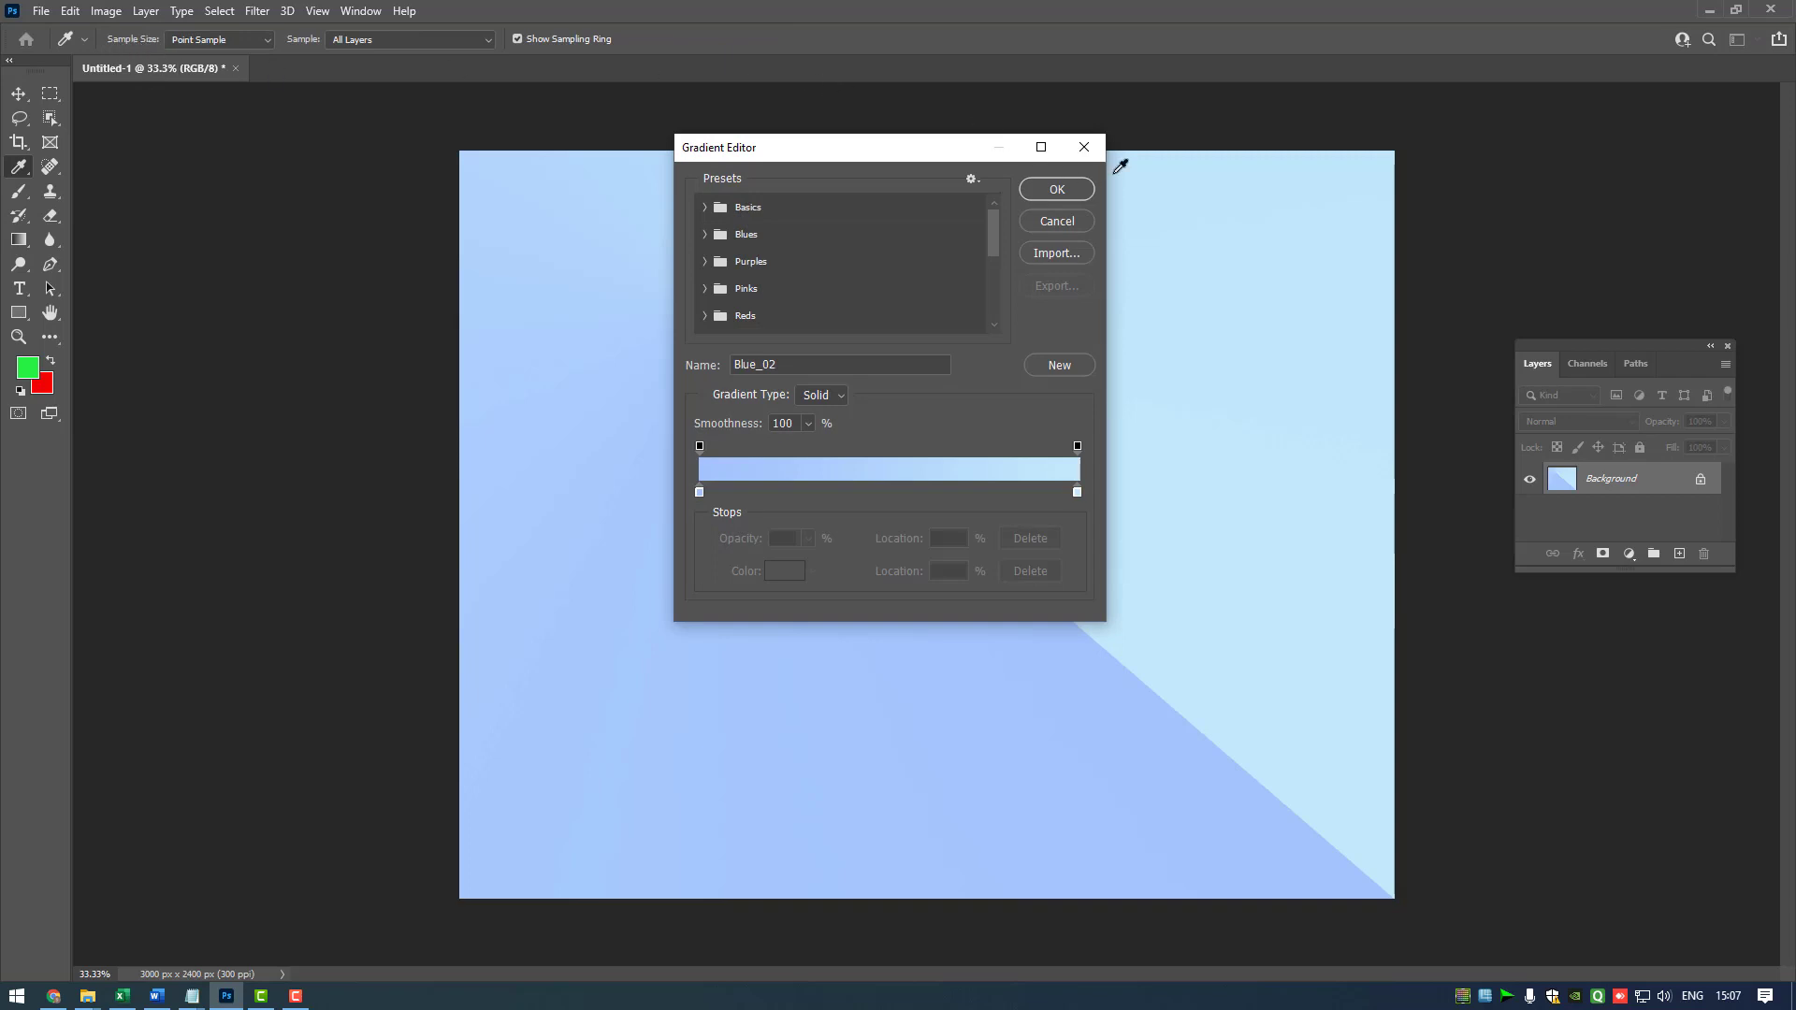
click(1083, 147)
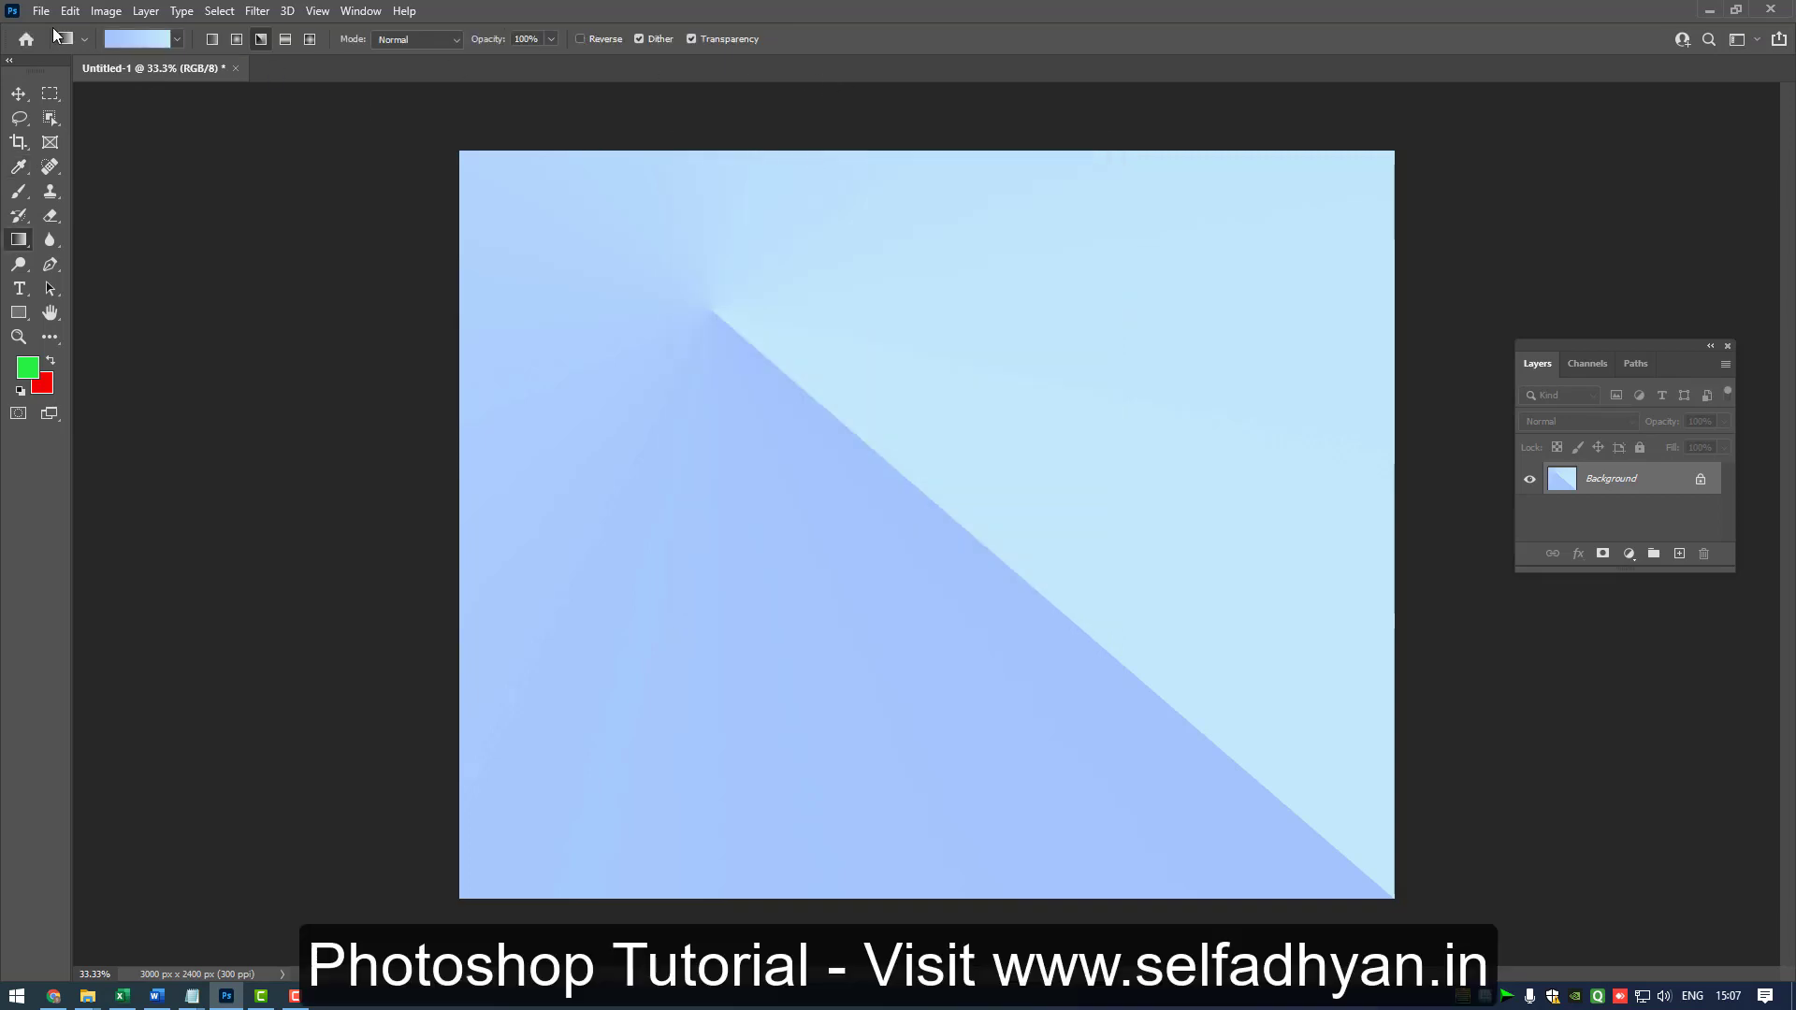
click(132, 39)
click(766, 451)
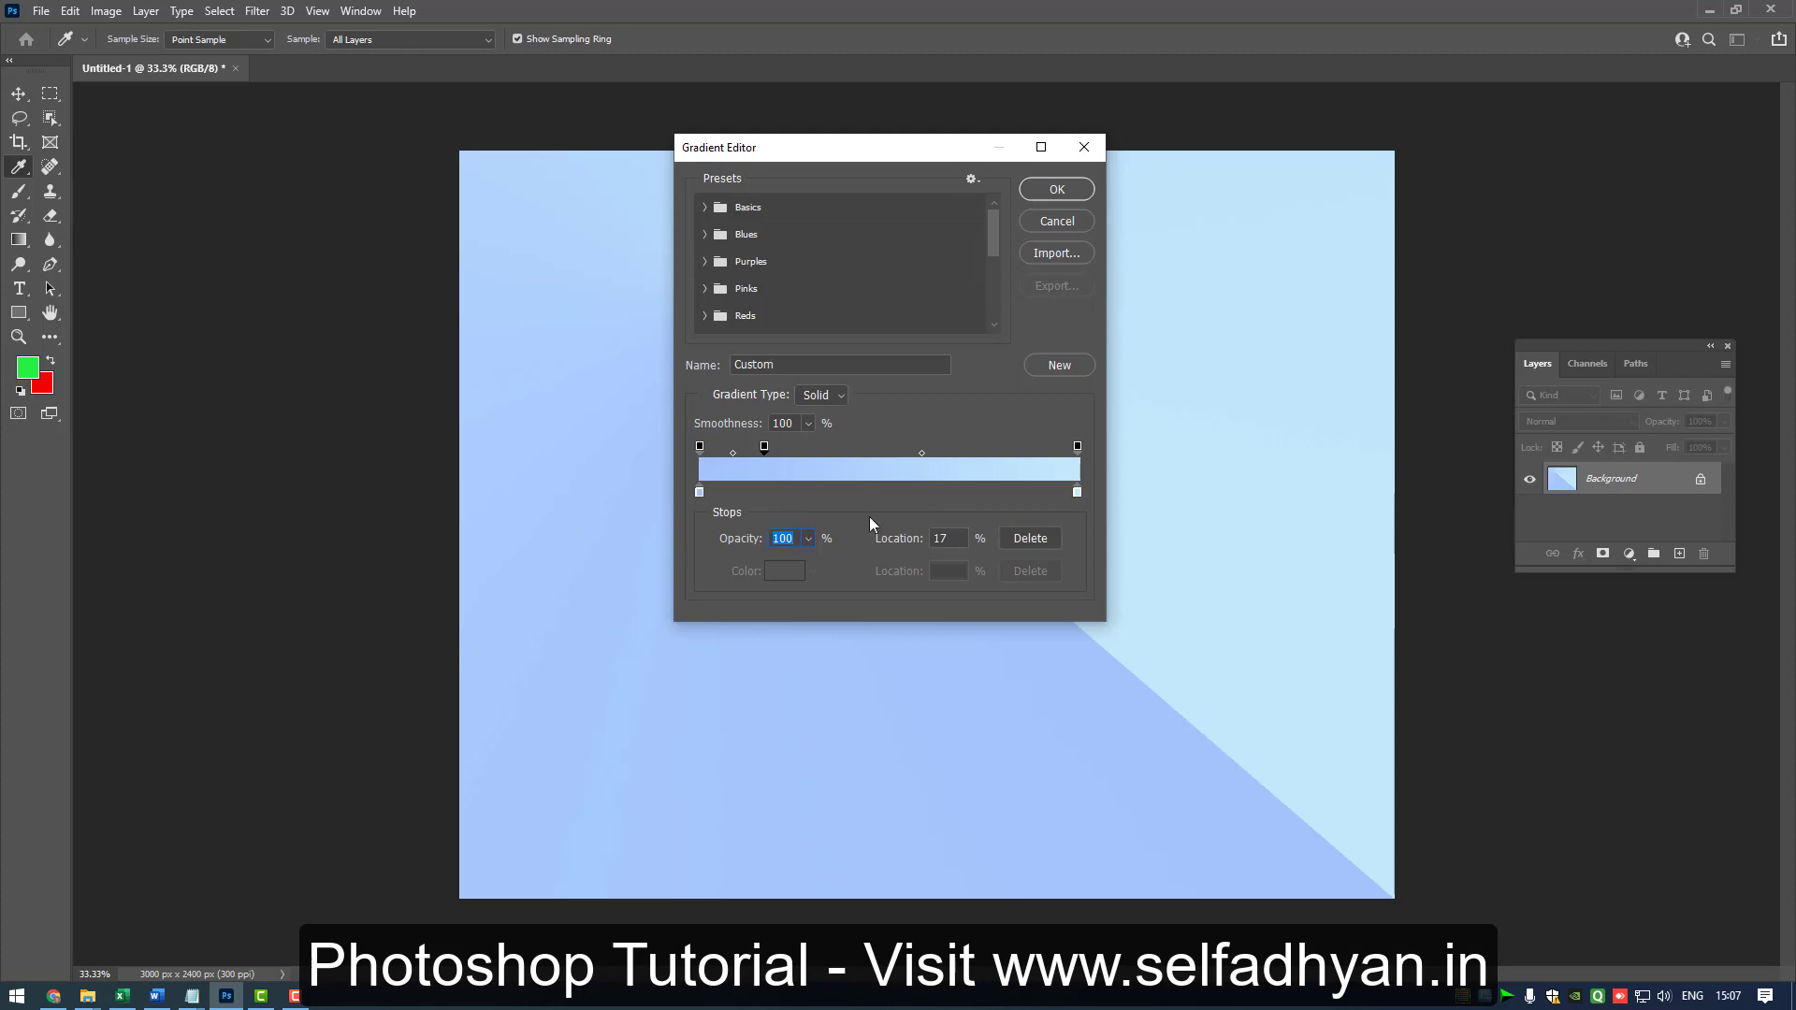
click(768, 492)
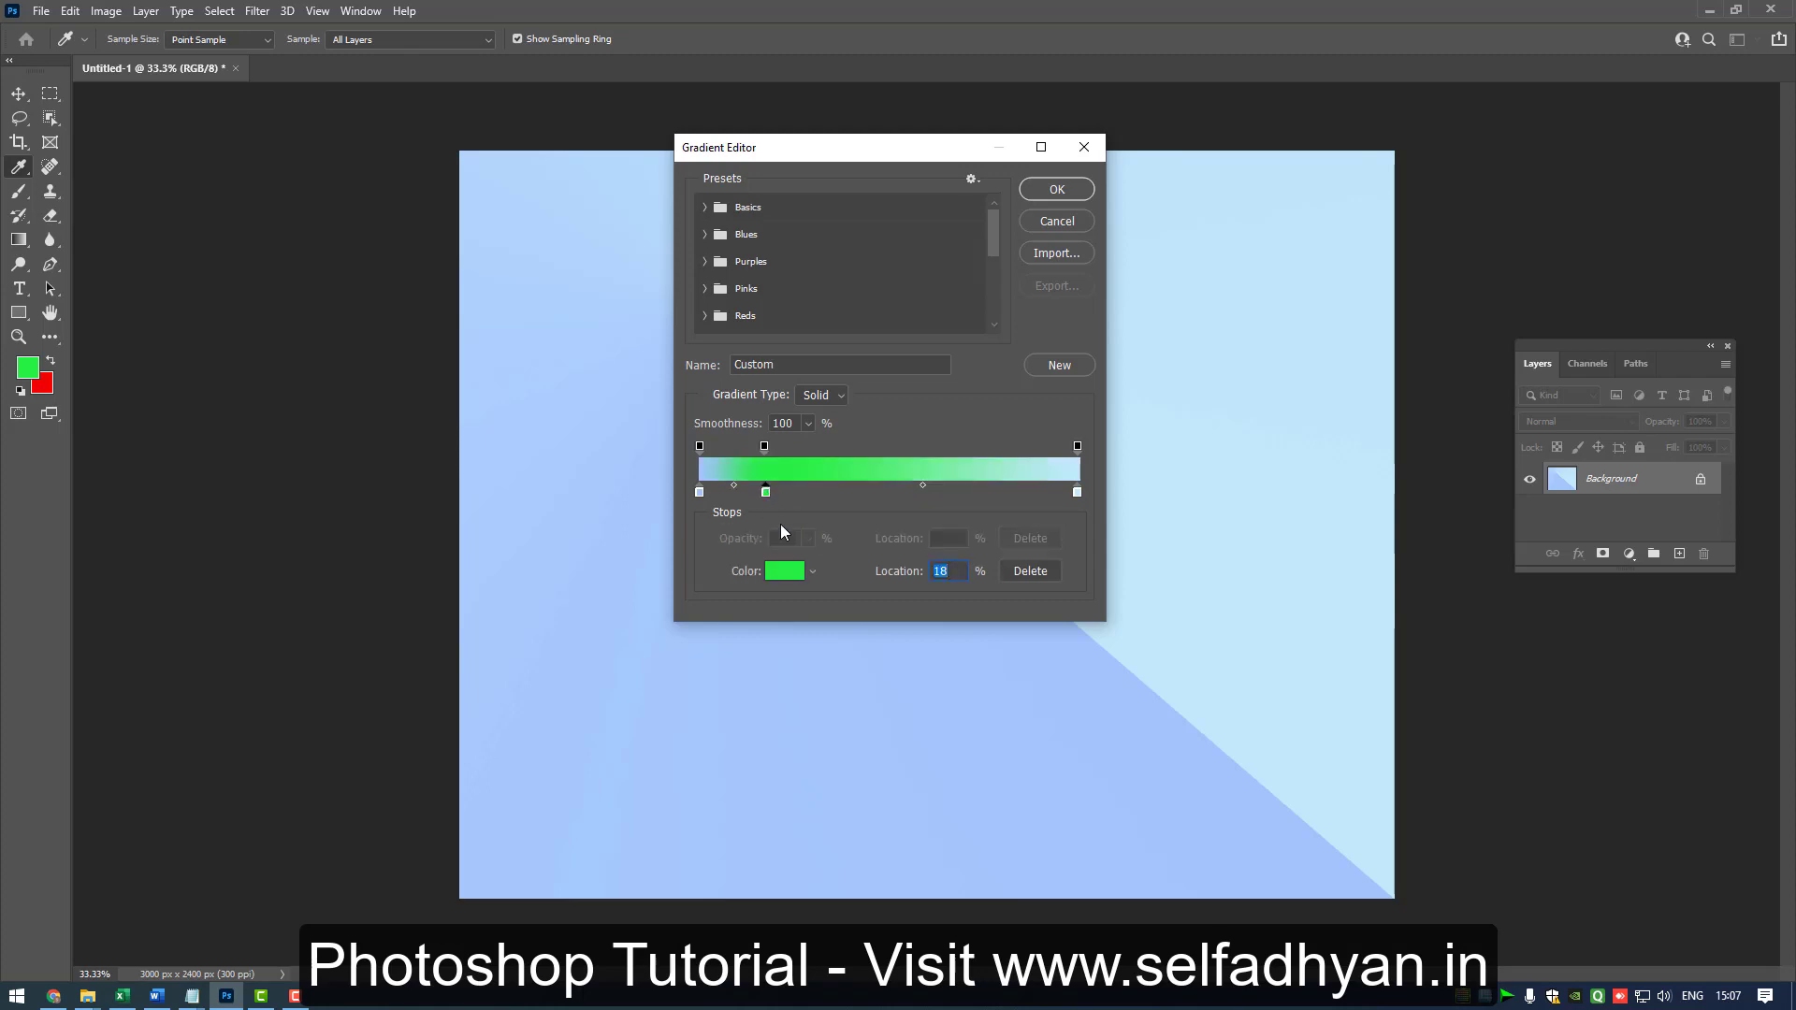
click(813, 571)
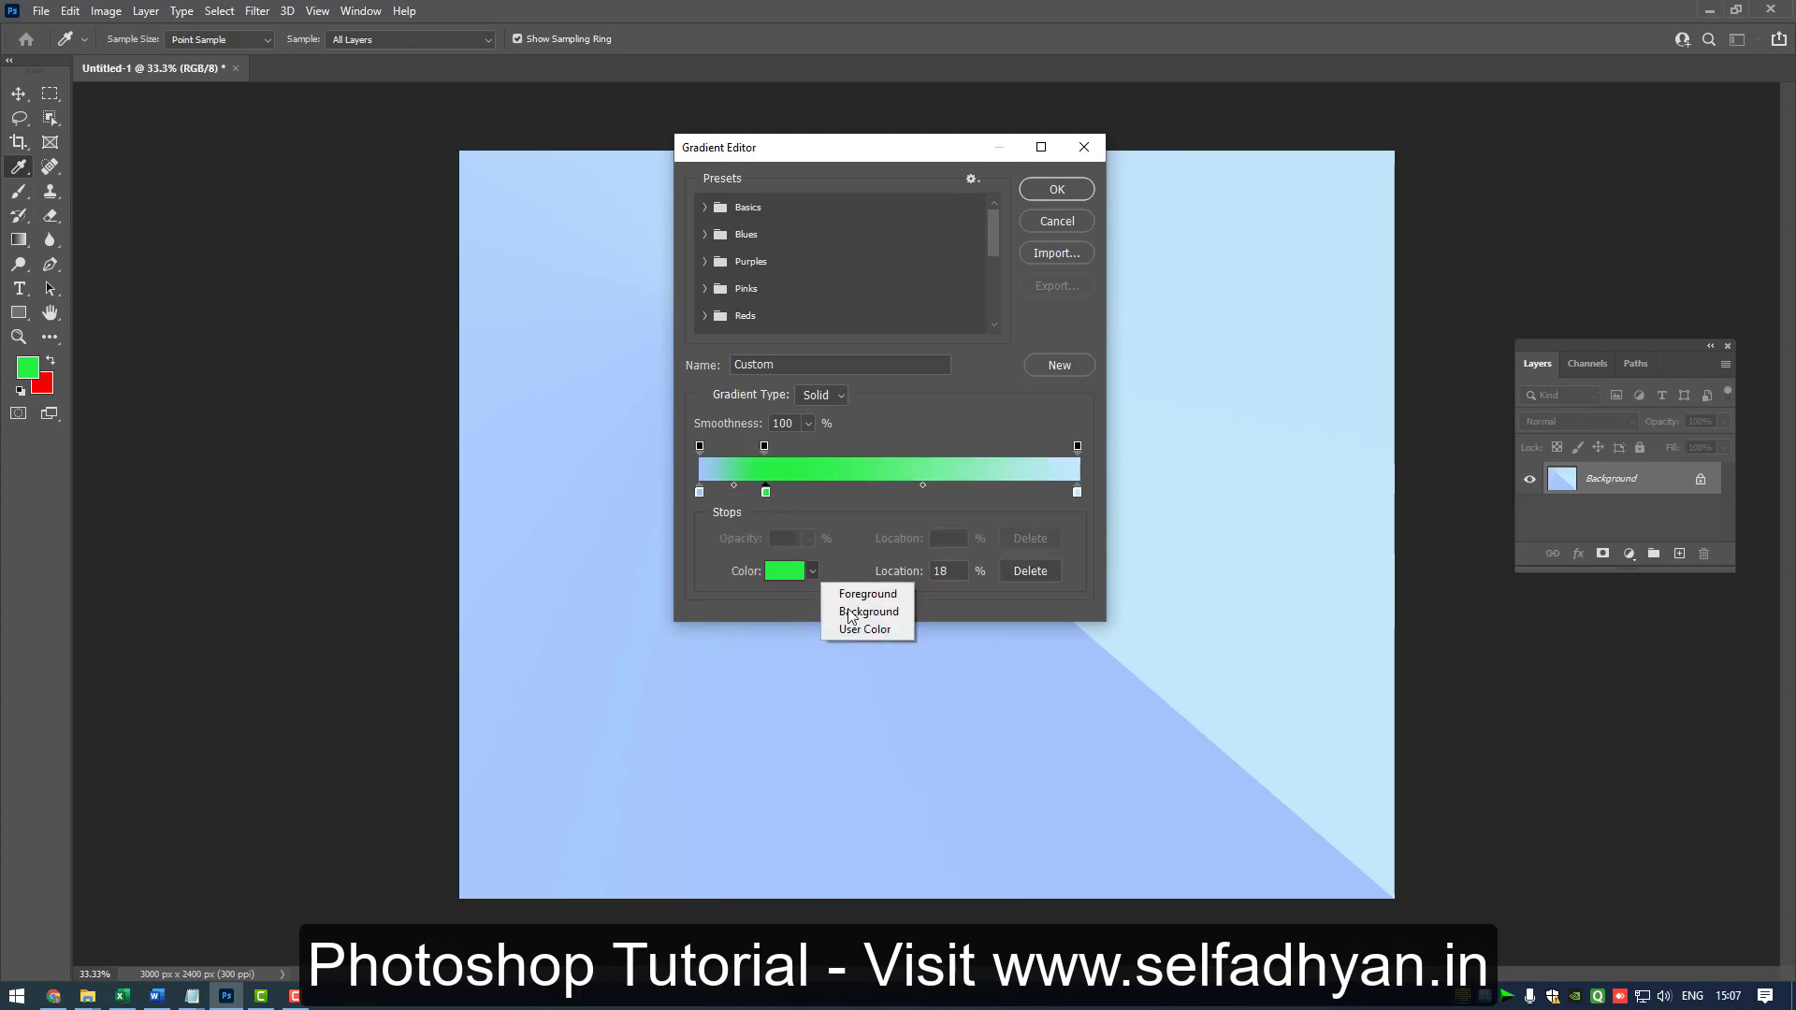
Add a color stop at 38% to the gradient and make it deep purple.
click(842, 492)
click(842, 492)
click(812, 573)
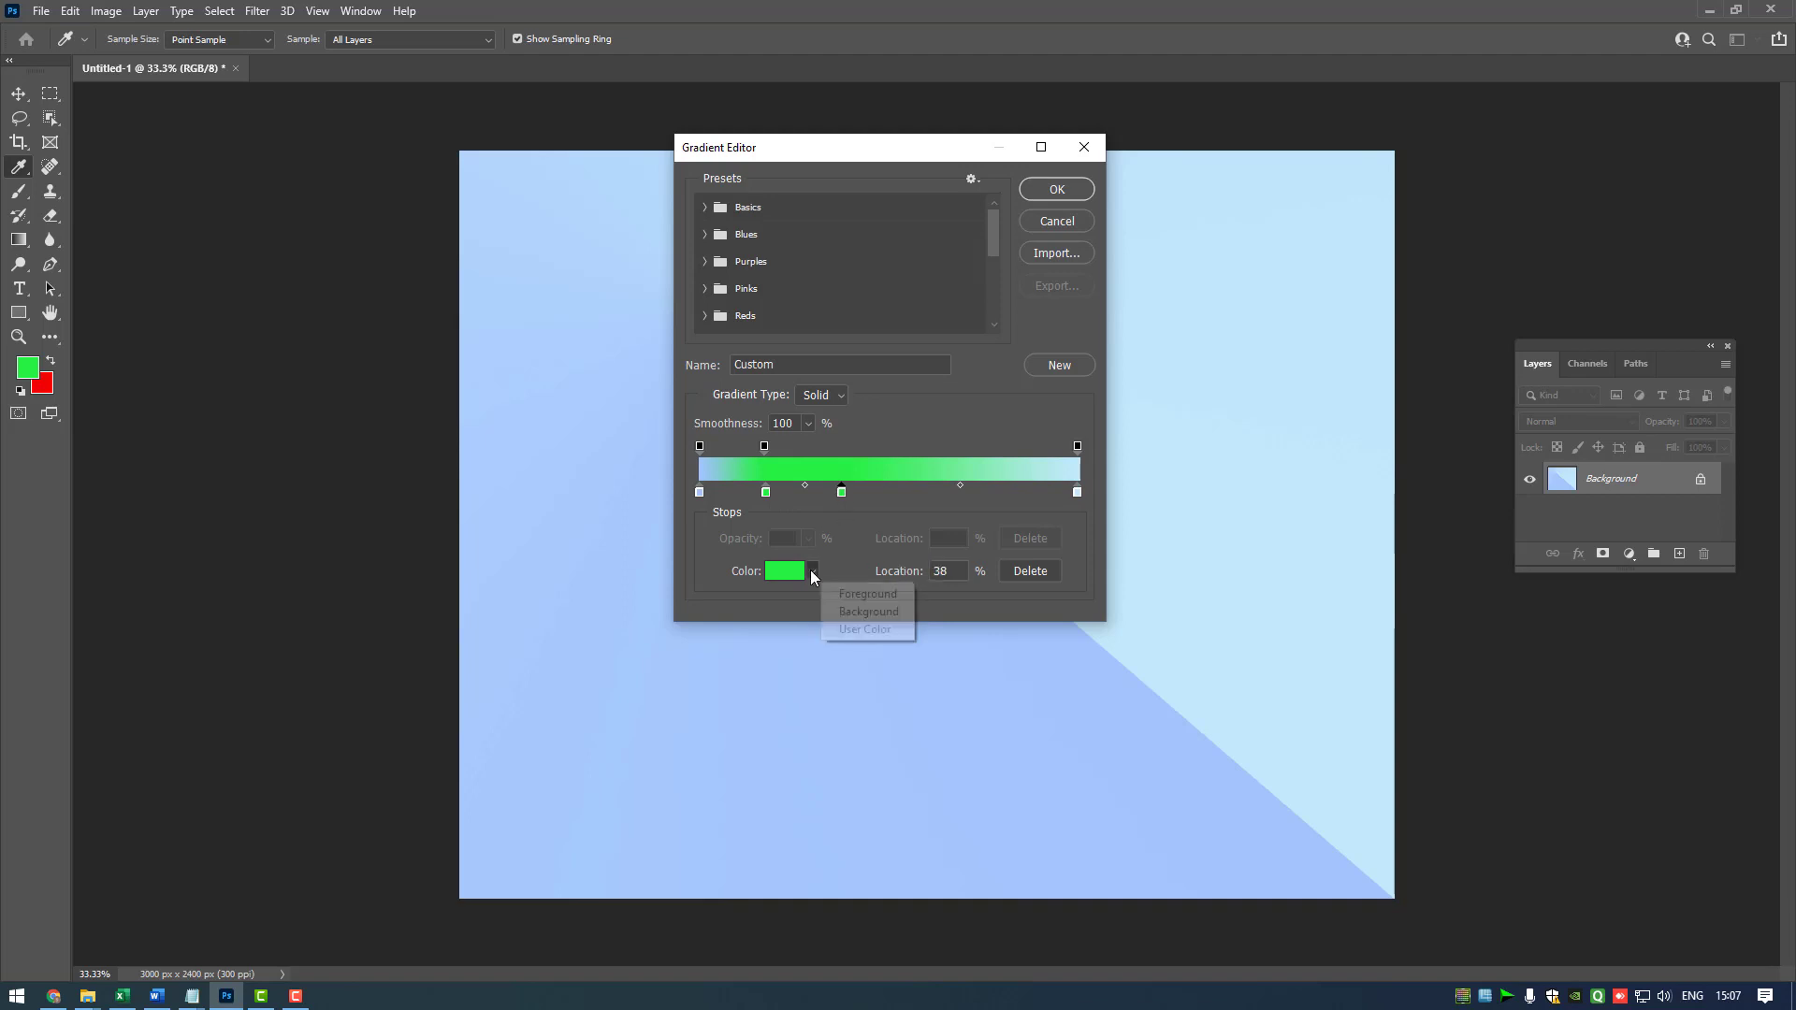
click(788, 573)
text(7443e2)
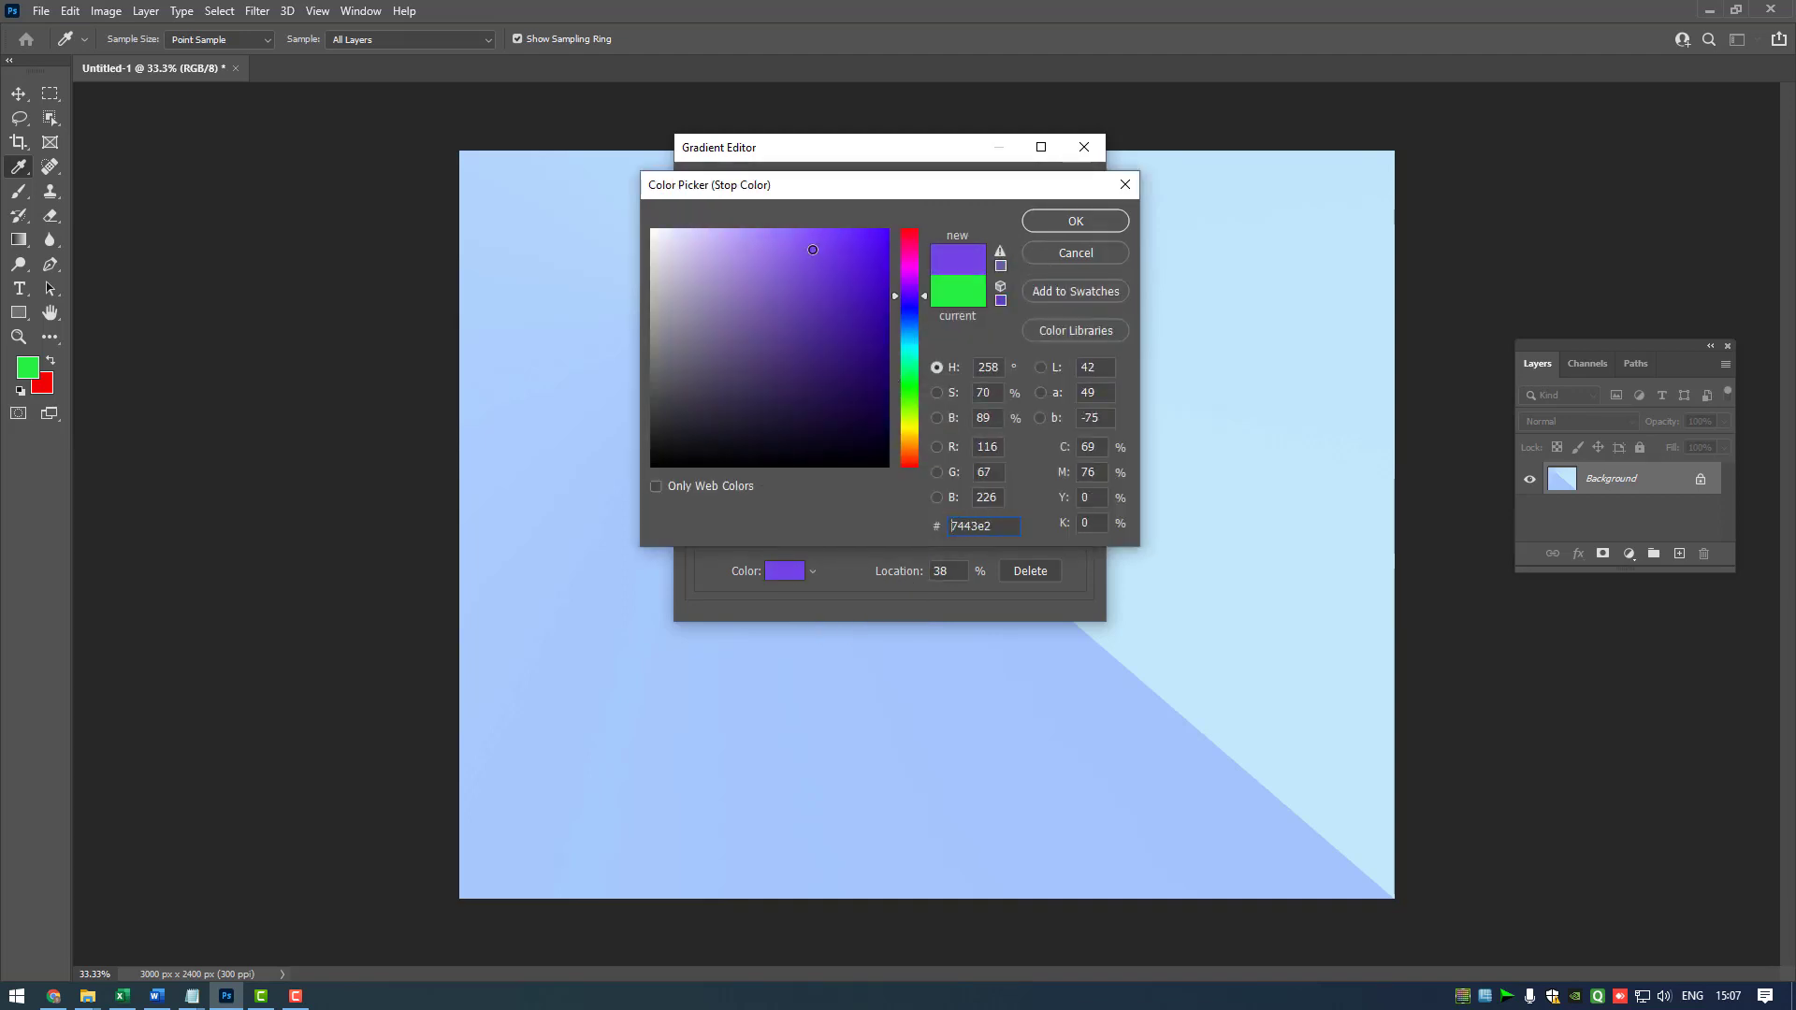
drag(812, 249, 861, 278)
click(1075, 224)
Add a color stop at 57% to the gradient and color it orange, ee7321.
click(916, 492)
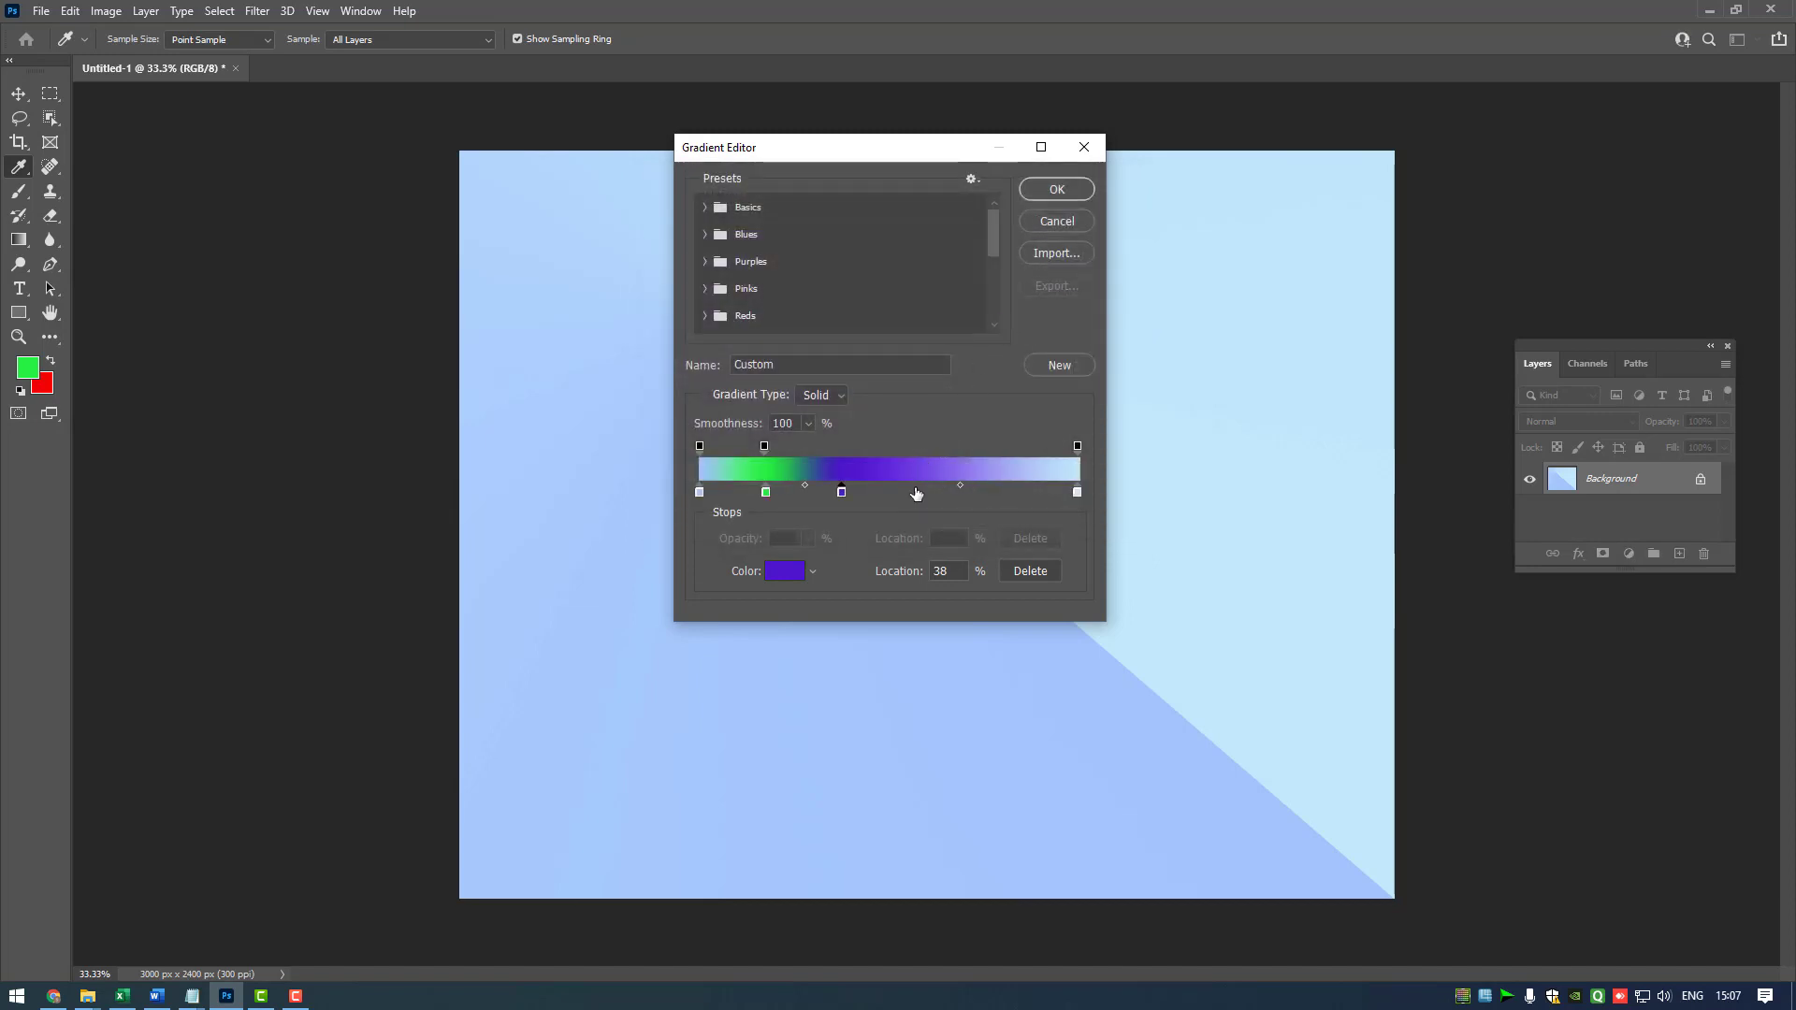
click(783, 572)
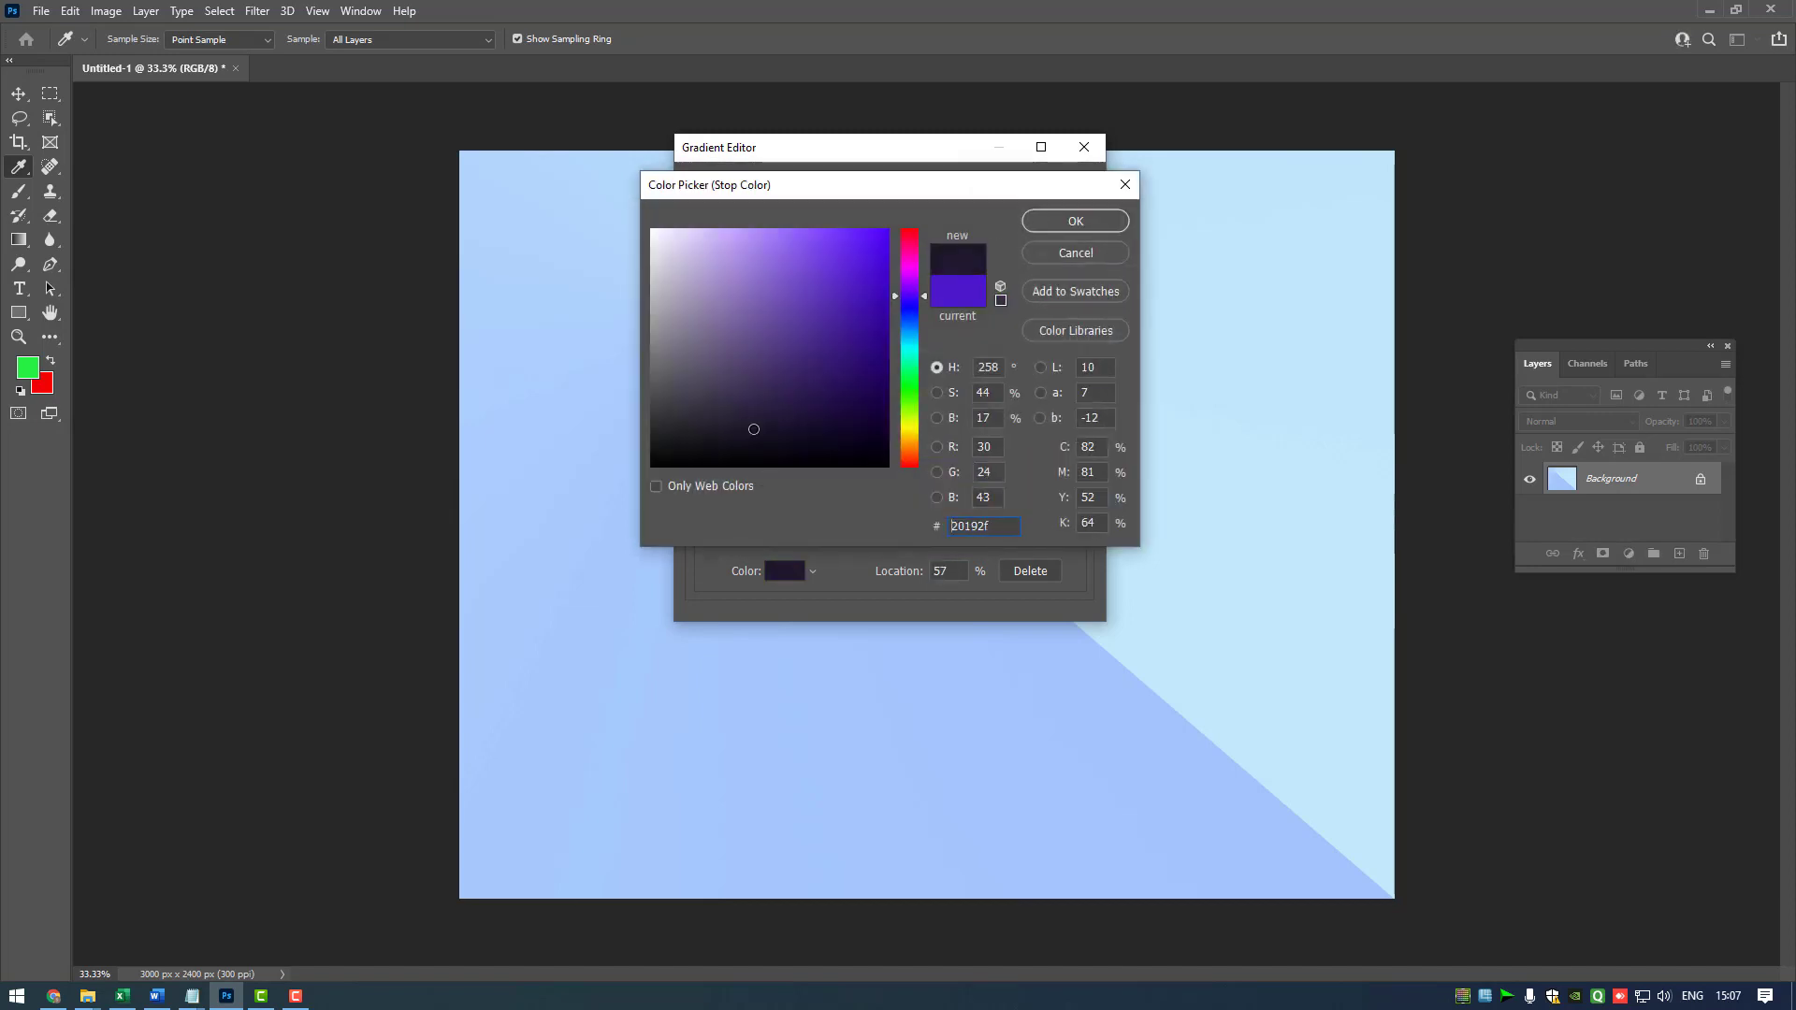
click(907, 451)
click(854, 257)
drag(854, 257, 856, 245)
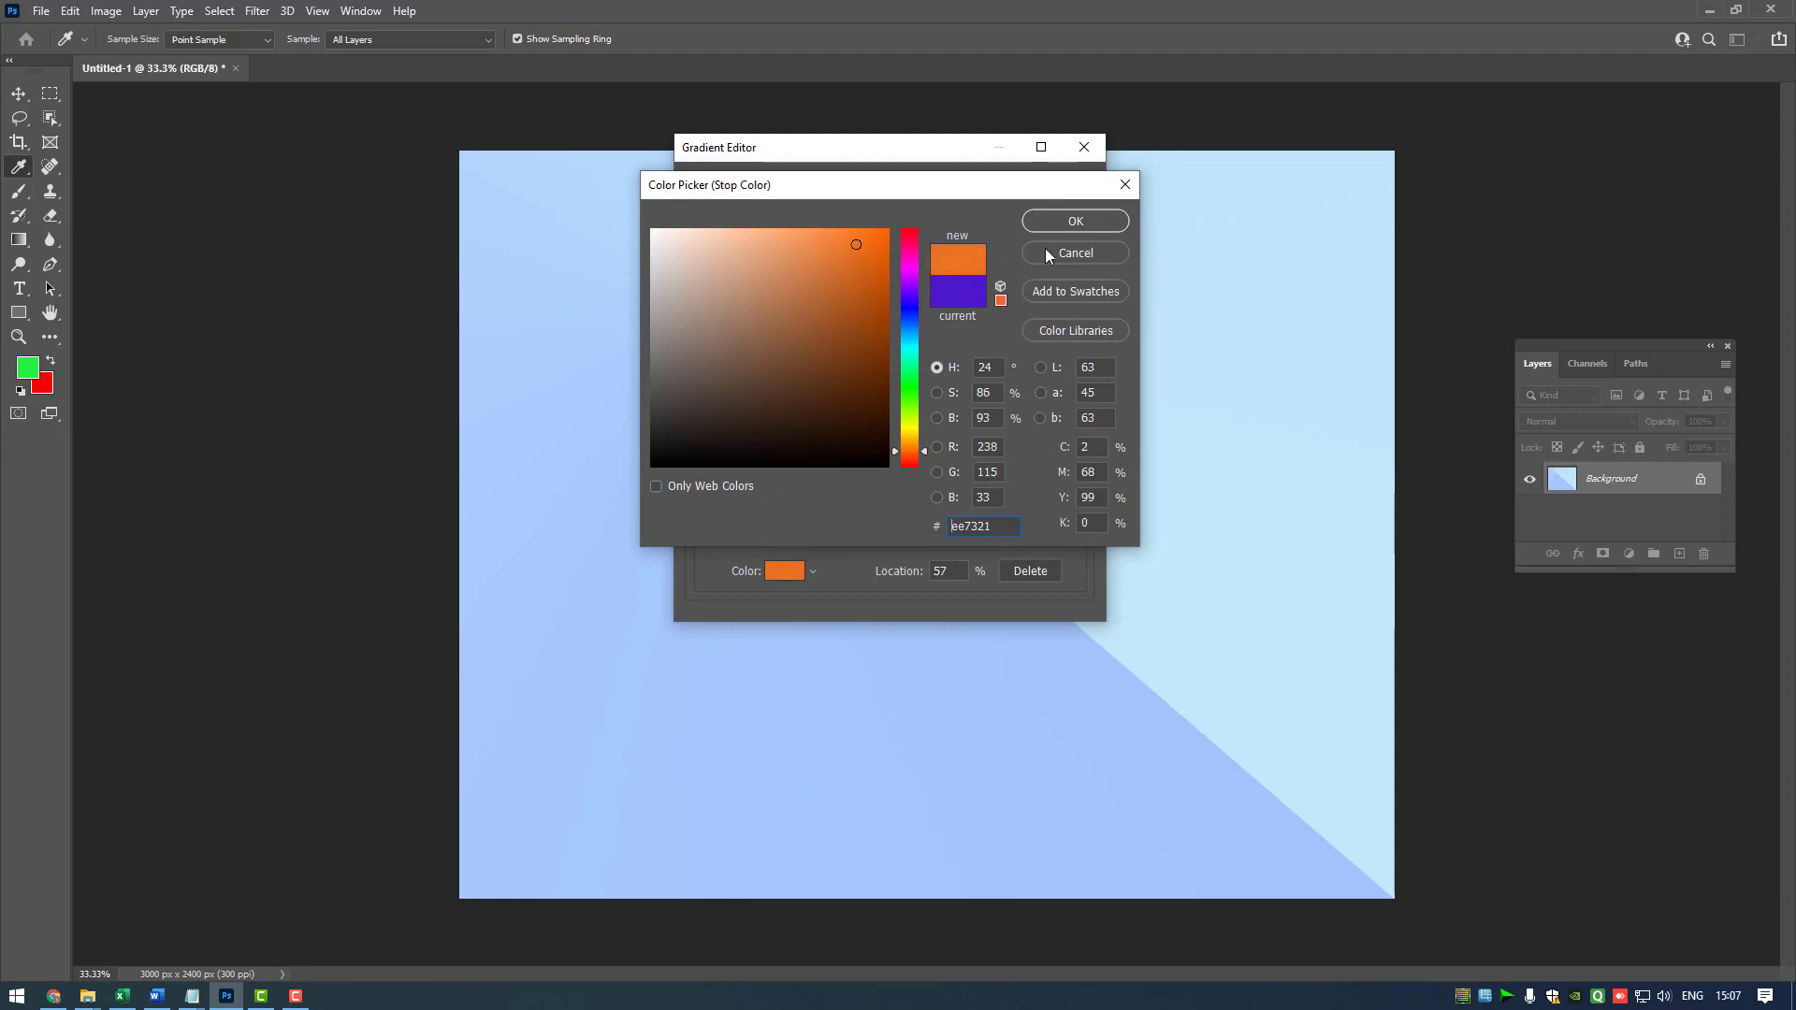
click(1075, 222)
Add a color stop at 73% to the gradient and color it bright mint green.
click(977, 492)
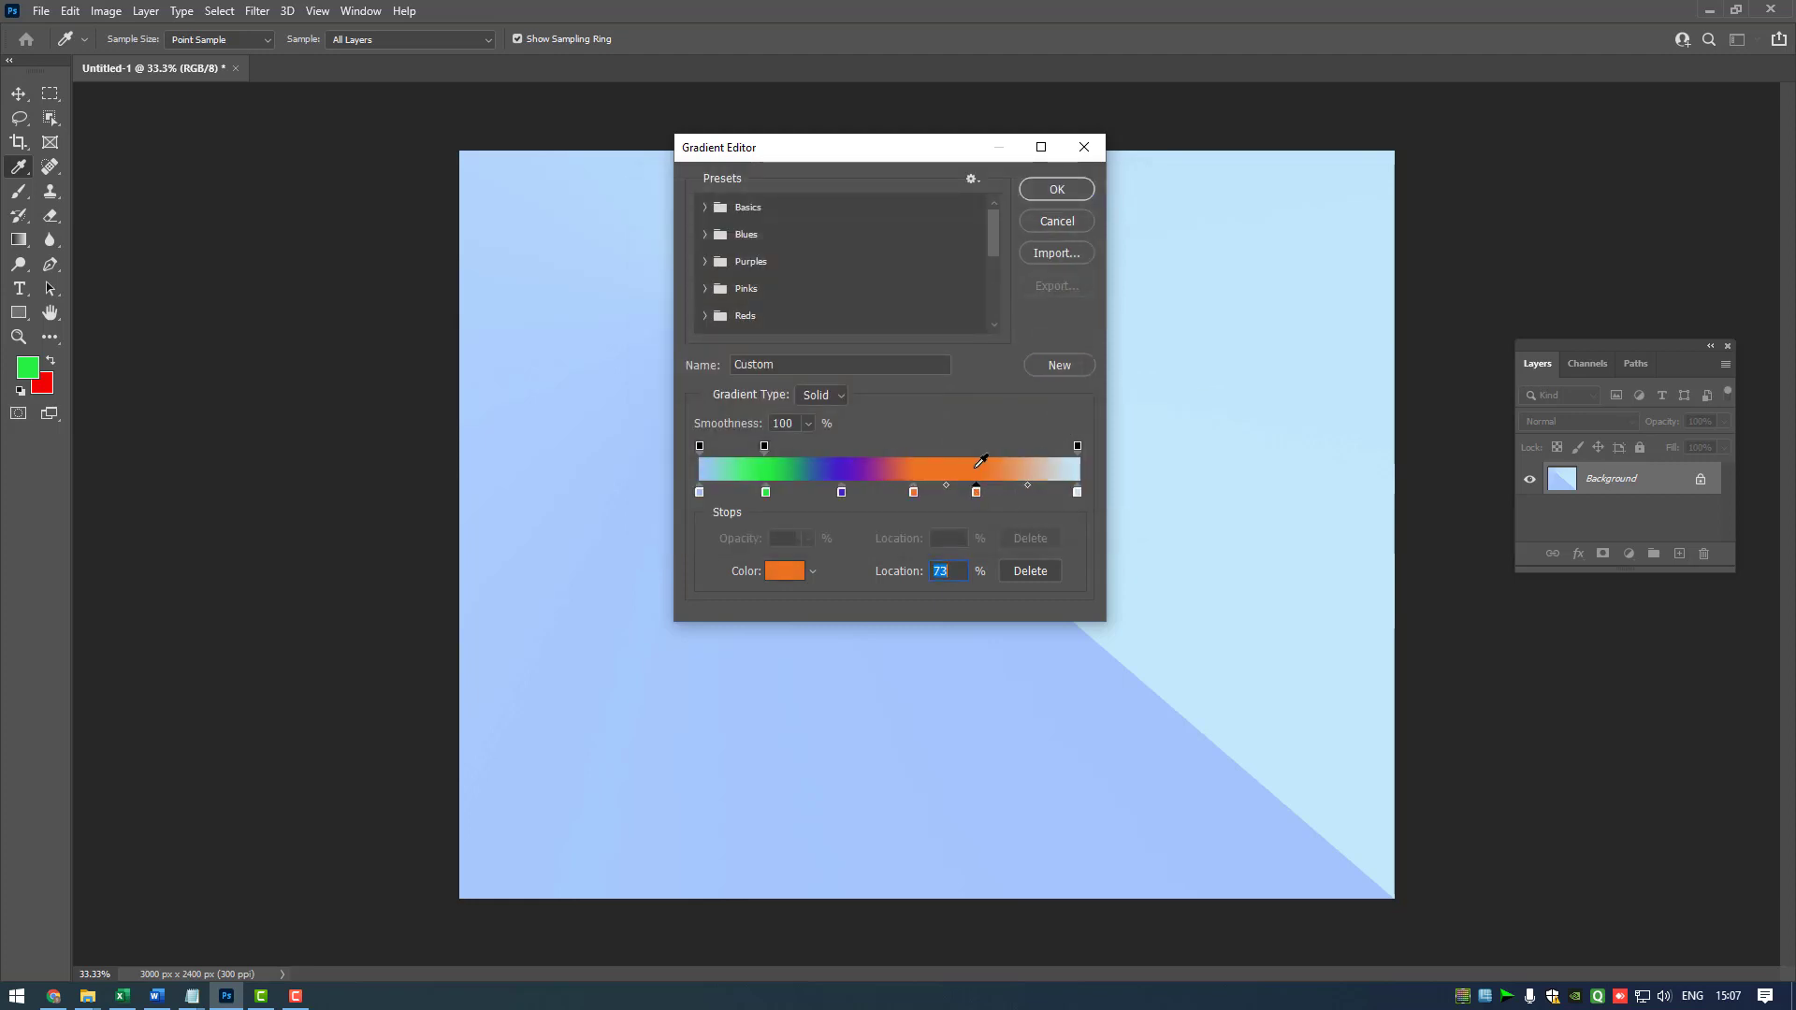
click(786, 571)
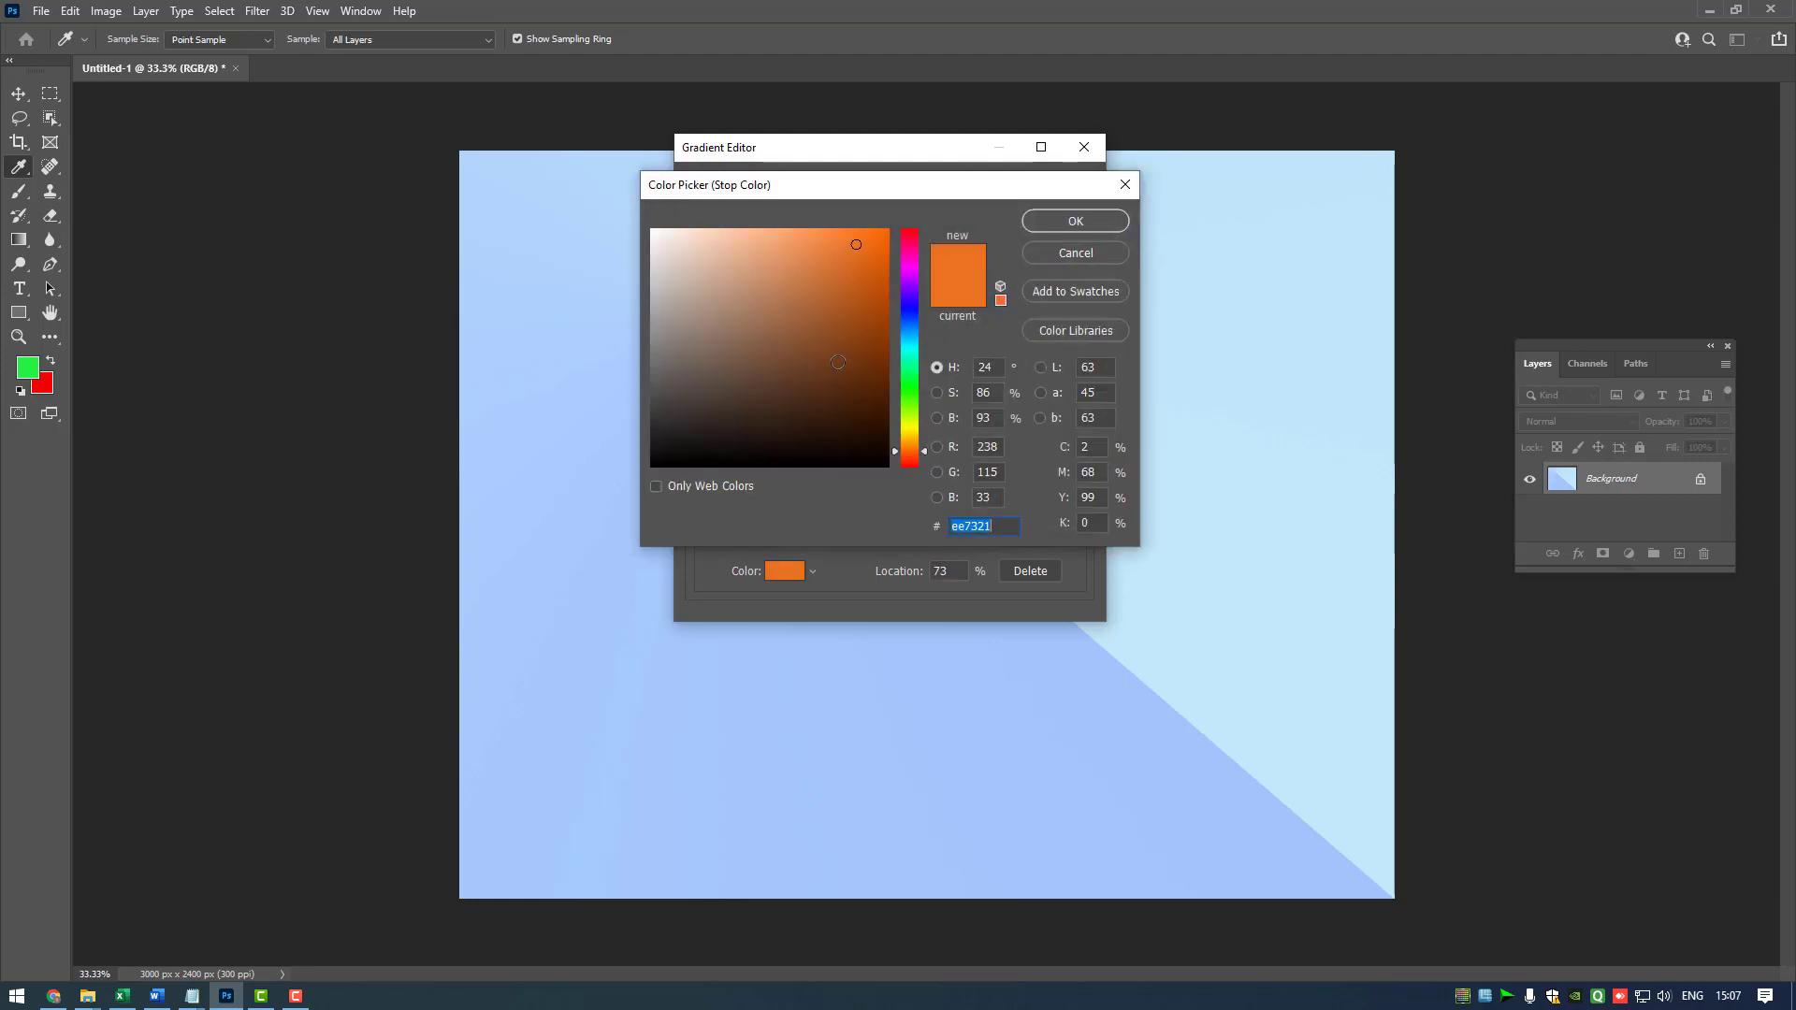
click(907, 365)
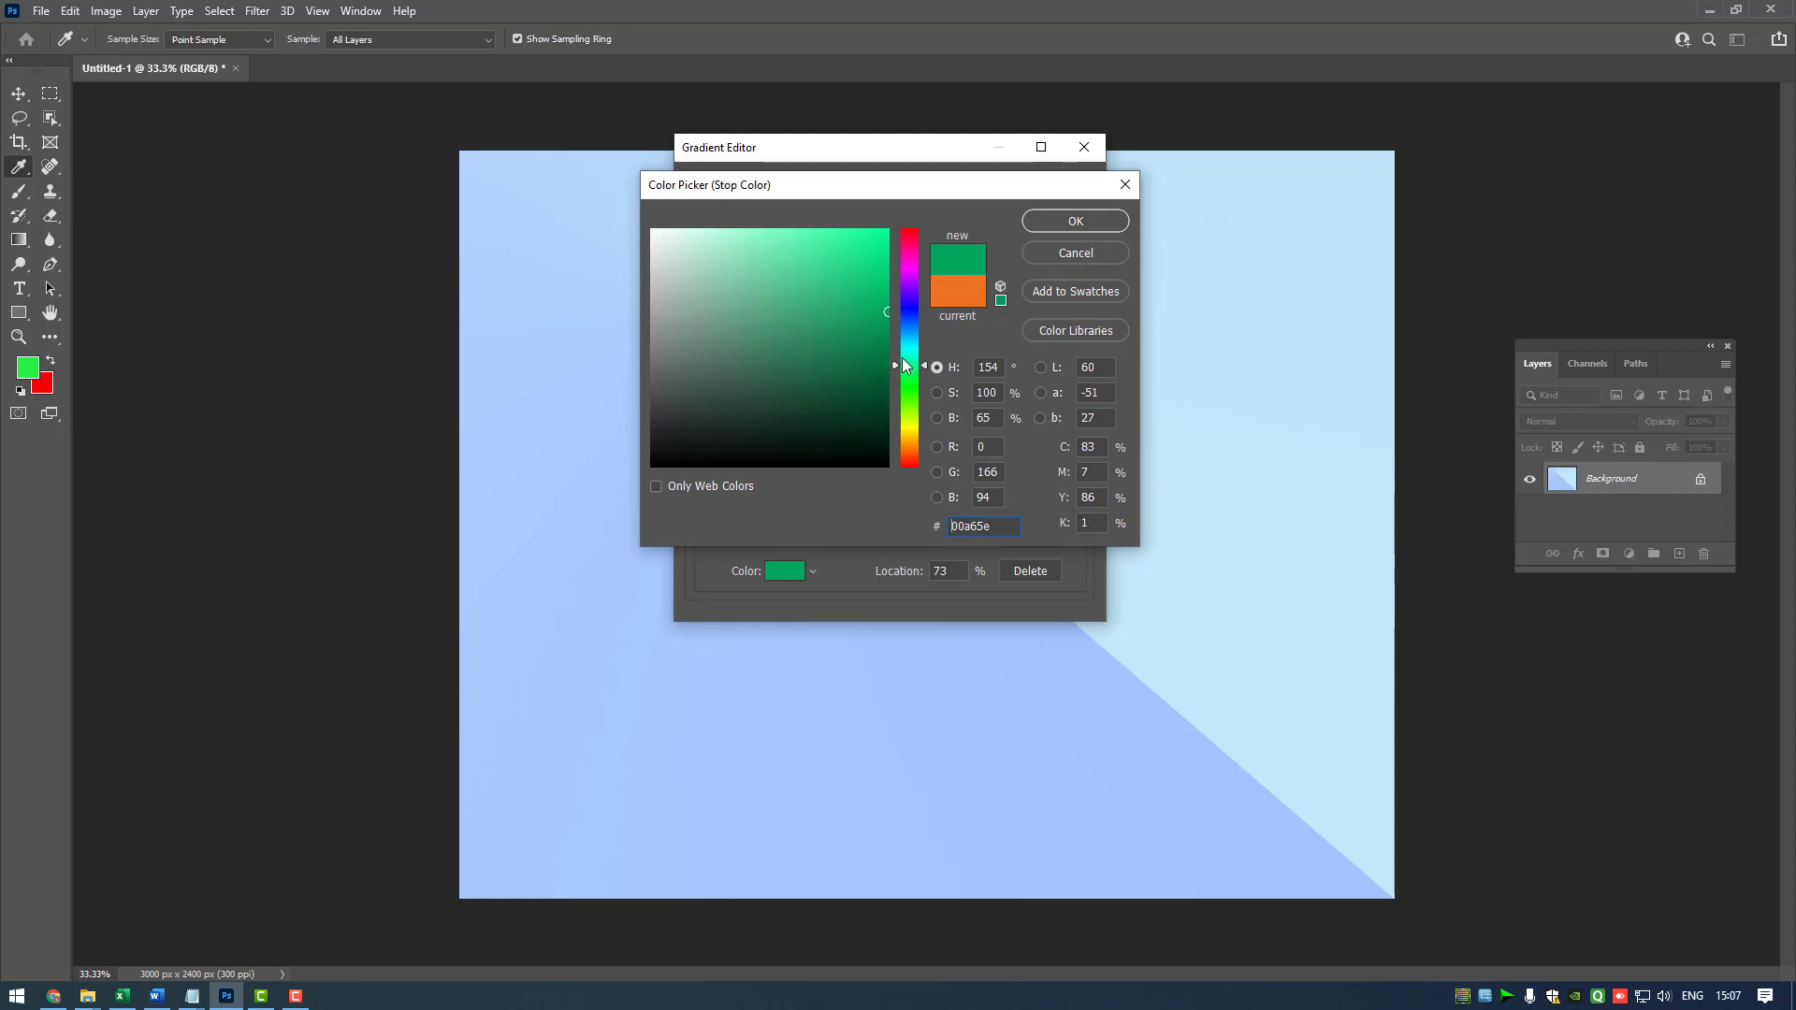
click(1087, 226)
Add a color stop at 85% to the gradient and color it very dark green, 202c27.
click(1019, 492)
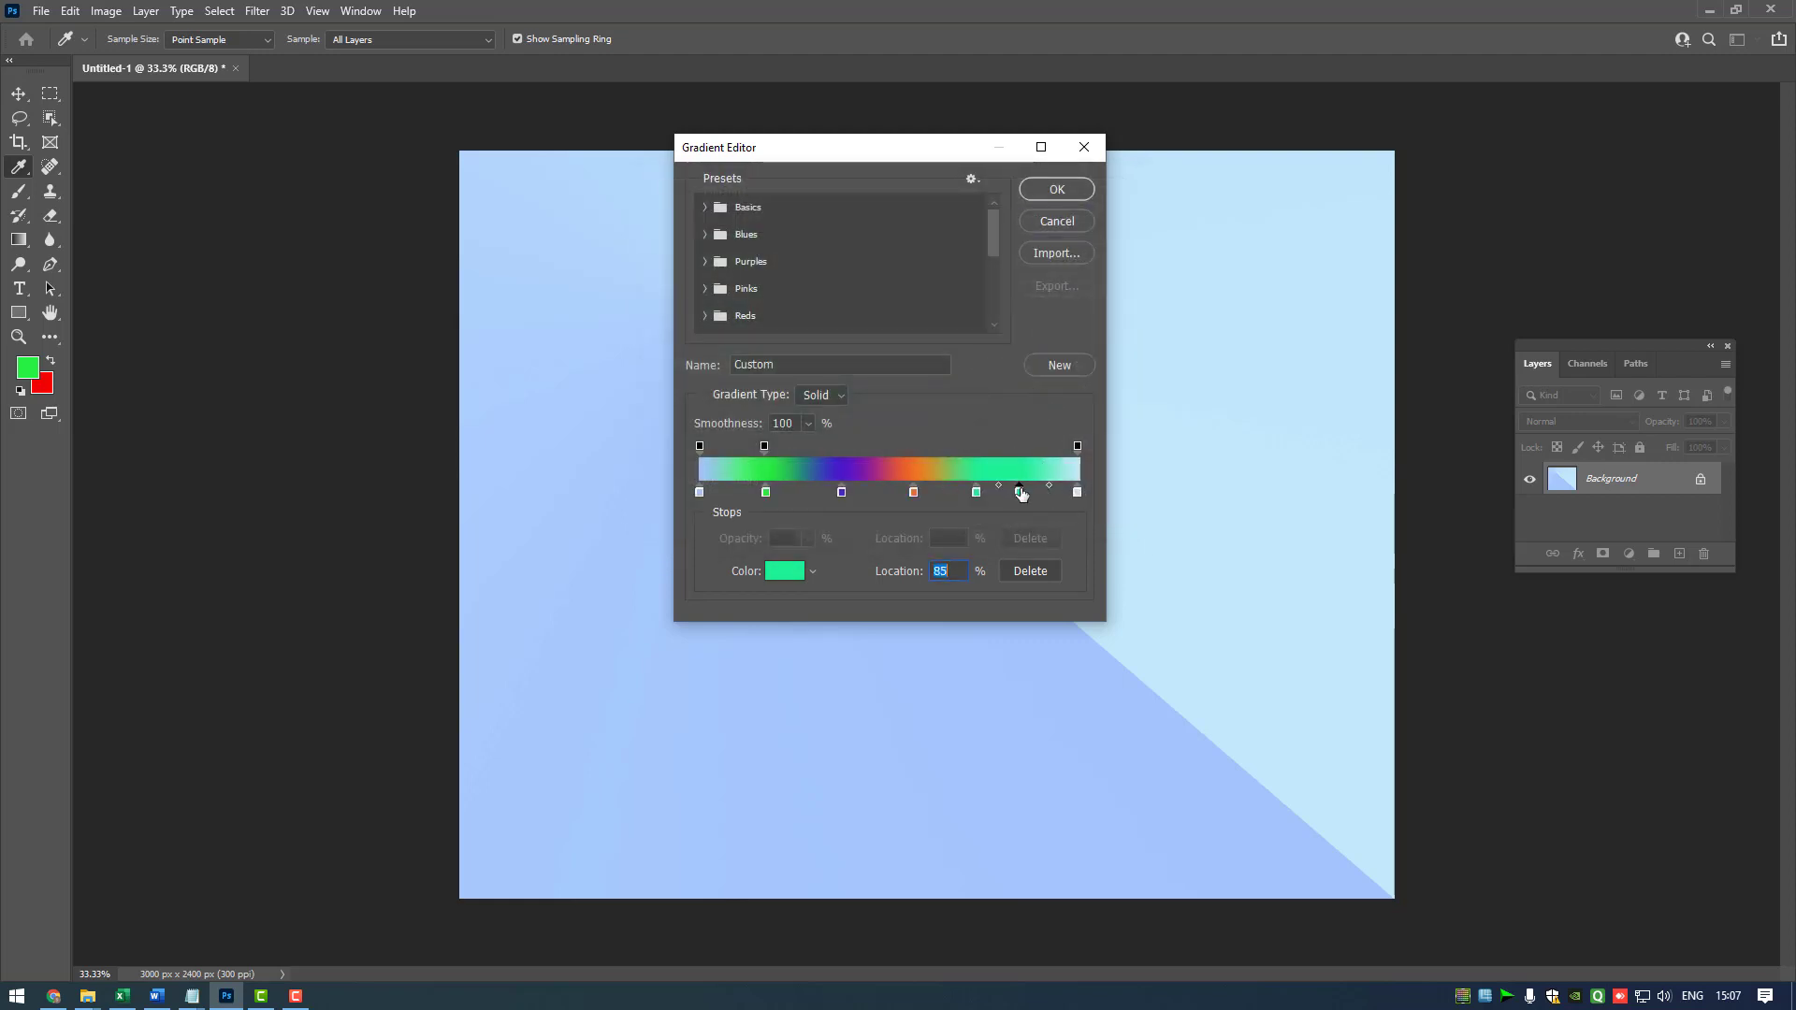
click(786, 571)
drag(763, 286, 714, 426)
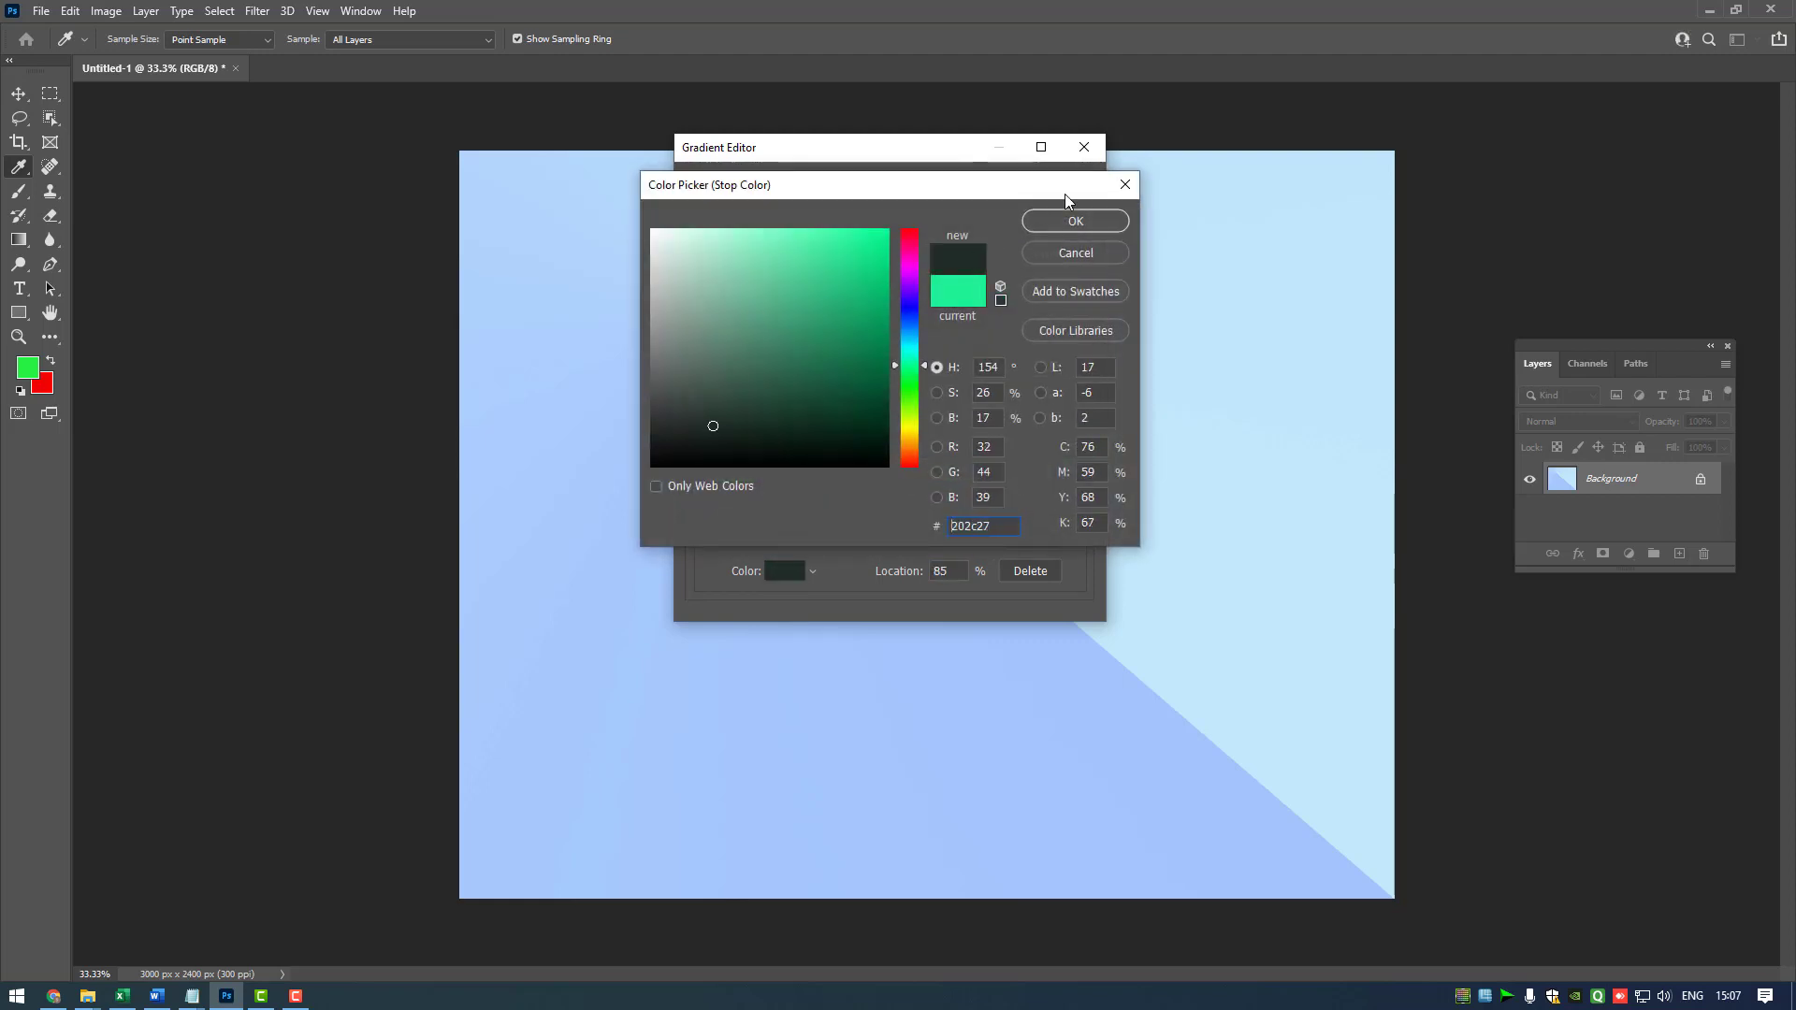
click(1071, 220)
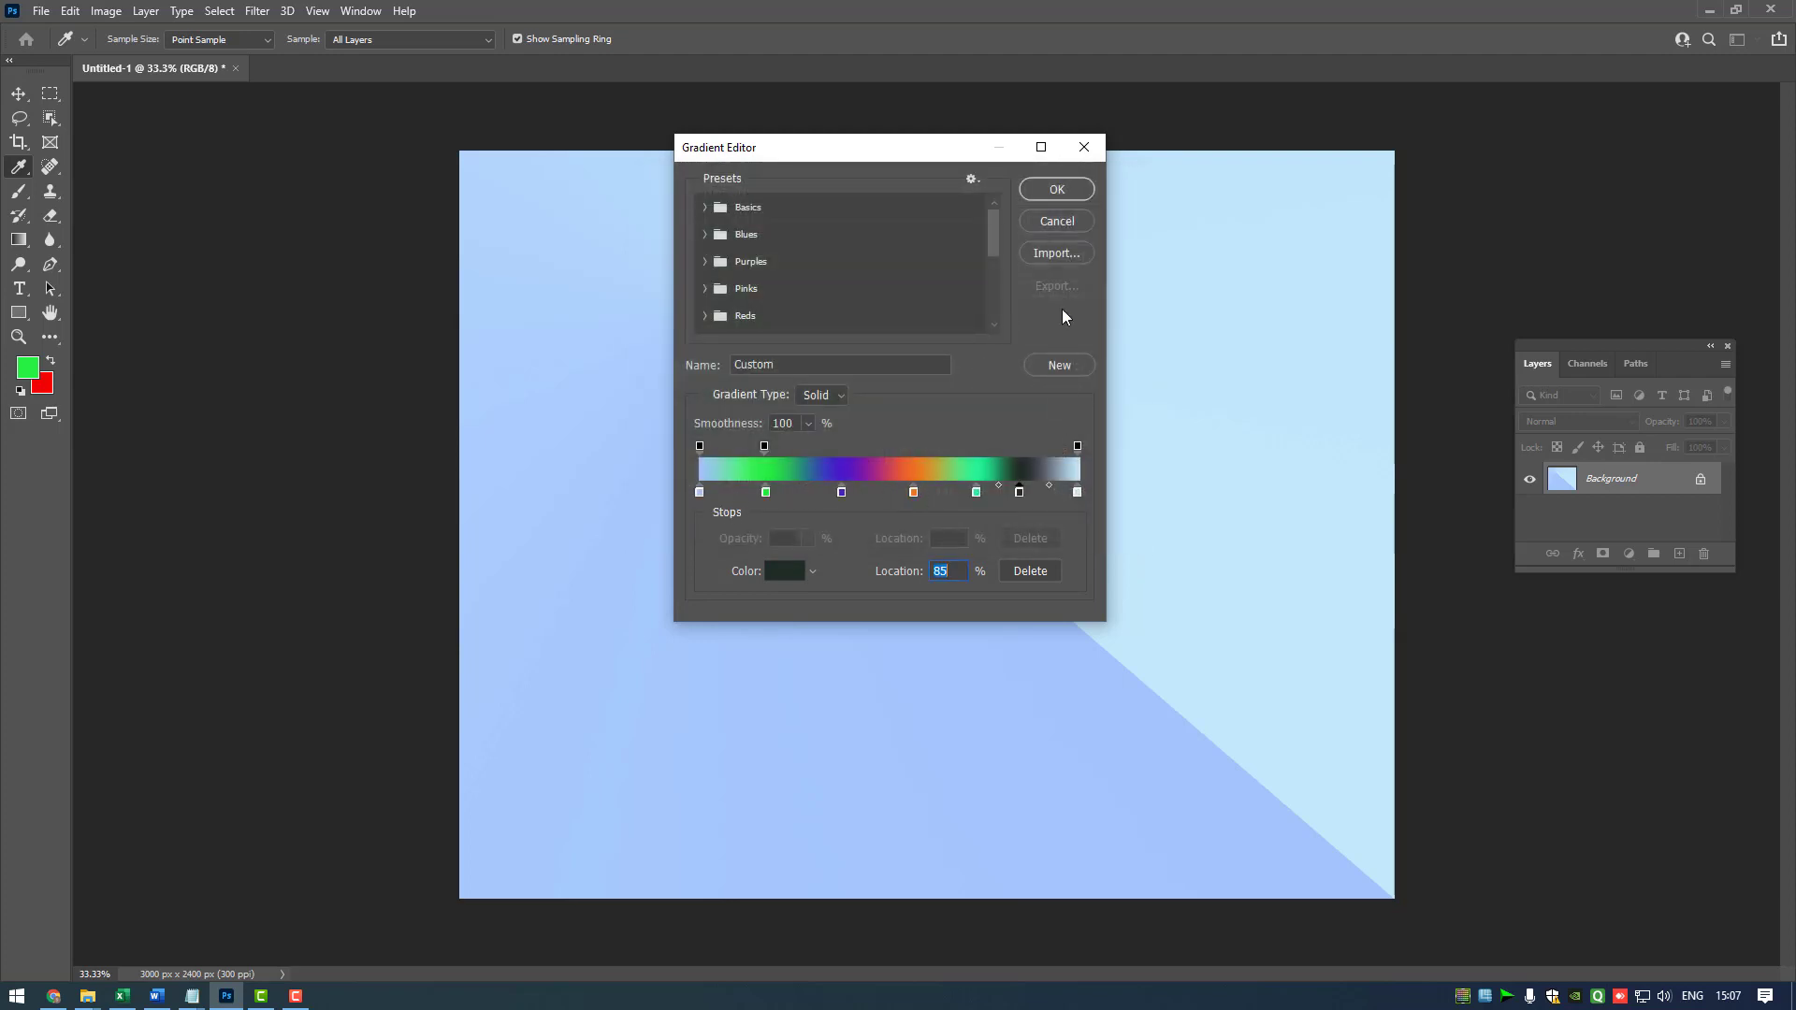
Accept the custom multicolor gradient and draw it twice as an angle gradient from the canvas center toward the lower-right corner.
click(1057, 190)
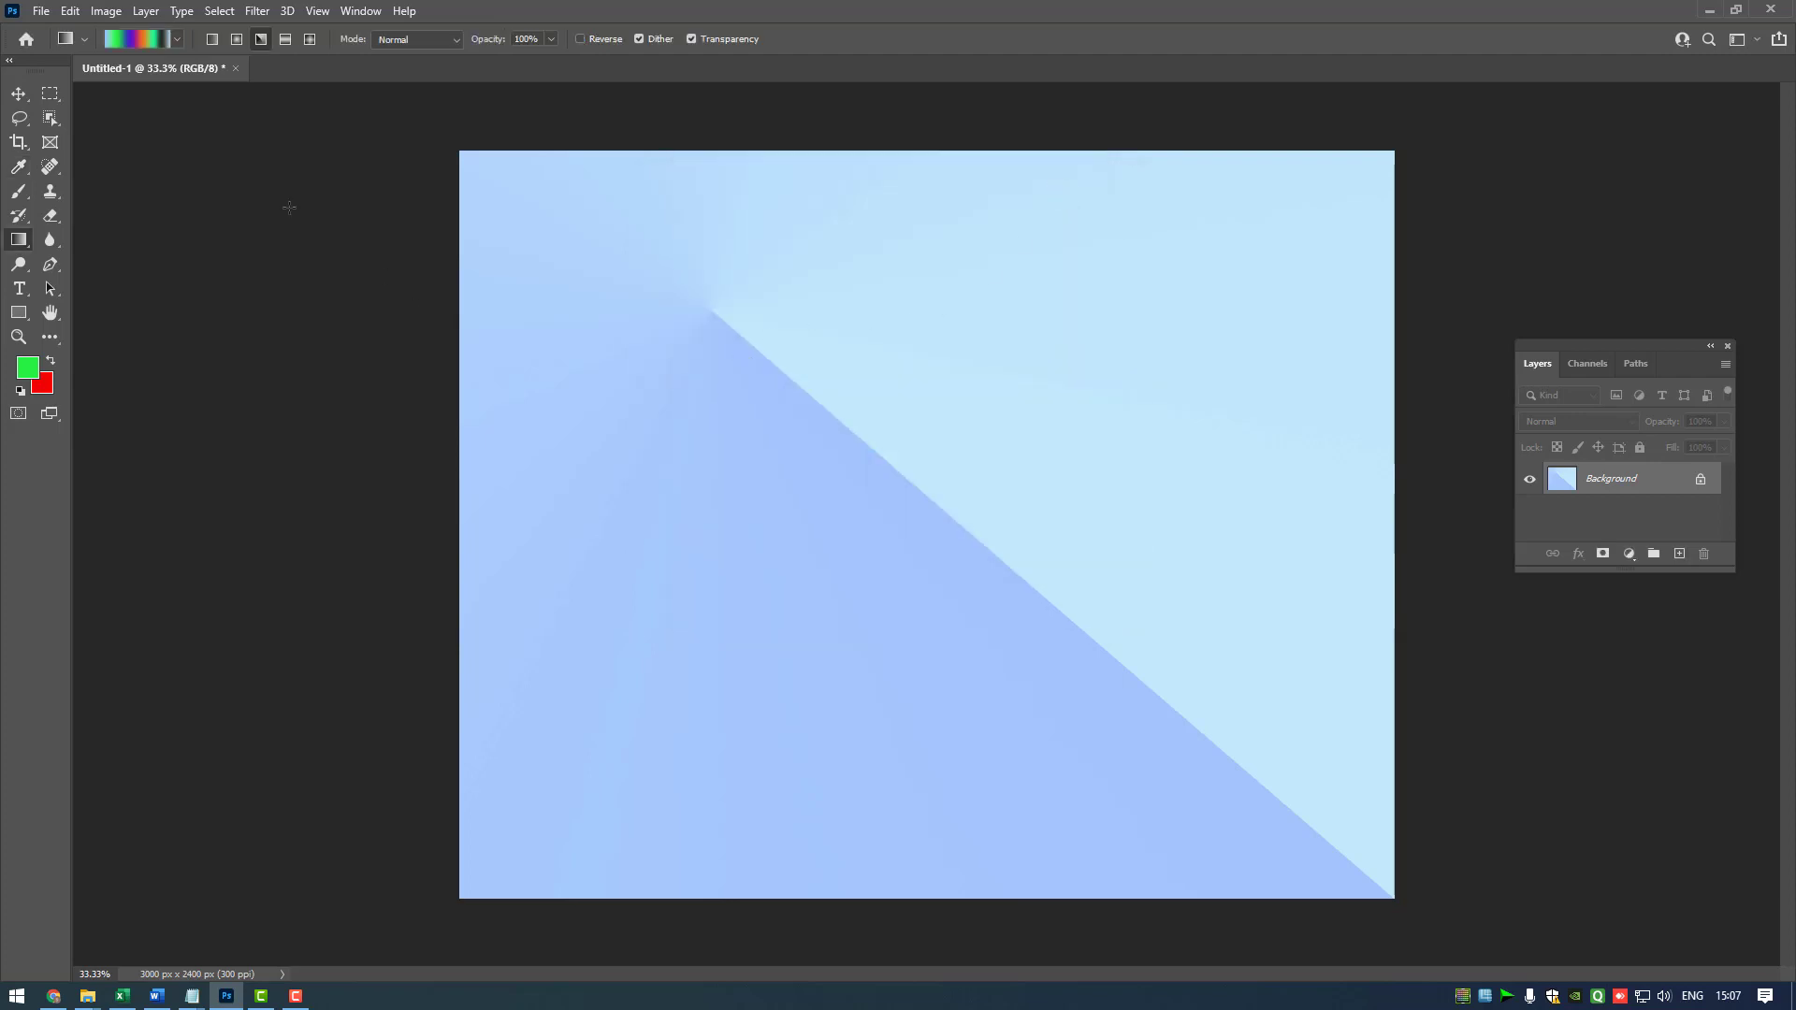
drag(898, 450, 1271, 769)
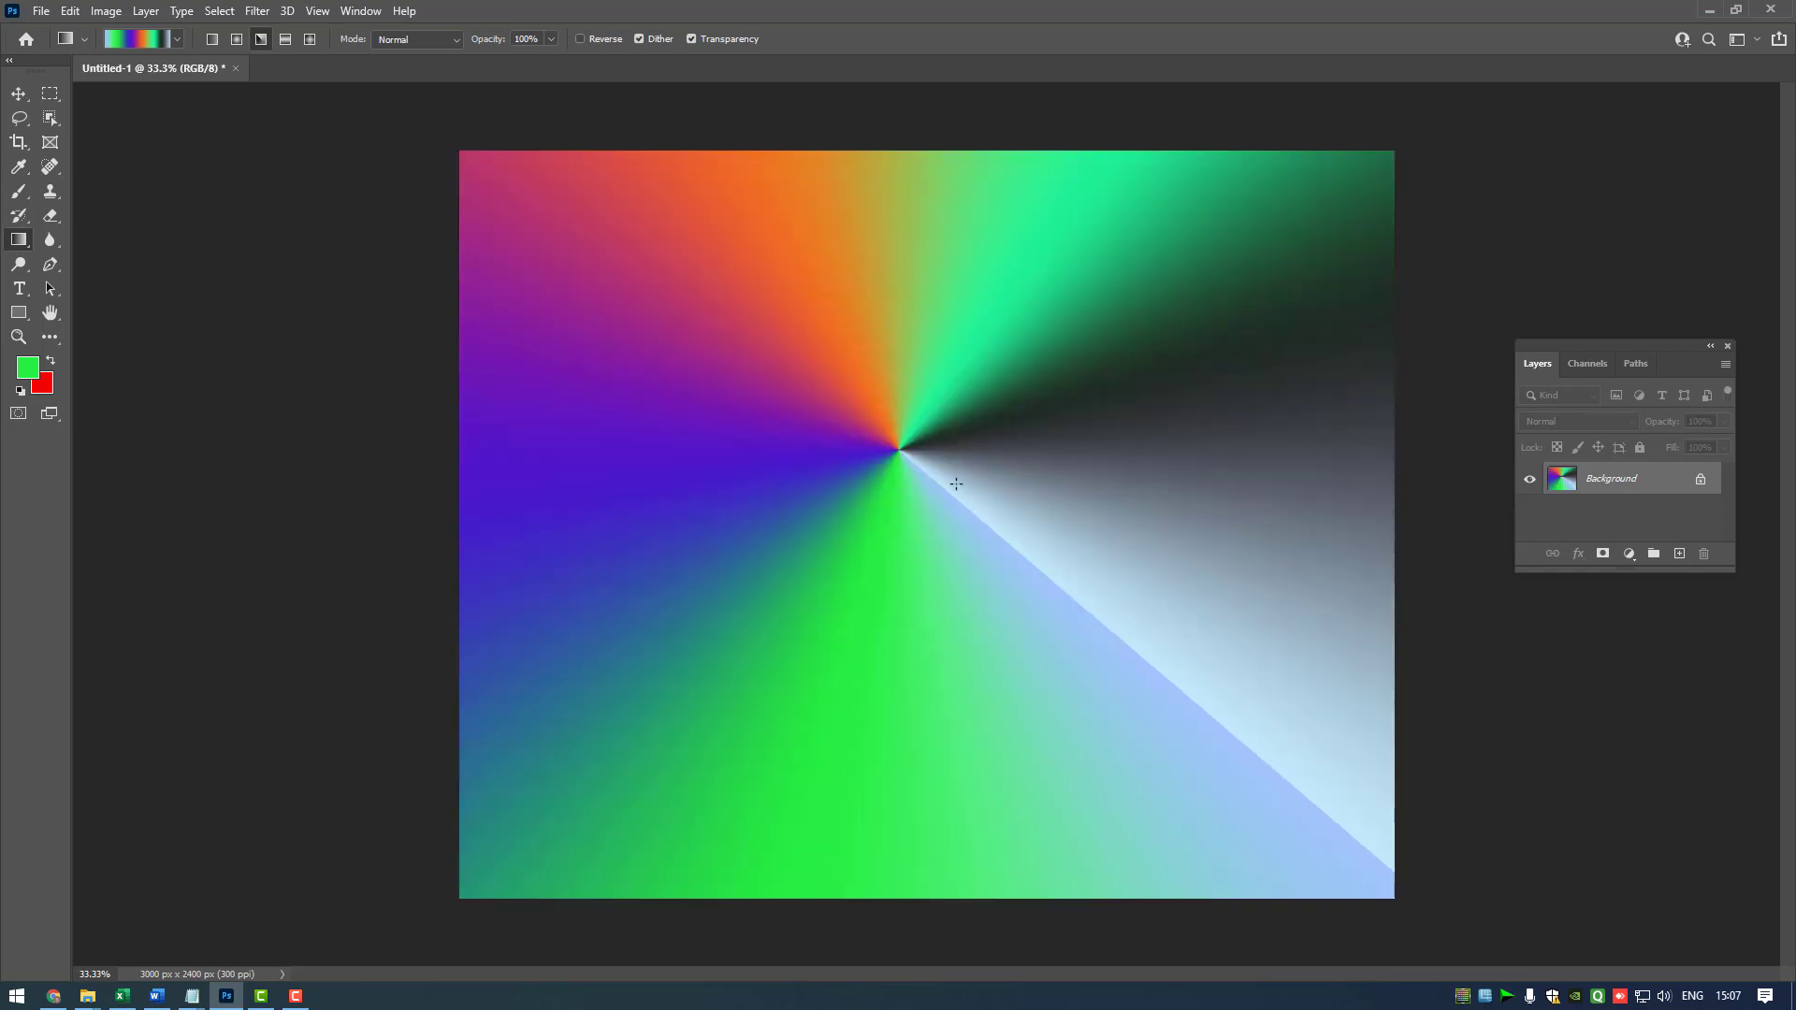
drag(933, 465, 1354, 867)
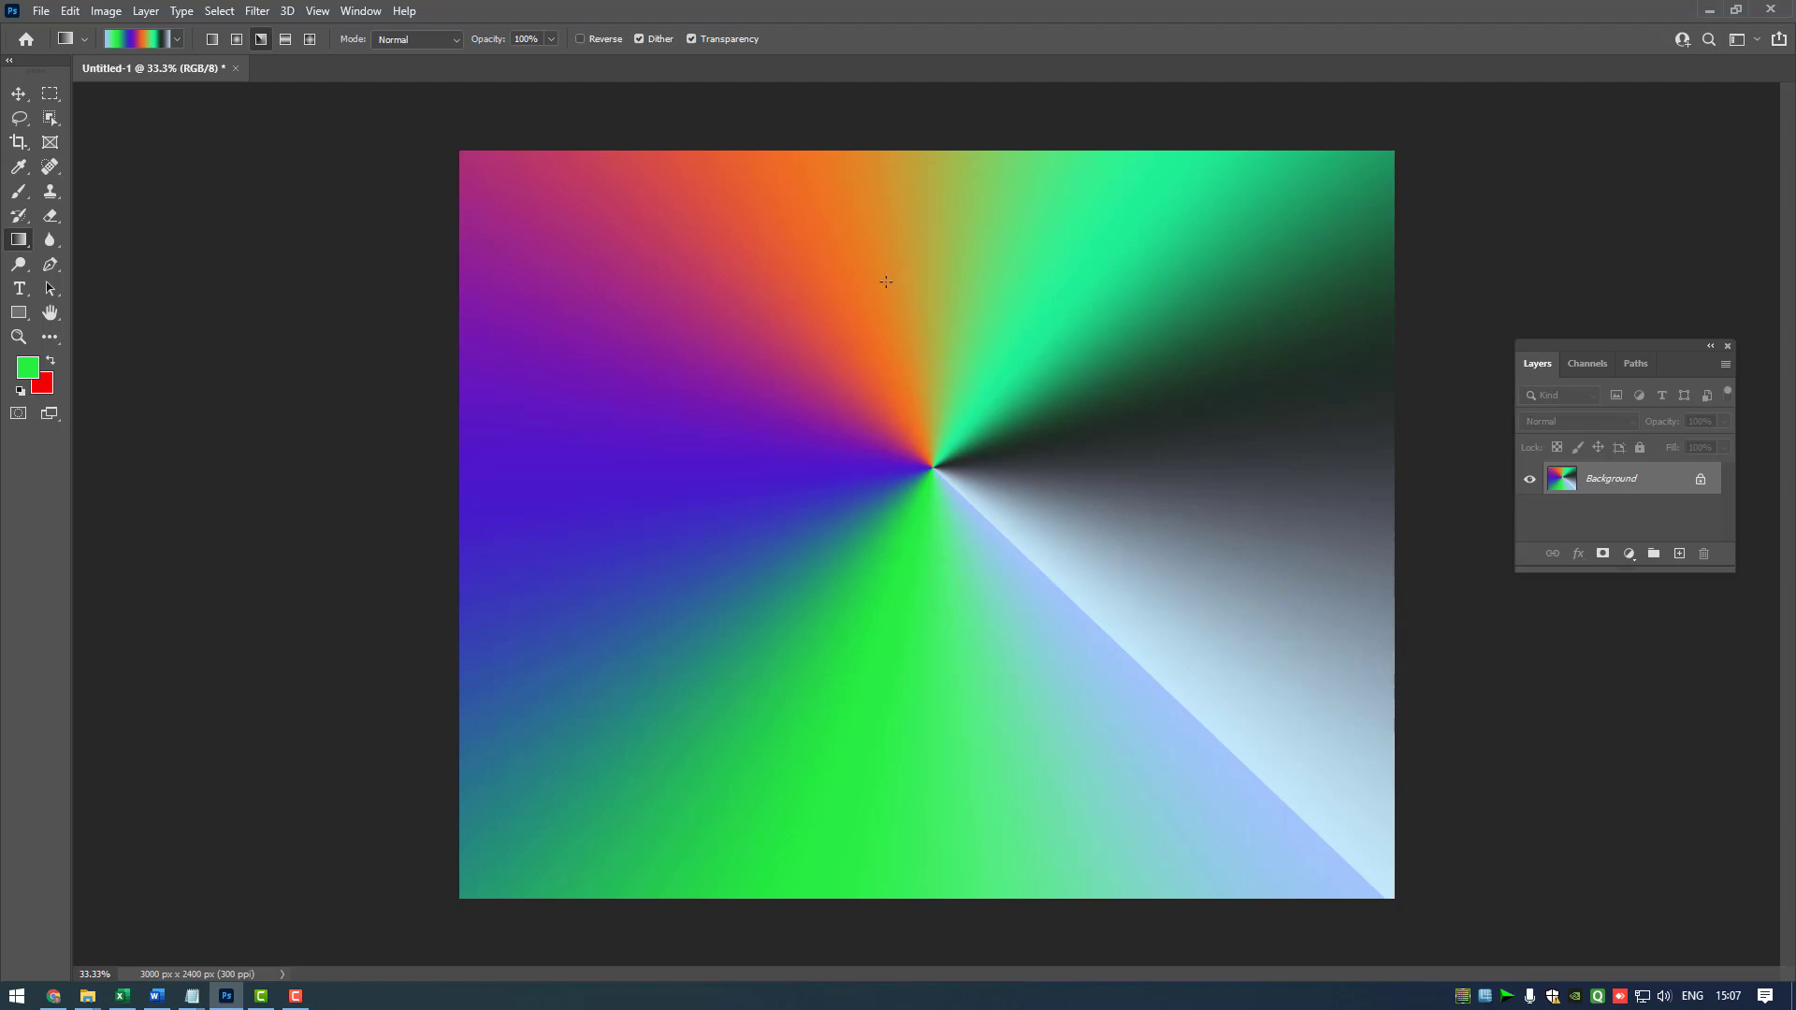
Edit the custom gradient again, adding a near-black color stop at 98%, and accept it.
click(140, 38)
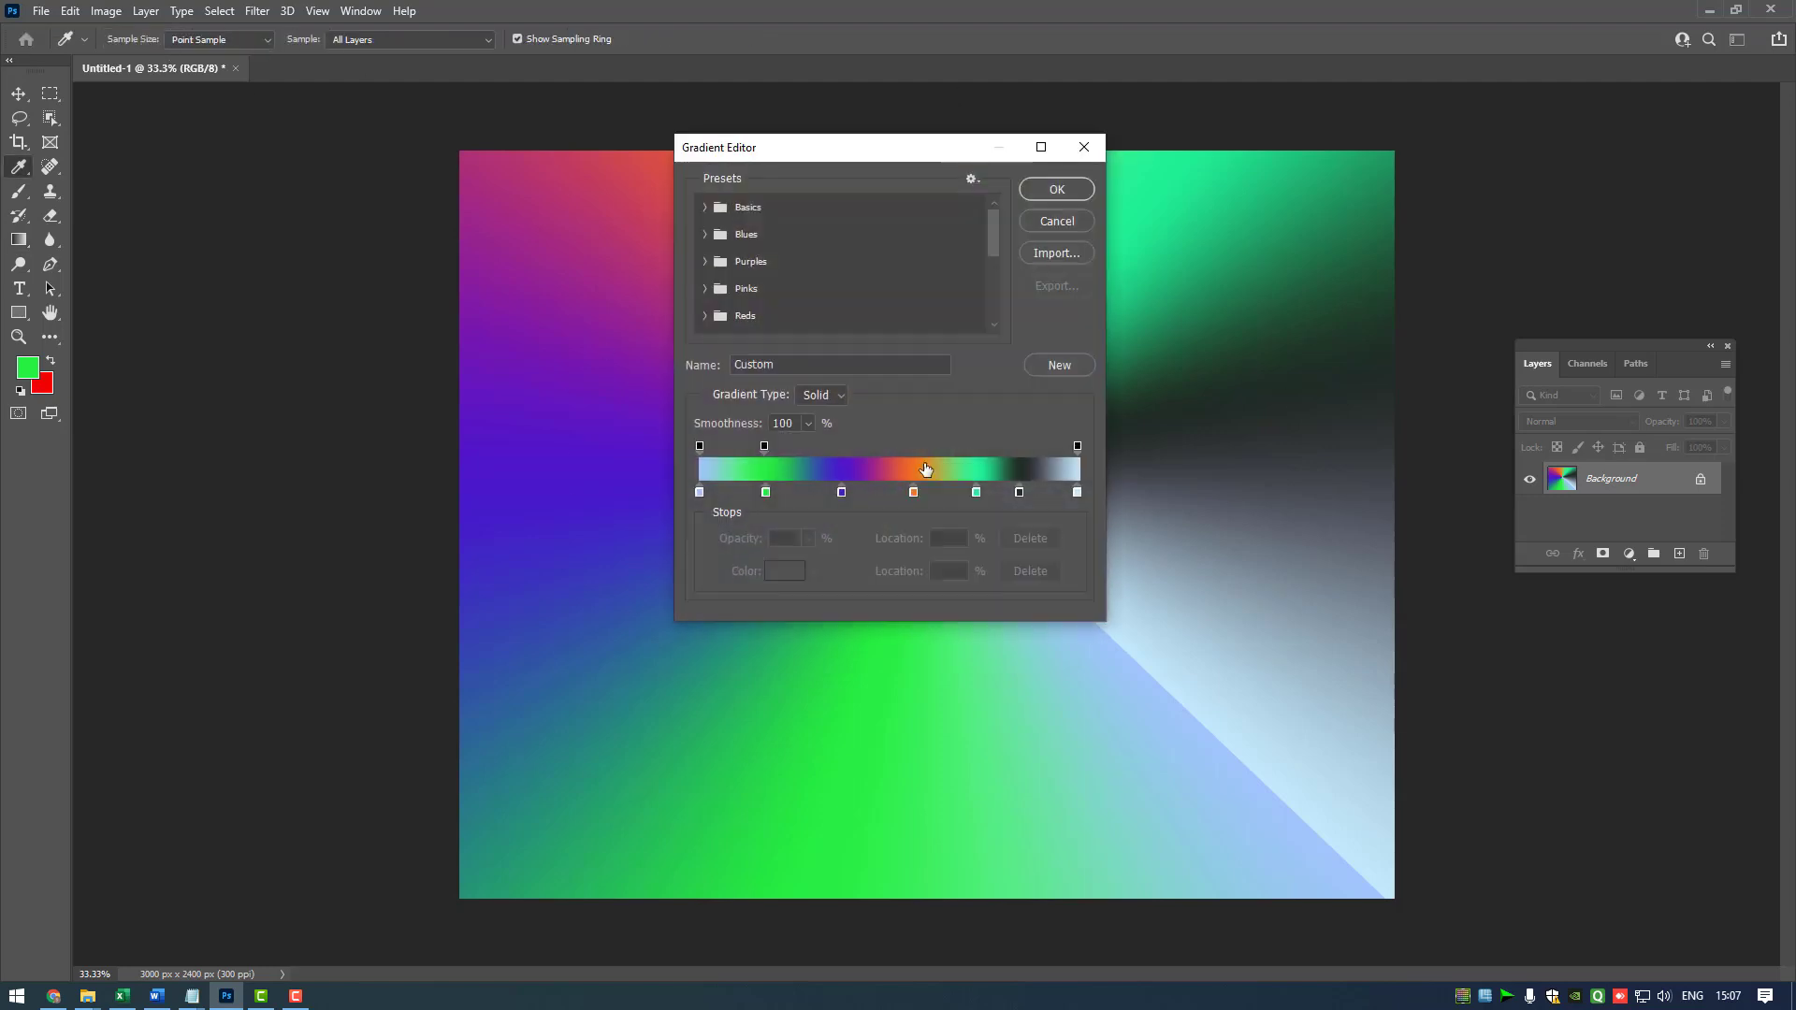
click(1073, 493)
click(795, 577)
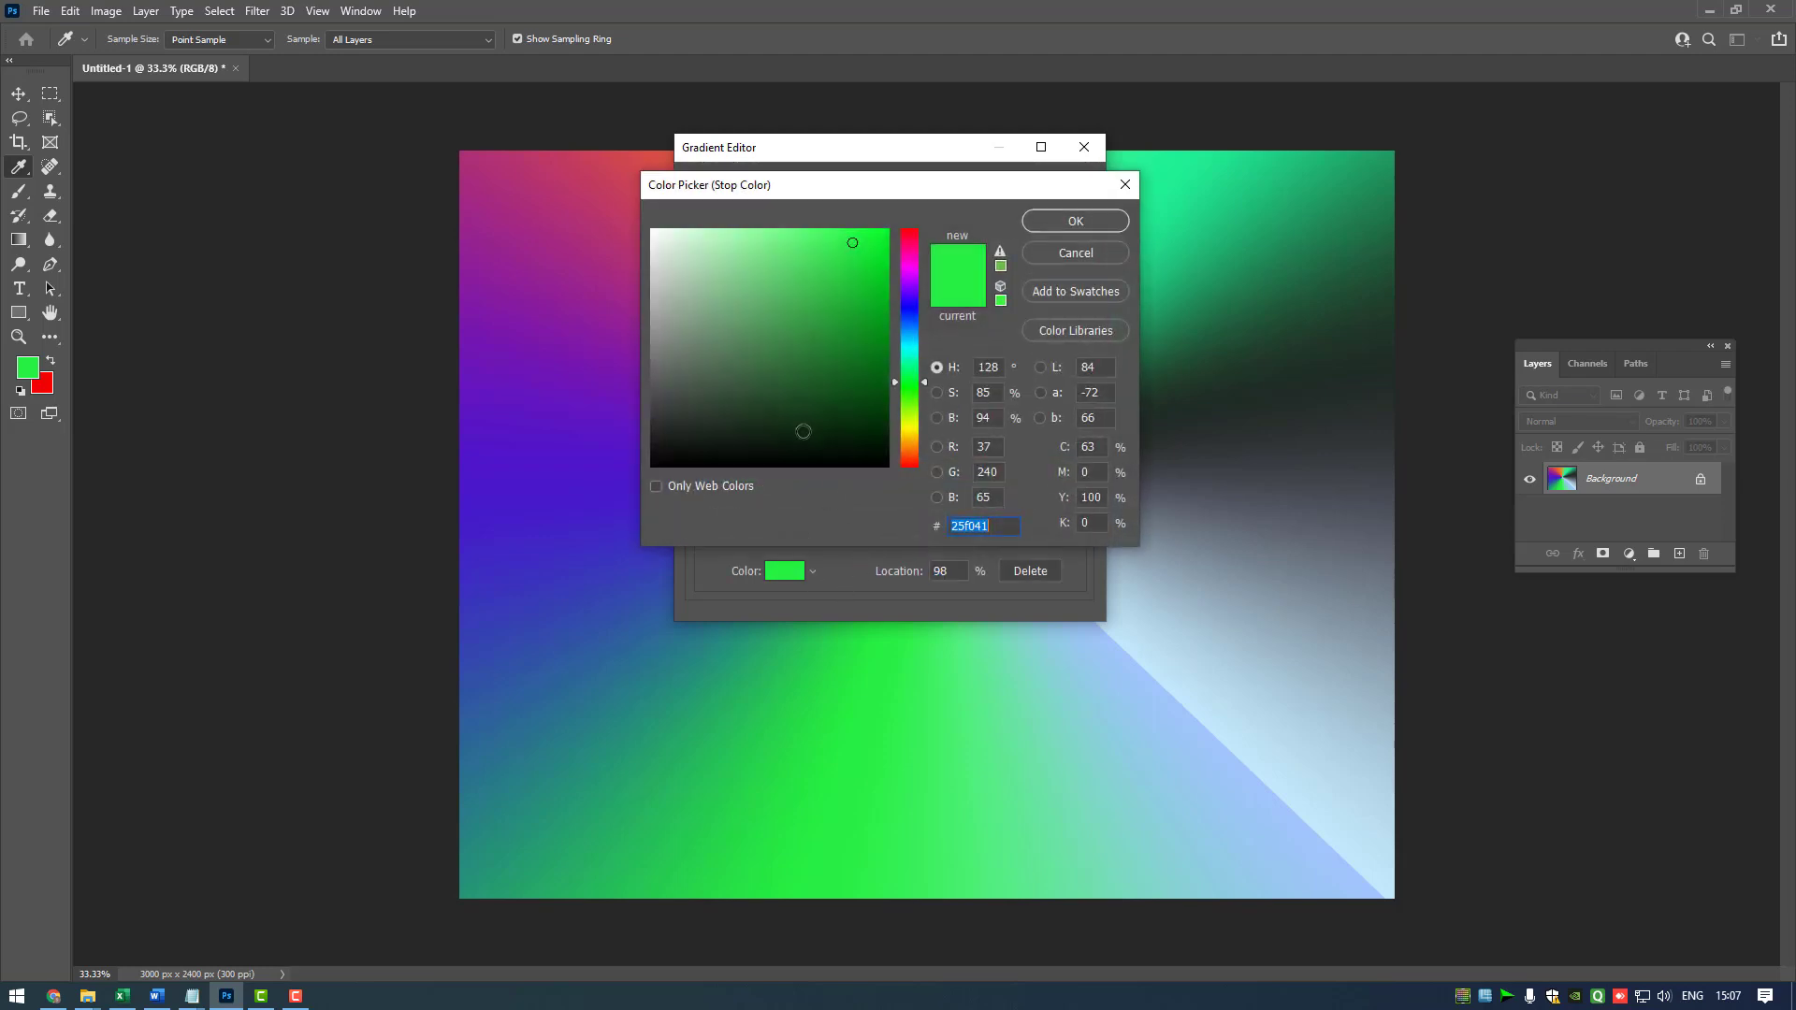
click(704, 437)
click(1070, 228)
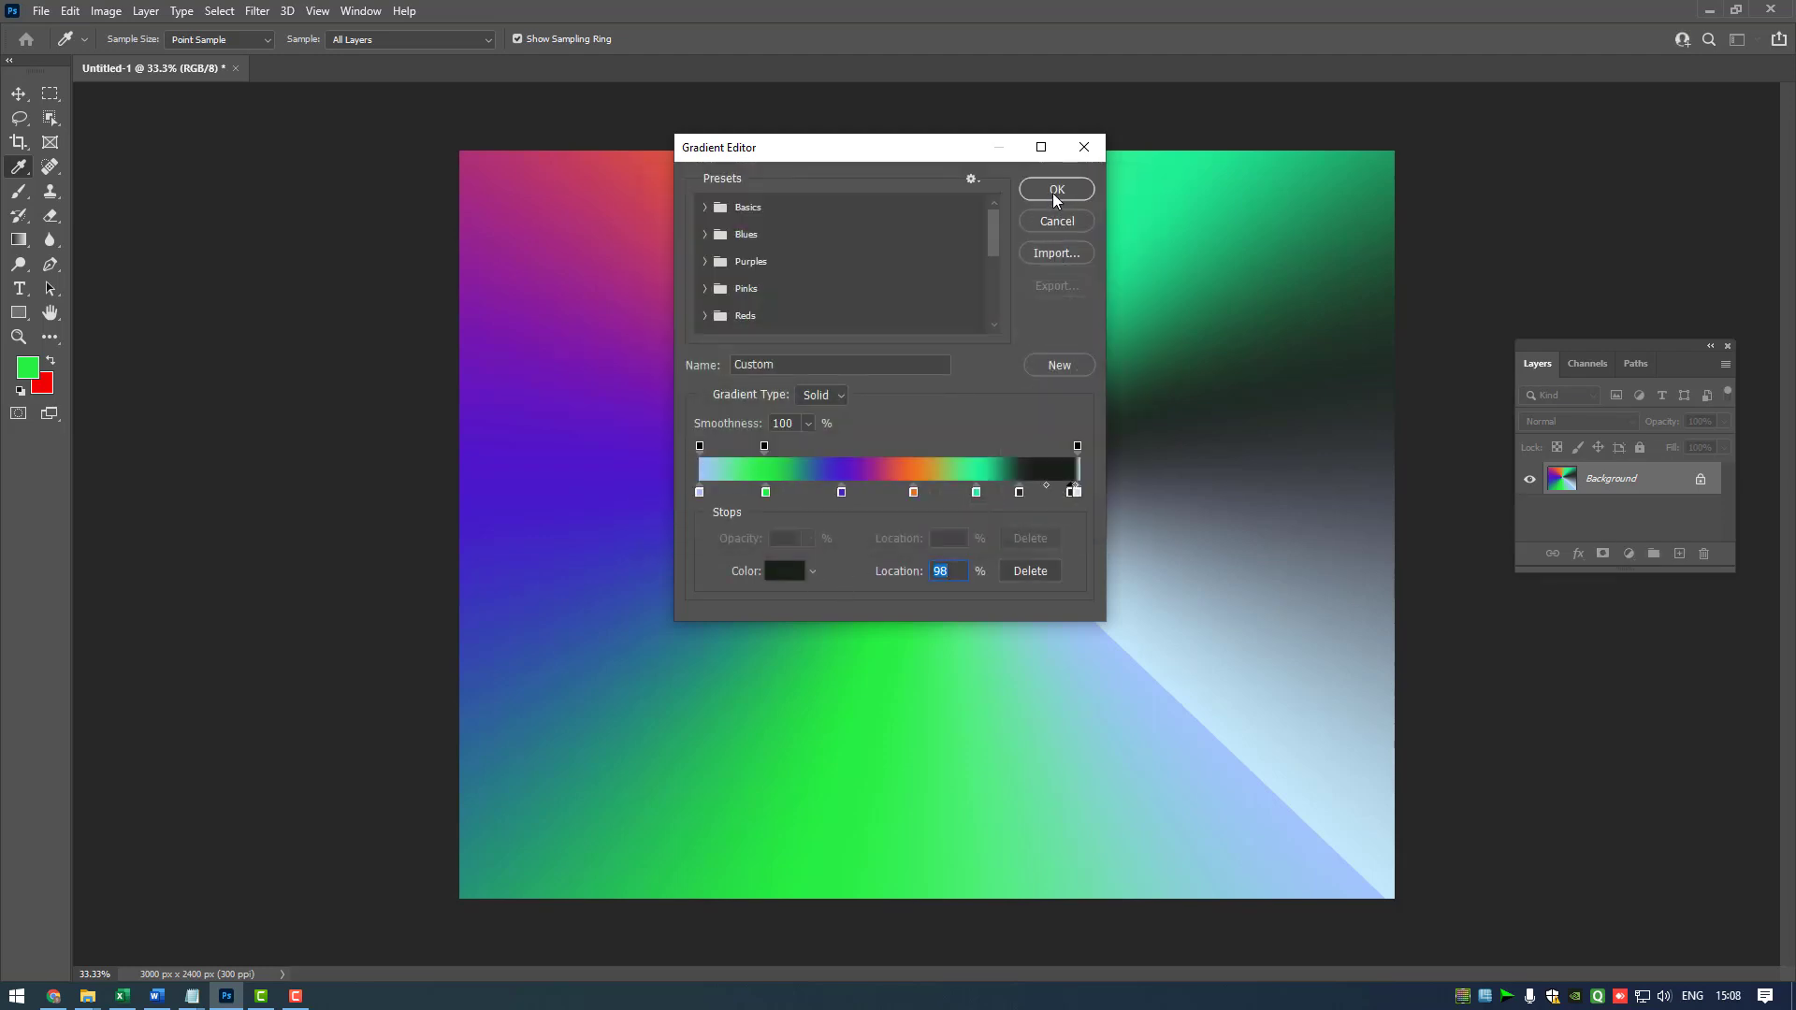
click(1056, 189)
Redraw the angle gradient from the canvas center in several directions, including toward the lower left and finally toward the lower right.
drag(901, 477, 837, 602)
drag(627, 789, 619, 783)
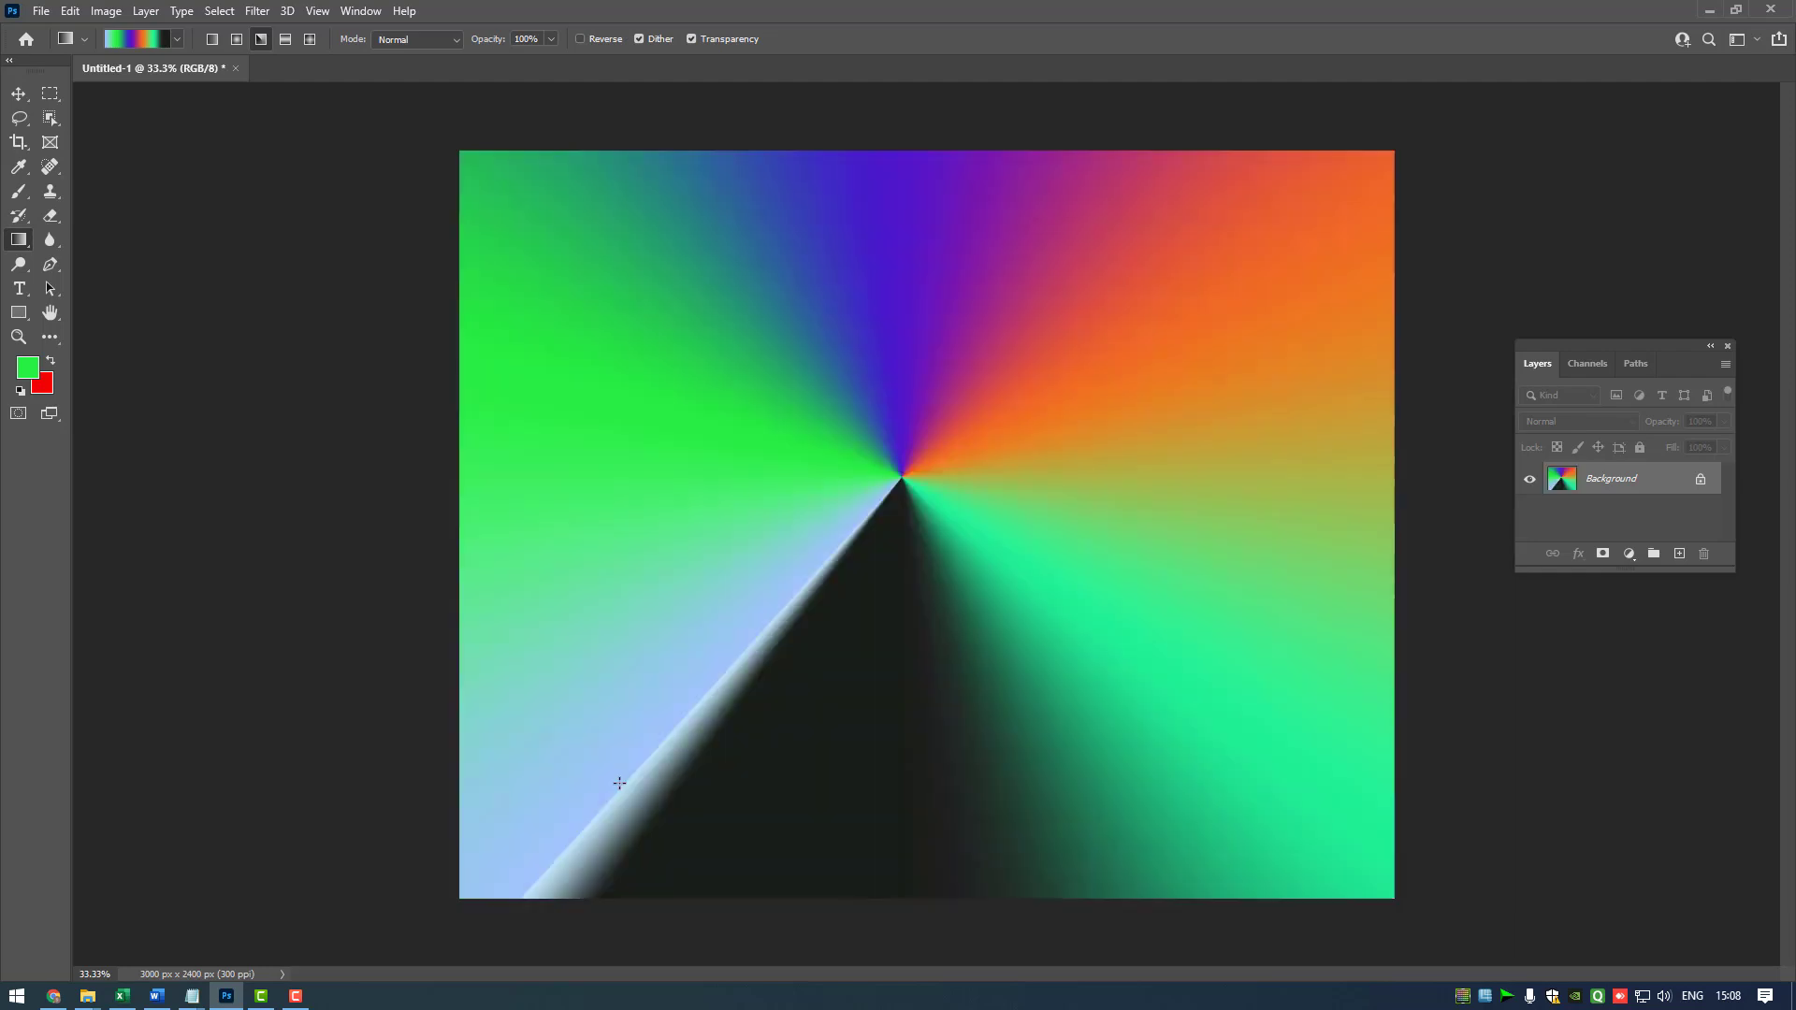
drag(1204, 346, 1216, 345)
drag(1114, 589, 1132, 634)
Switch to the radial style and draw the gradient downward from the canvas center, then from the upper-left area past the lower-right corner.
click(237, 38)
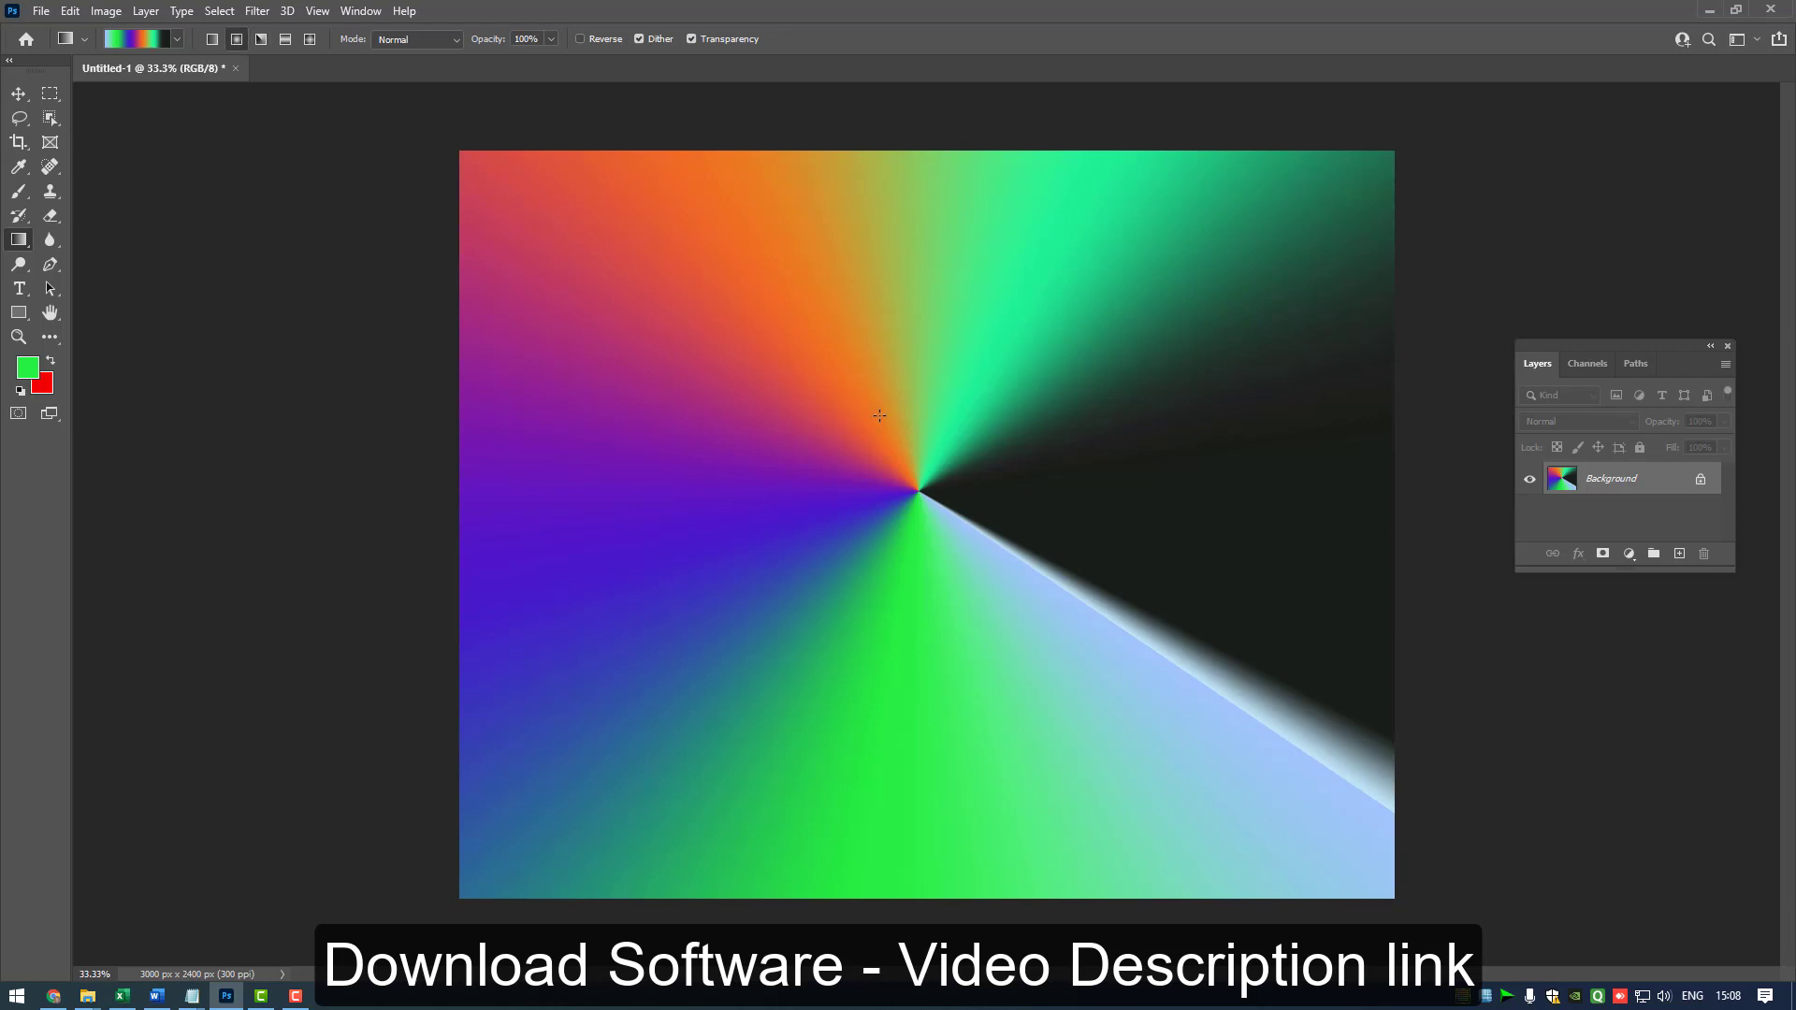
drag(884, 733, 902, 791)
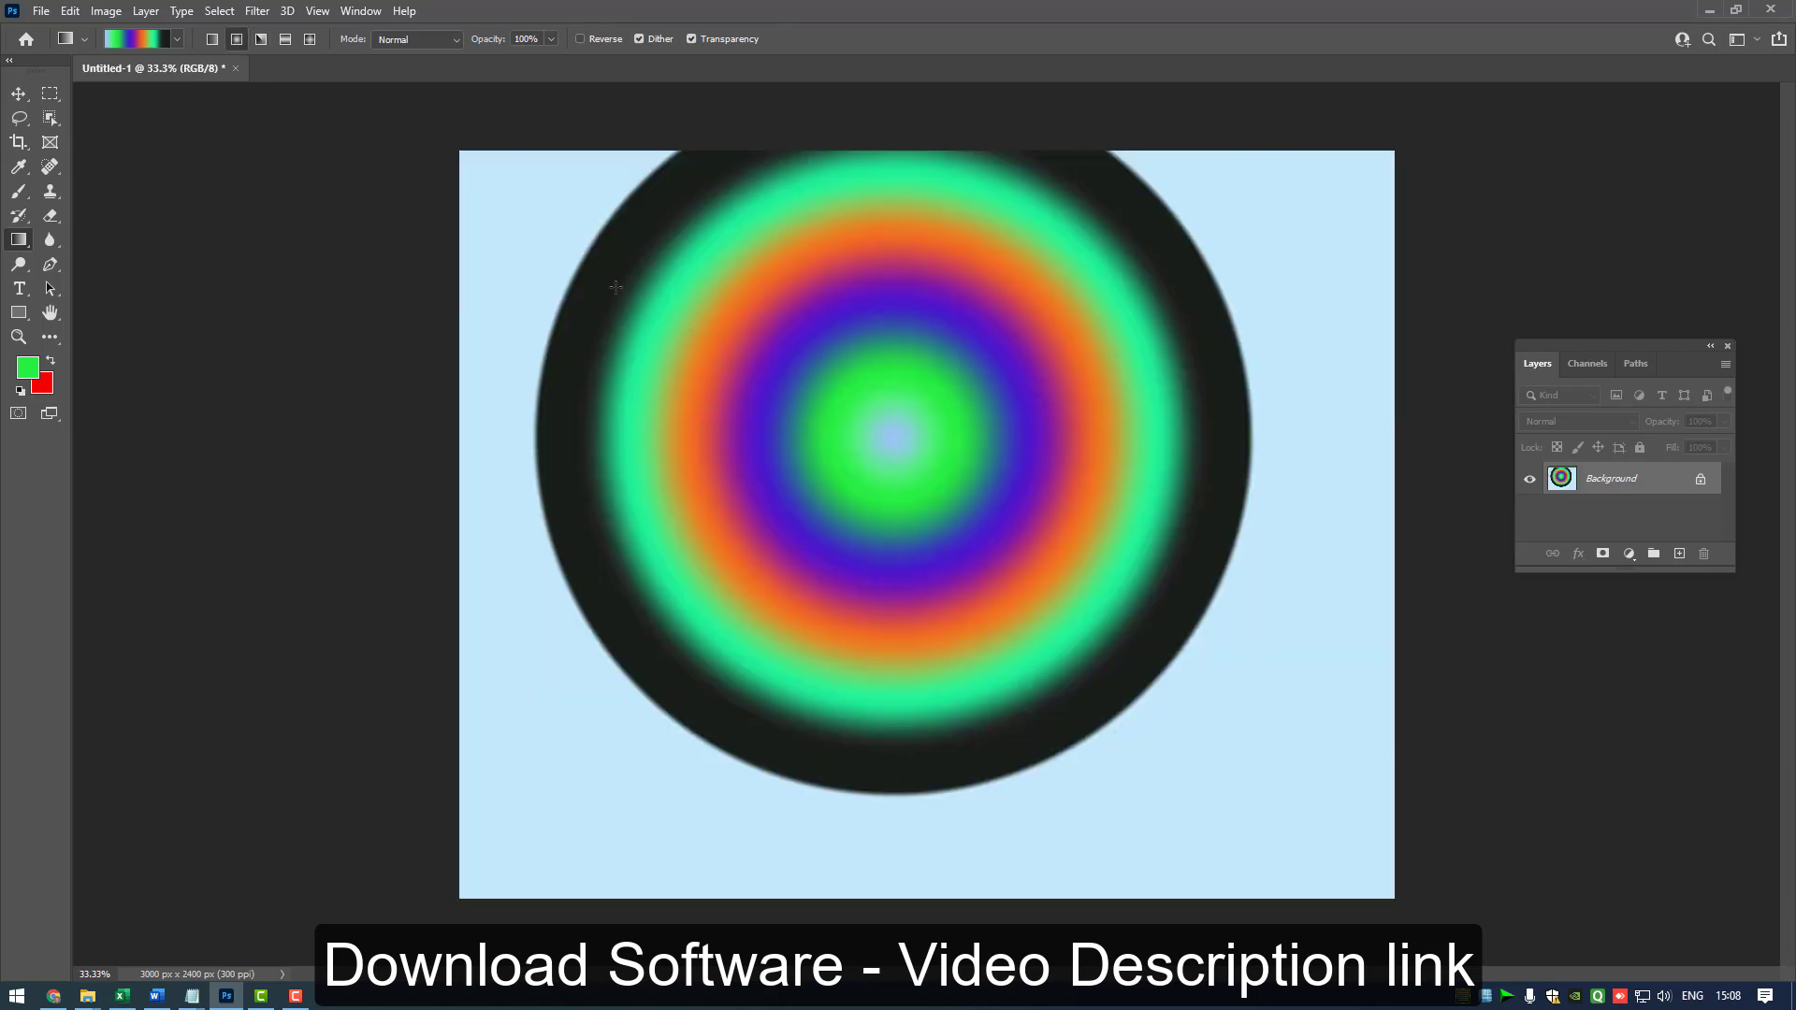
drag(582, 268, 1446, 864)
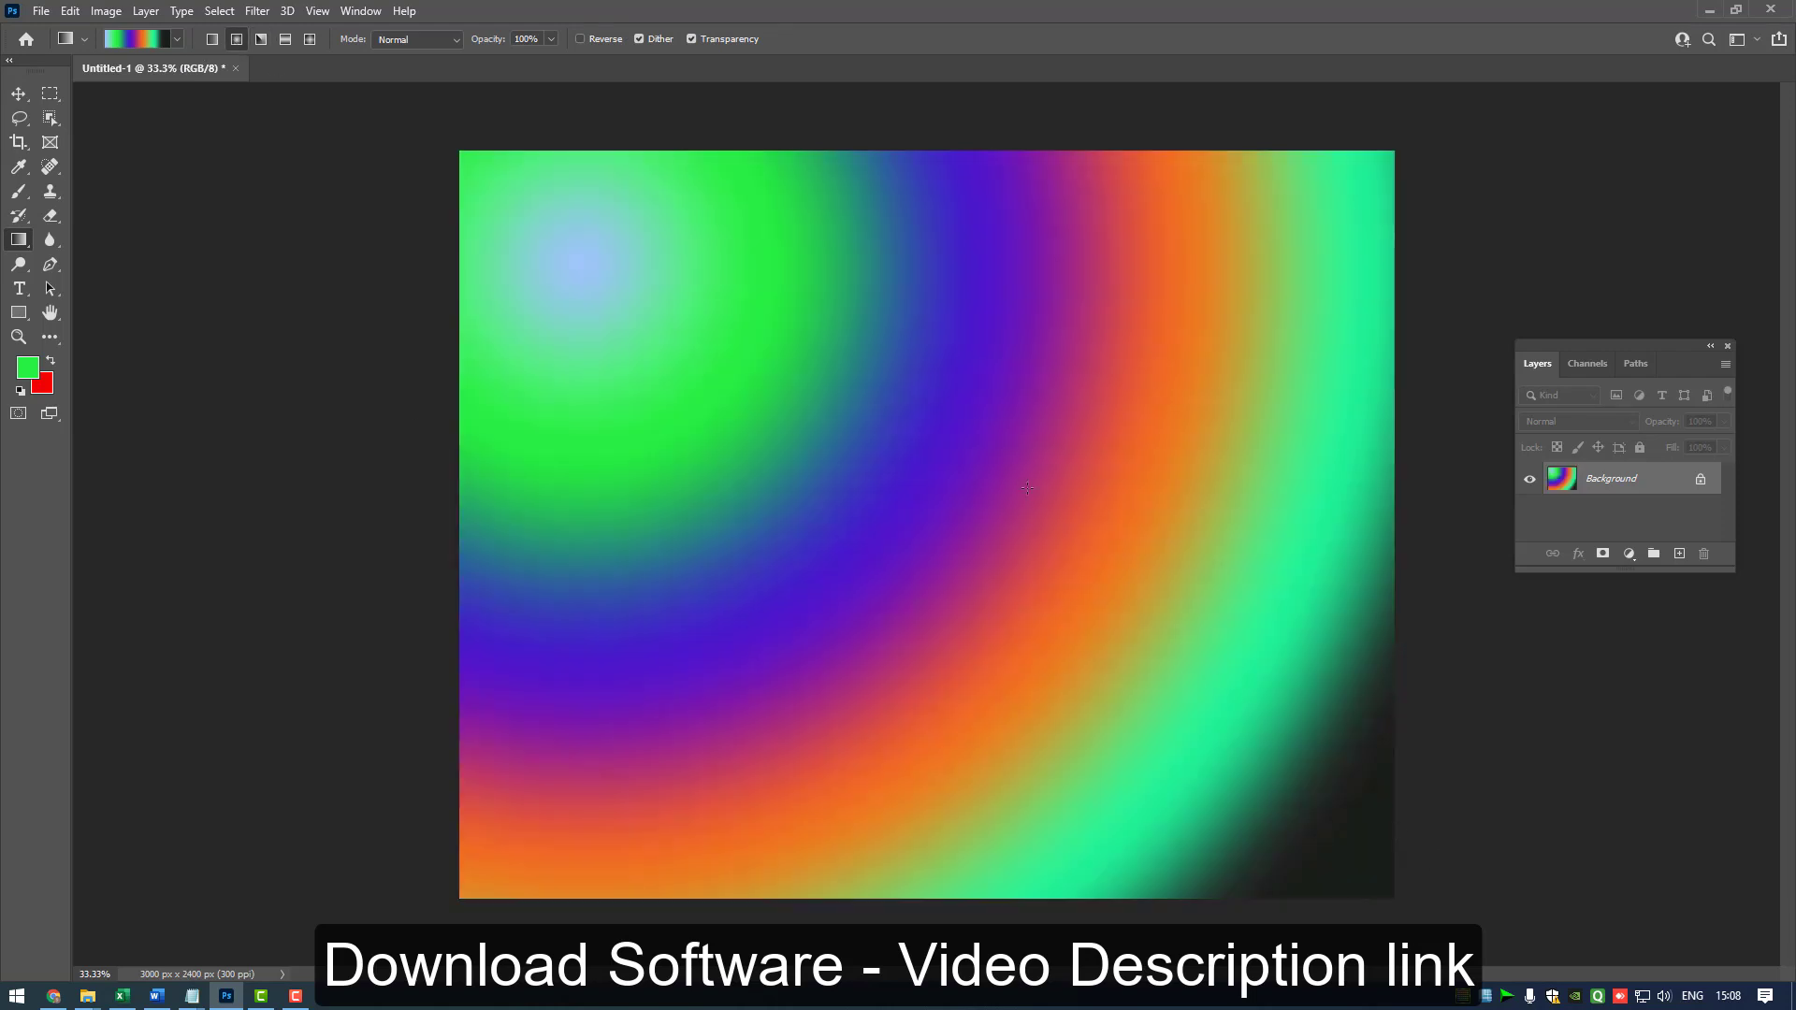
Switch to the reflected style and draw several diagonal gradients toward the canvas's lower right, the last extending well beyond the canvas.
click(285, 41)
drag(741, 361, 1268, 758)
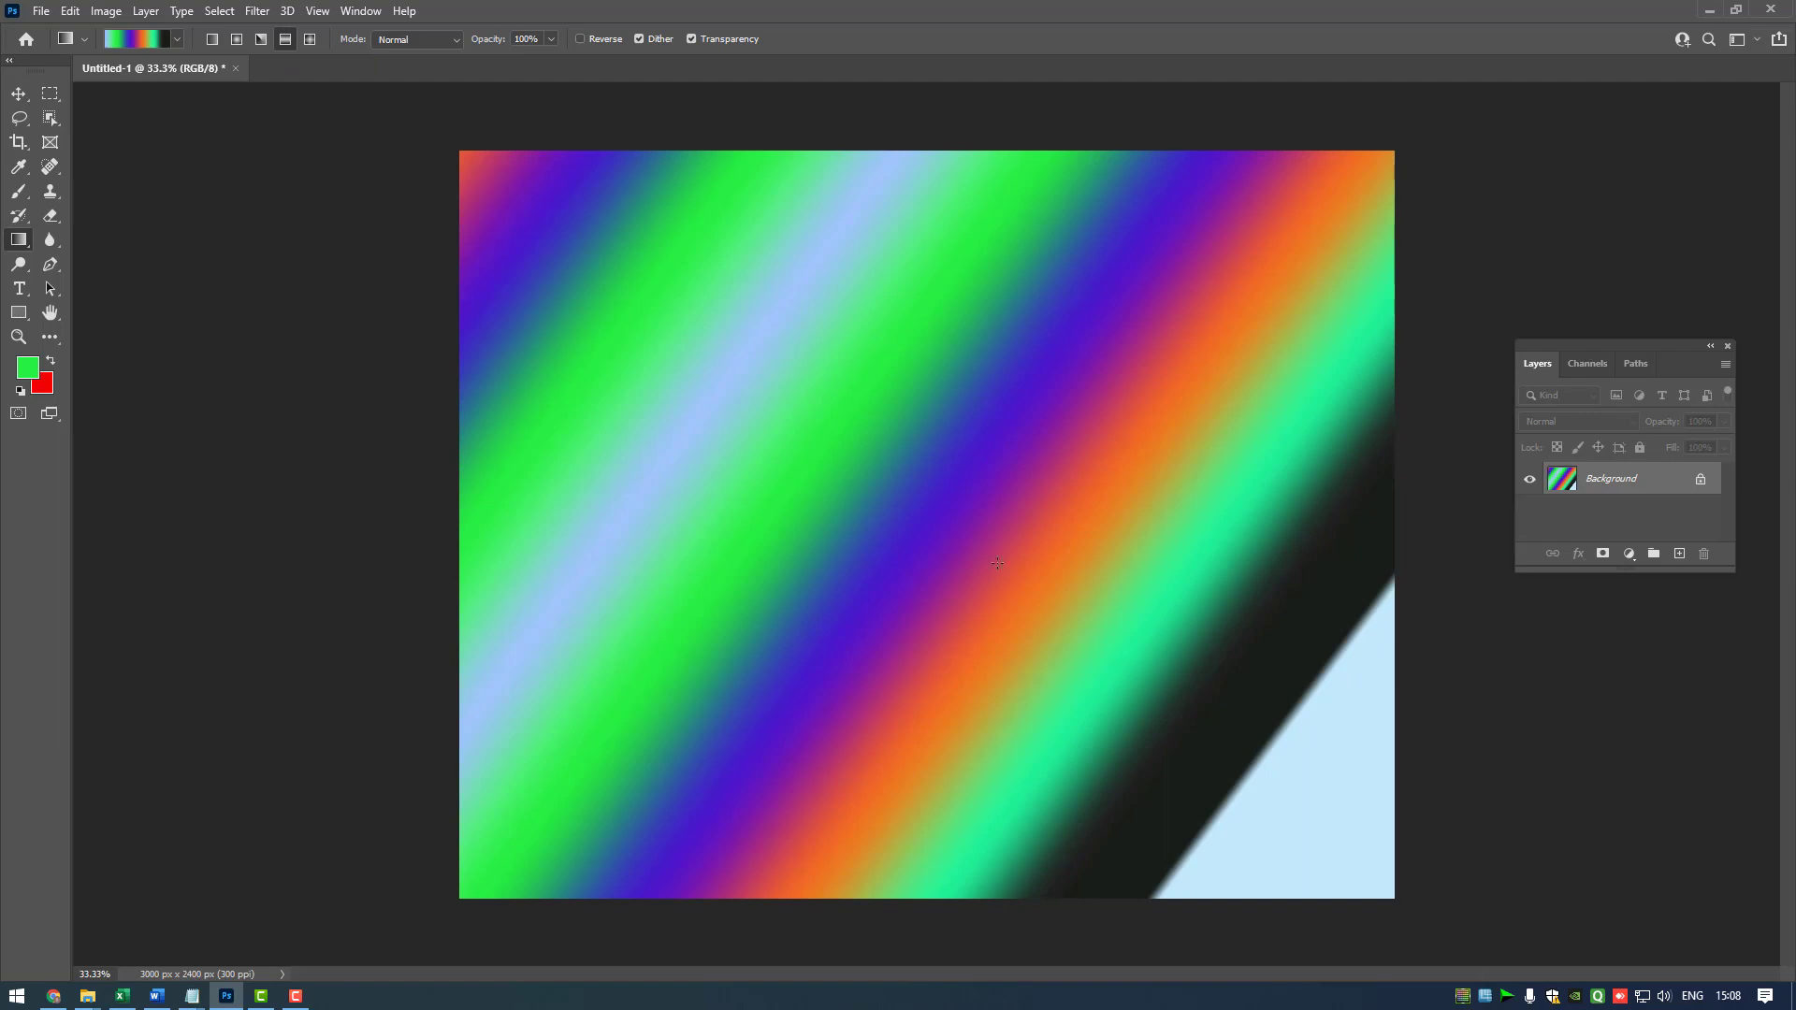
drag(998, 563, 1475, 902)
drag(585, 221, 1365, 813)
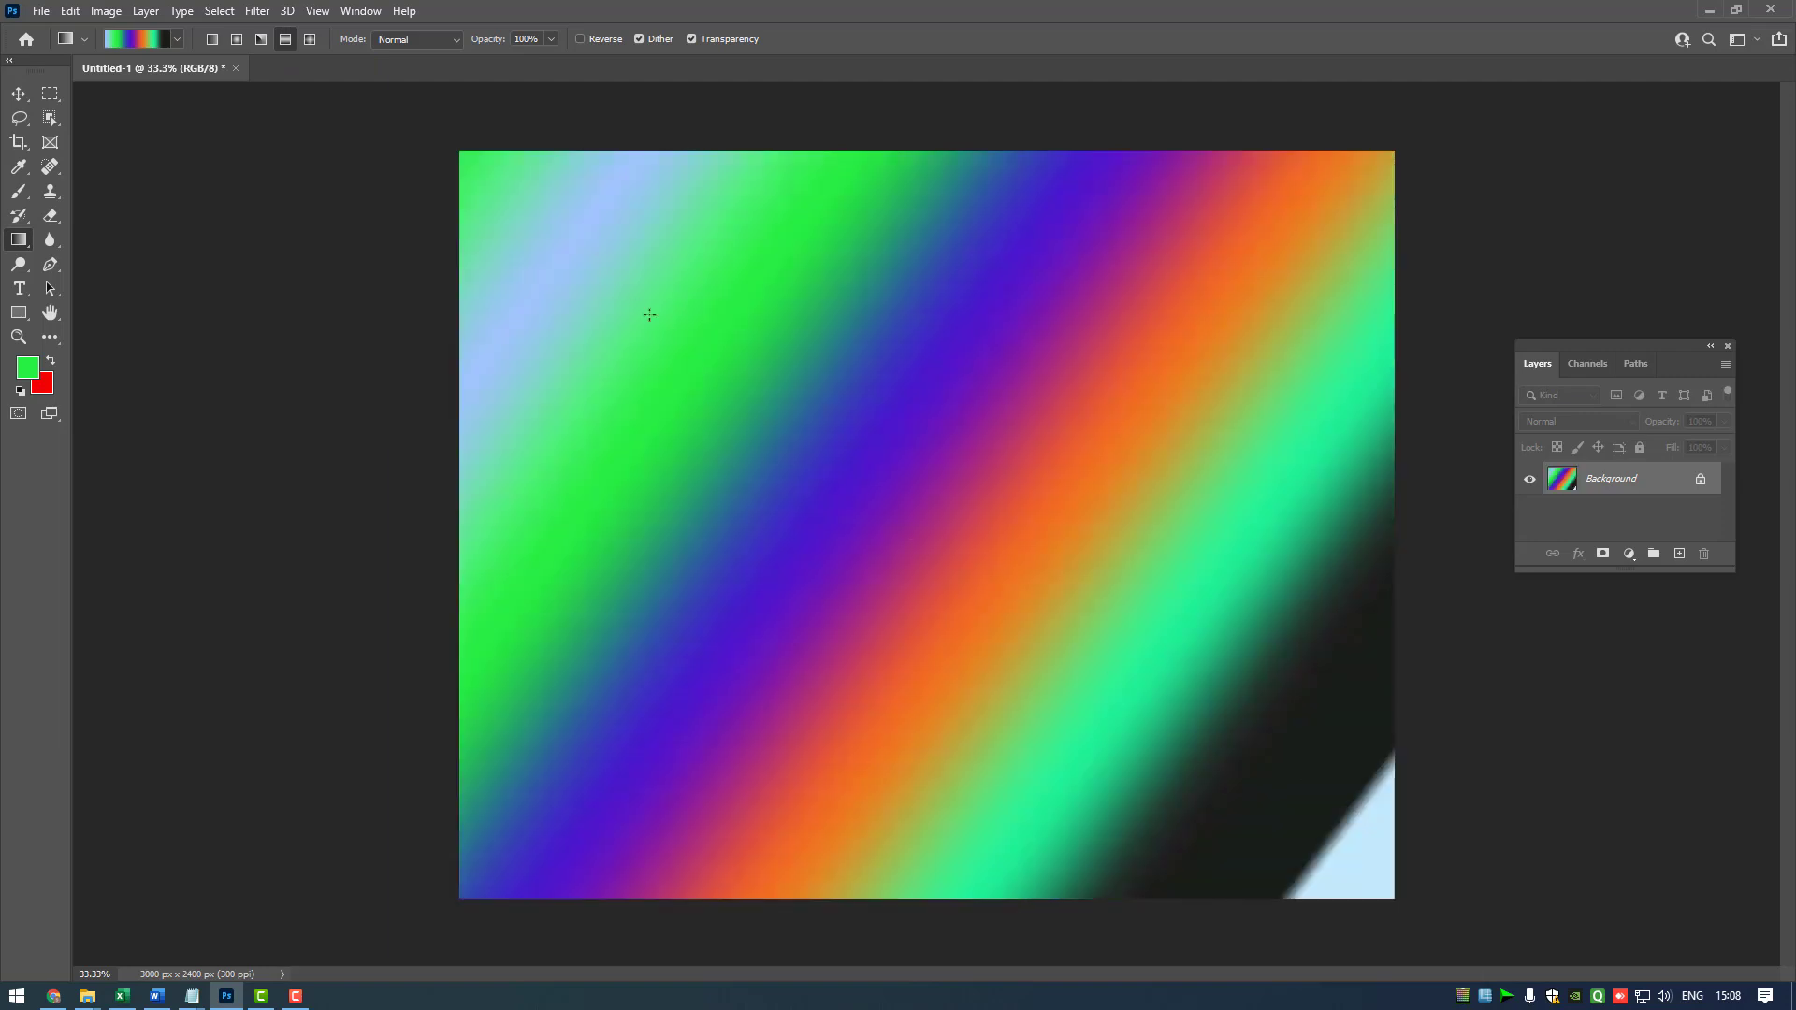
drag(649, 315, 1553, 969)
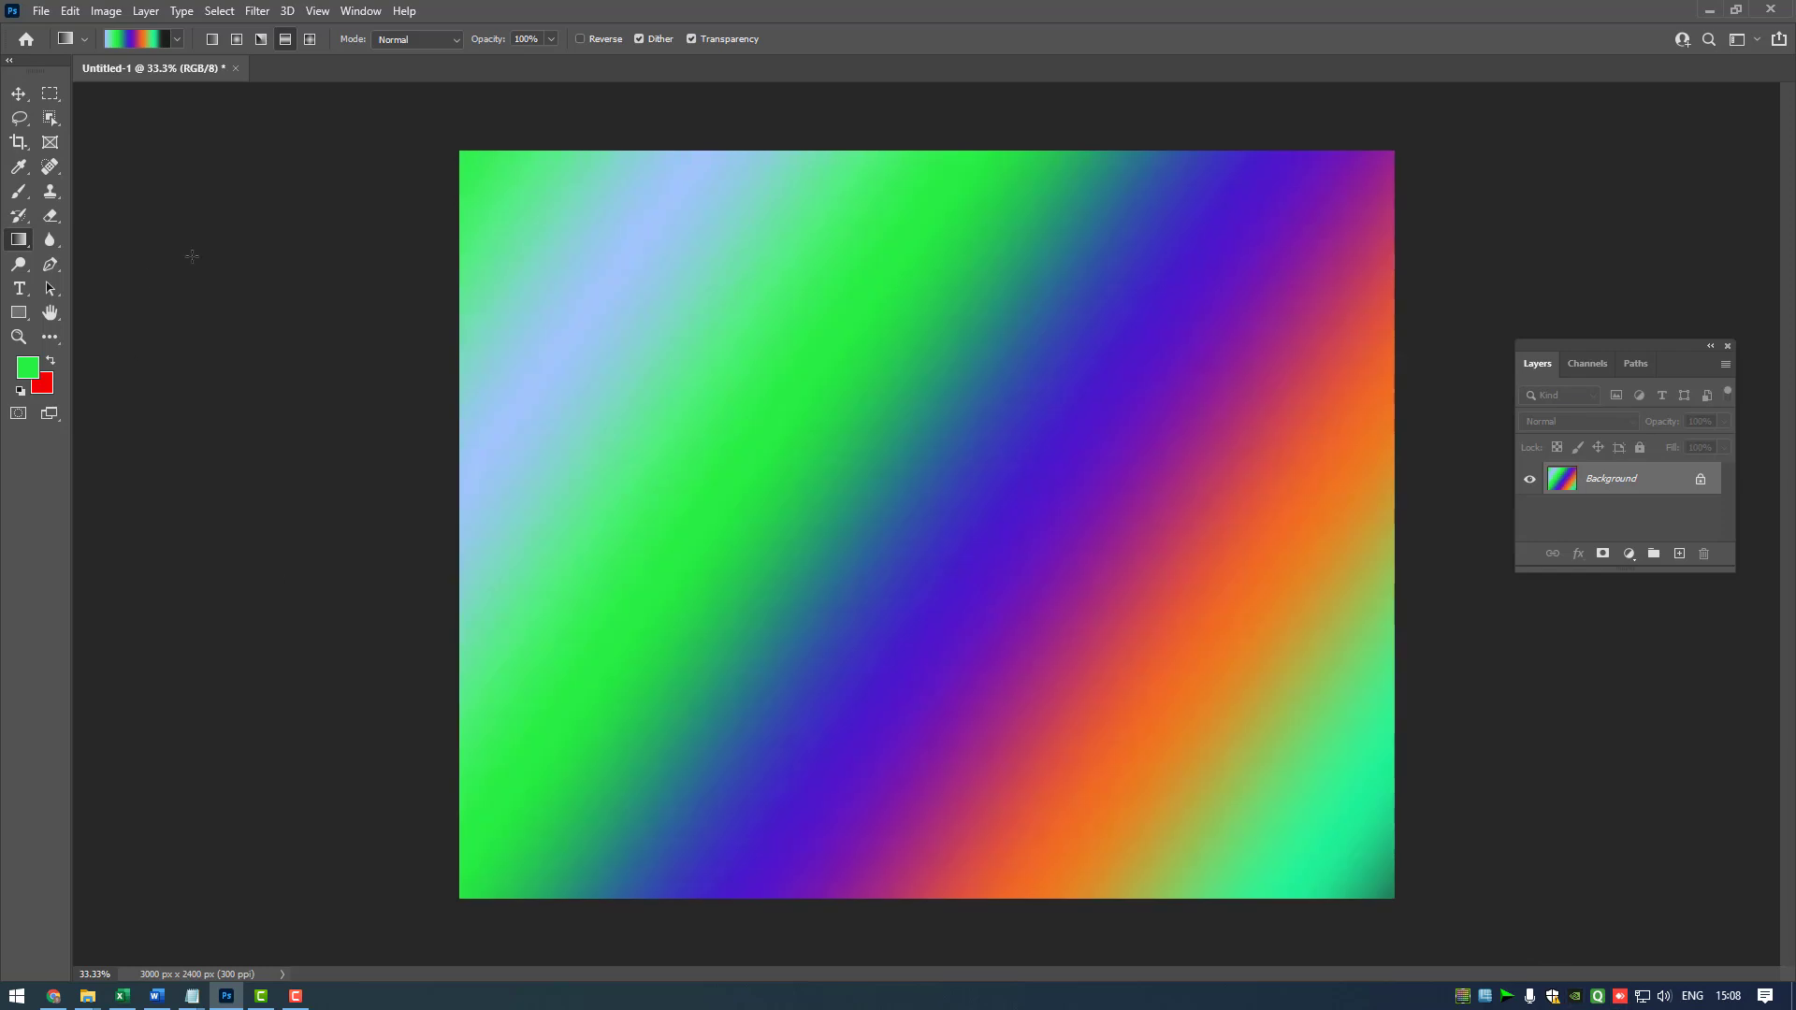
Switch to the diamond style and draw several gradients from the canvas's upper-left area toward its lower right.
click(311, 40)
drag(718, 301, 1265, 780)
drag(722, 349, 1375, 847)
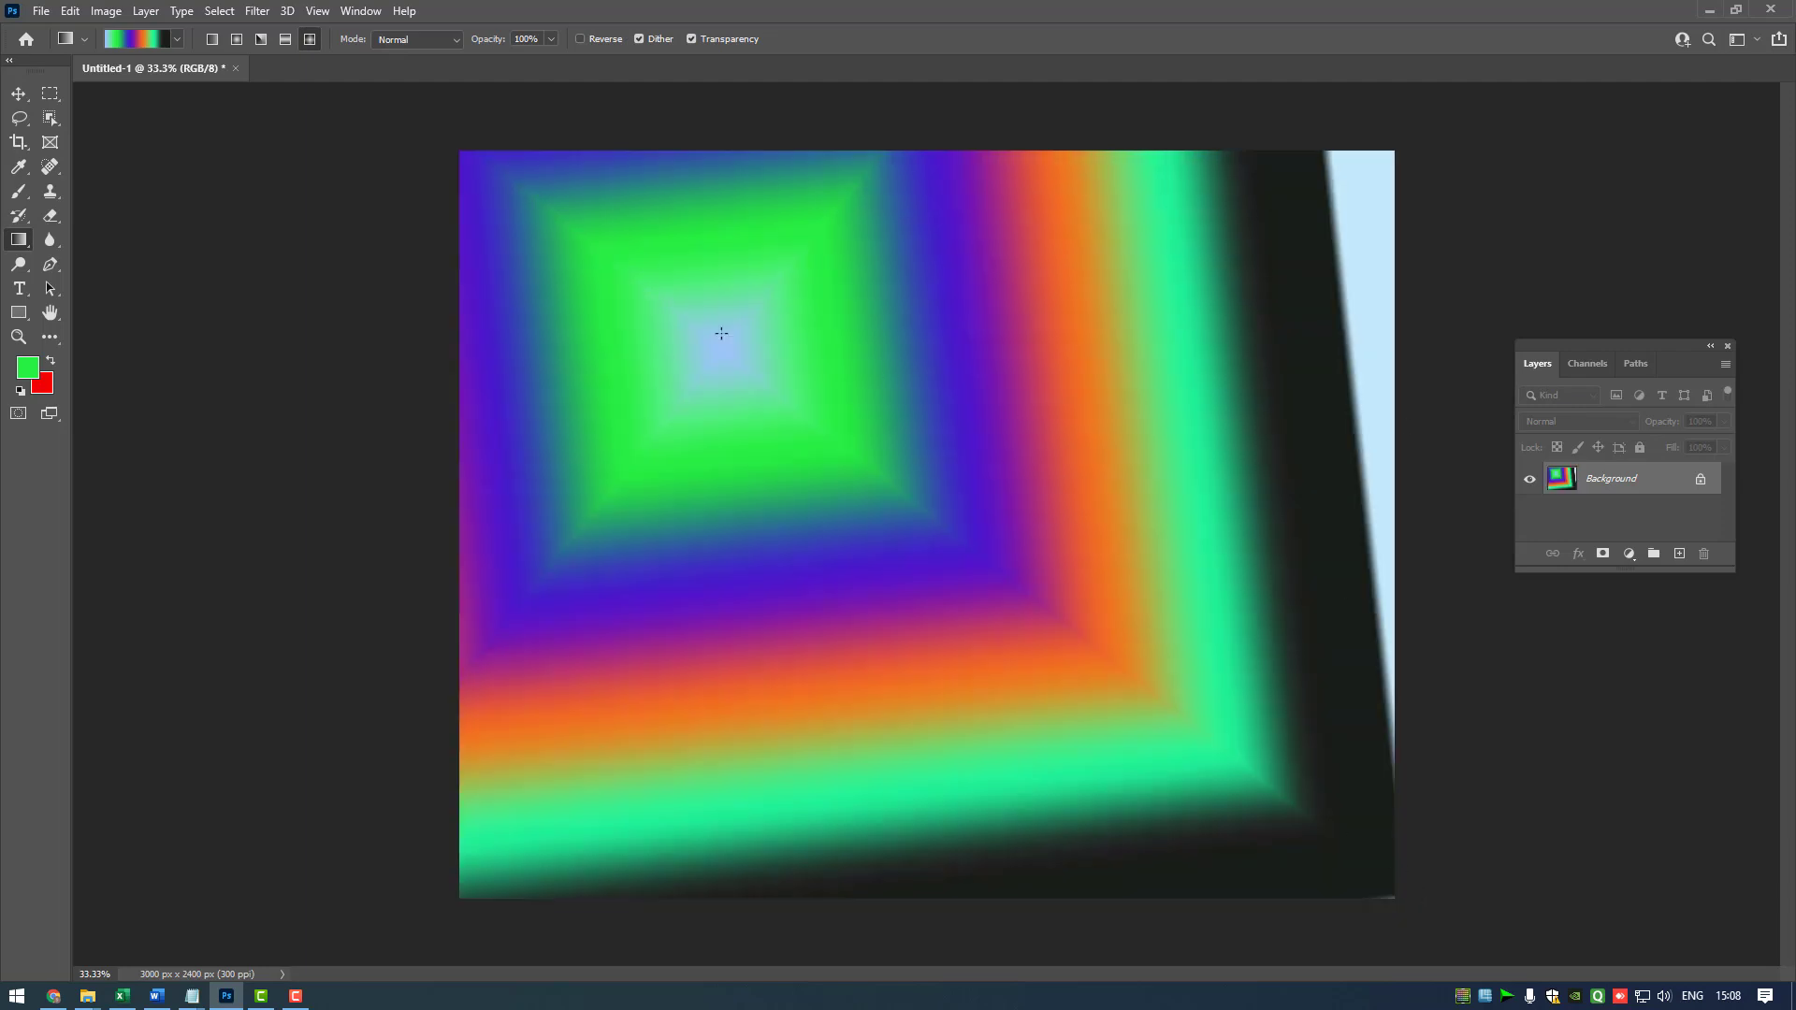
drag(766, 333, 1520, 638)
drag(809, 409, 1432, 914)
Set the gradient opacity to 43% and draw several large overlapping diamond gradients toward the canvas's lower right.
click(551, 39)
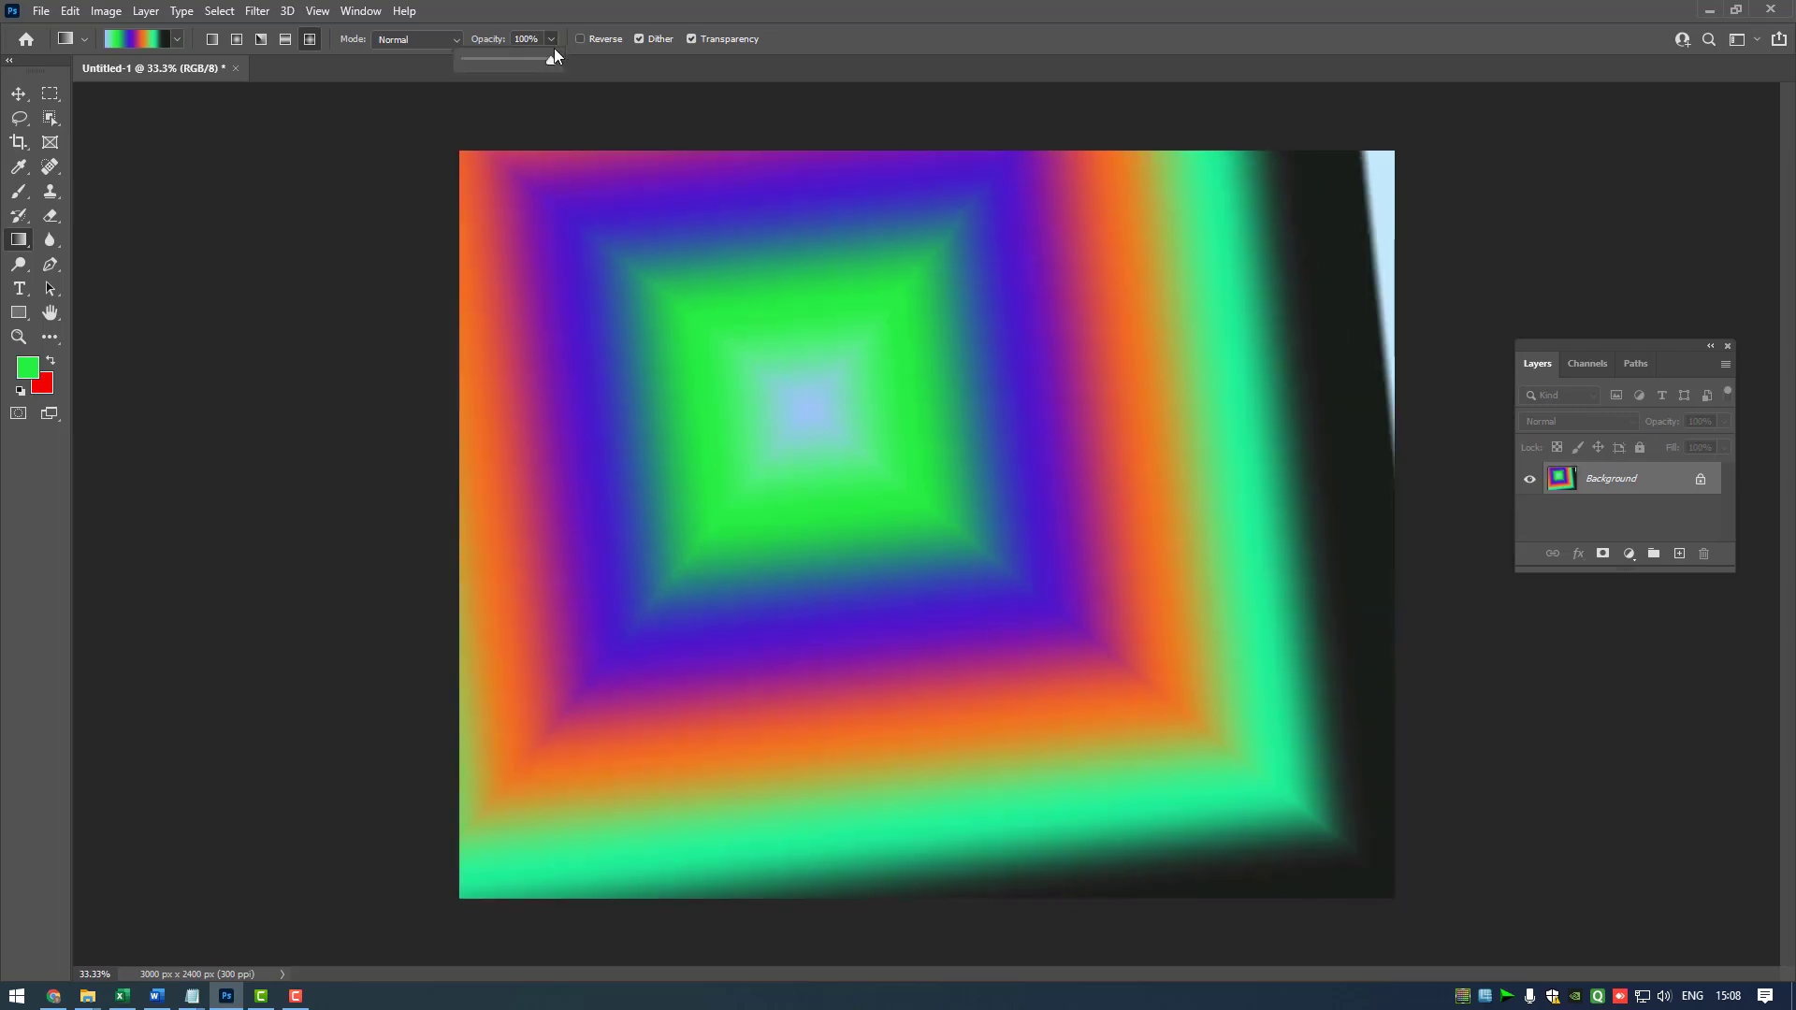
drag(523, 71, 501, 63)
mouse_move(602, 222)
mouse_down()
mouse_move(1005, 580)
mouse_move(1452, 889)
mouse_move(1084, 551)
mouse_up()
drag(921, 335, 1773, 907)
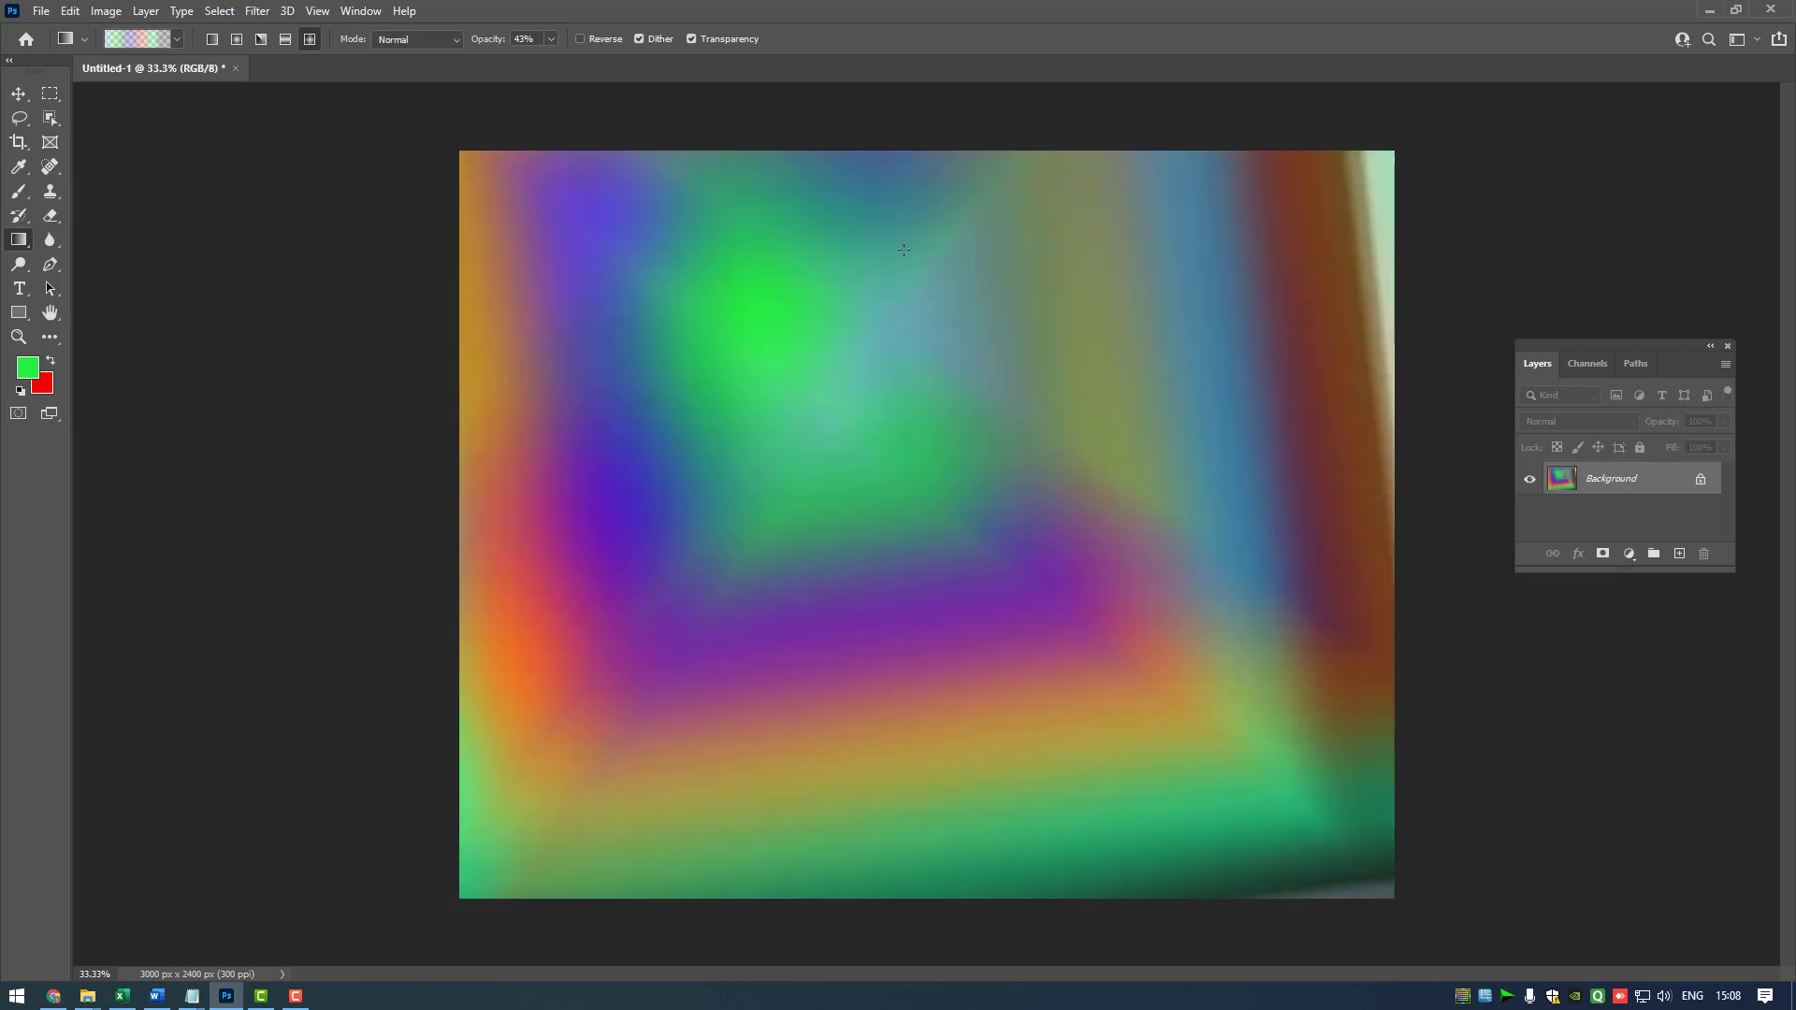
drag(914, 204, 1782, 661)
drag(839, 430, 1609, 968)
drag(482, 161, 1679, 965)
Draw many small diamond gradients scattered across the canvas, finishing with large overlapping ones from its right half toward the lower left.
drag(1031, 513, 1032, 514)
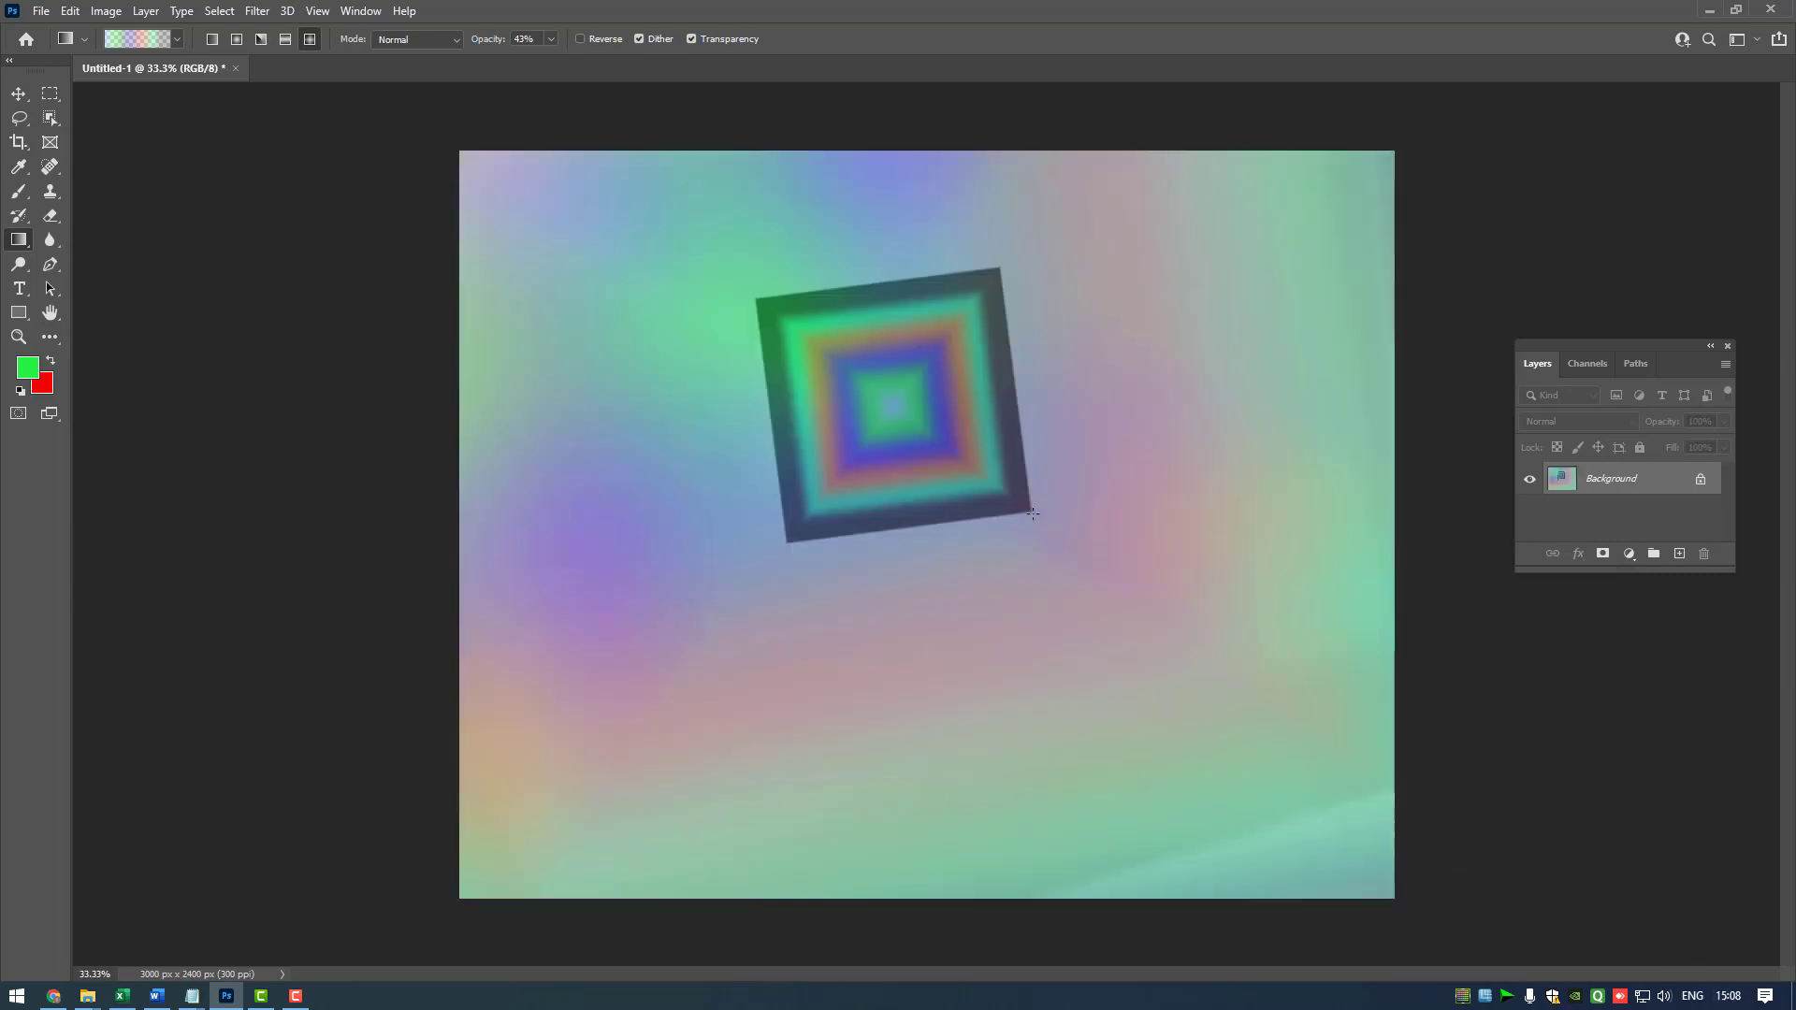
drag(1128, 480, 1033, 567)
drag(1268, 626, 1121, 674)
drag(842, 599, 765, 591)
drag(599, 432, 536, 320)
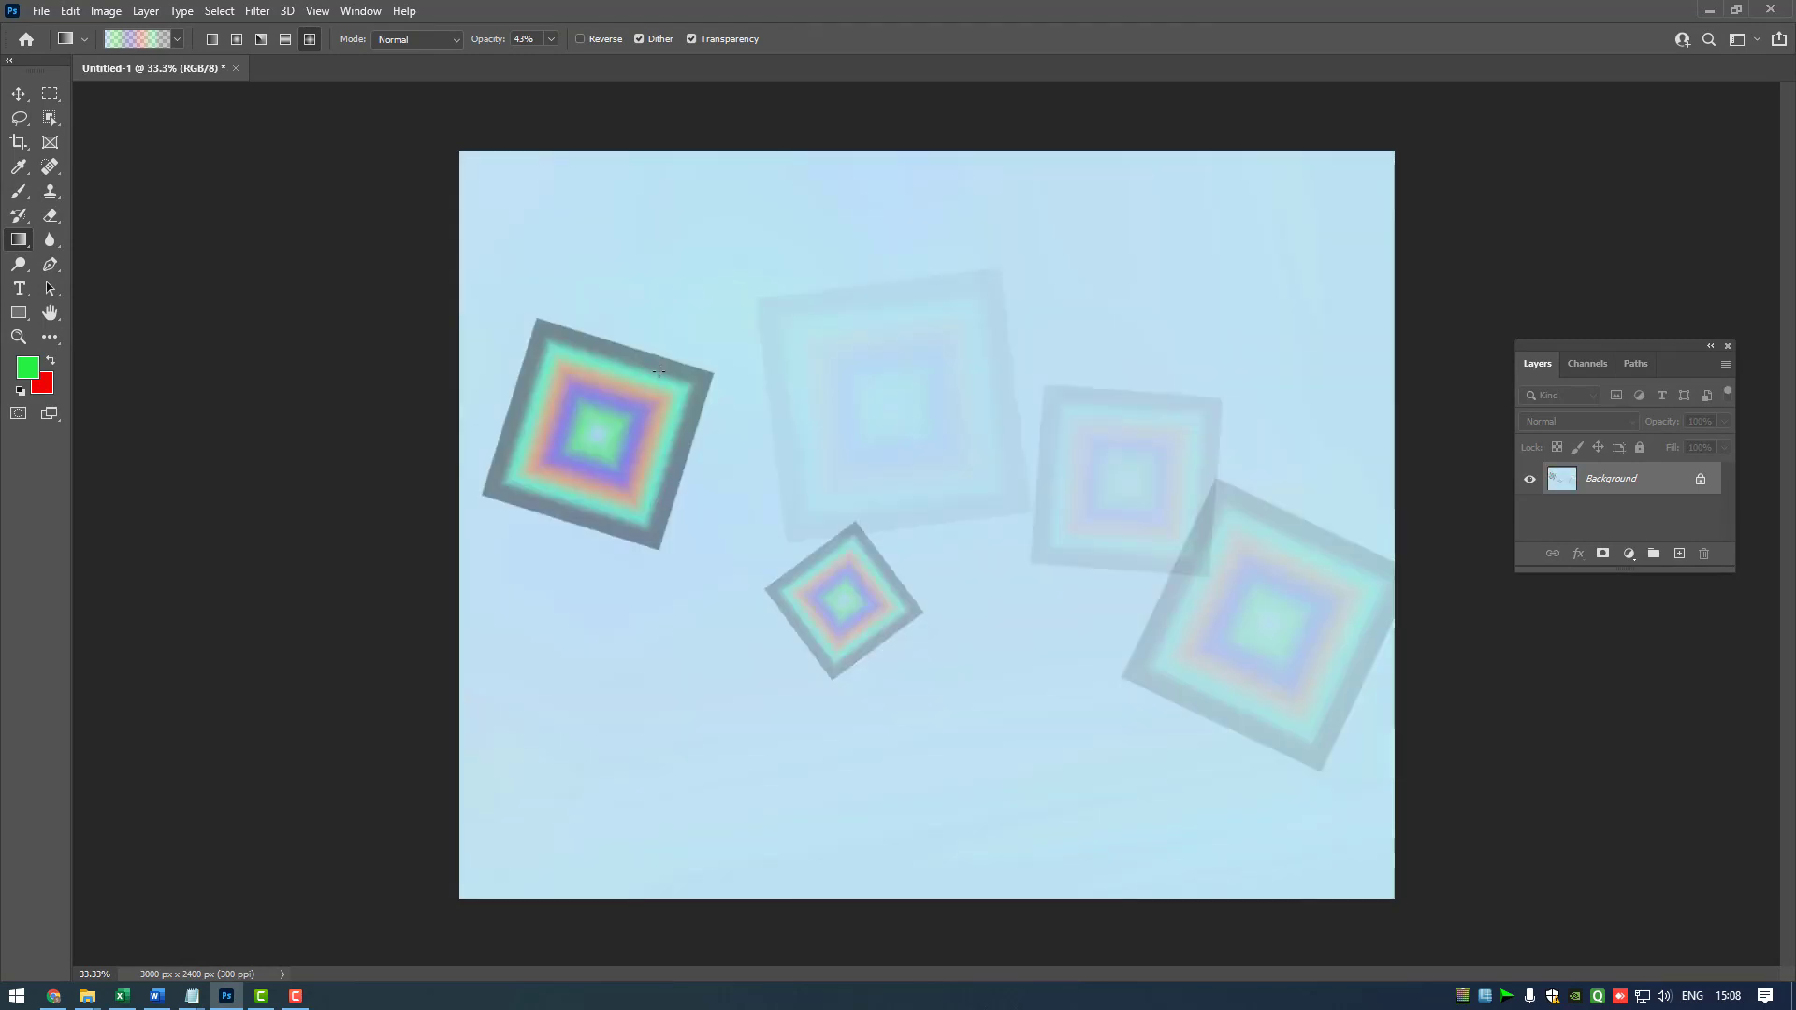
drag(662, 364, 618, 274)
drag(686, 572, 672, 664)
drag(918, 688, 834, 748)
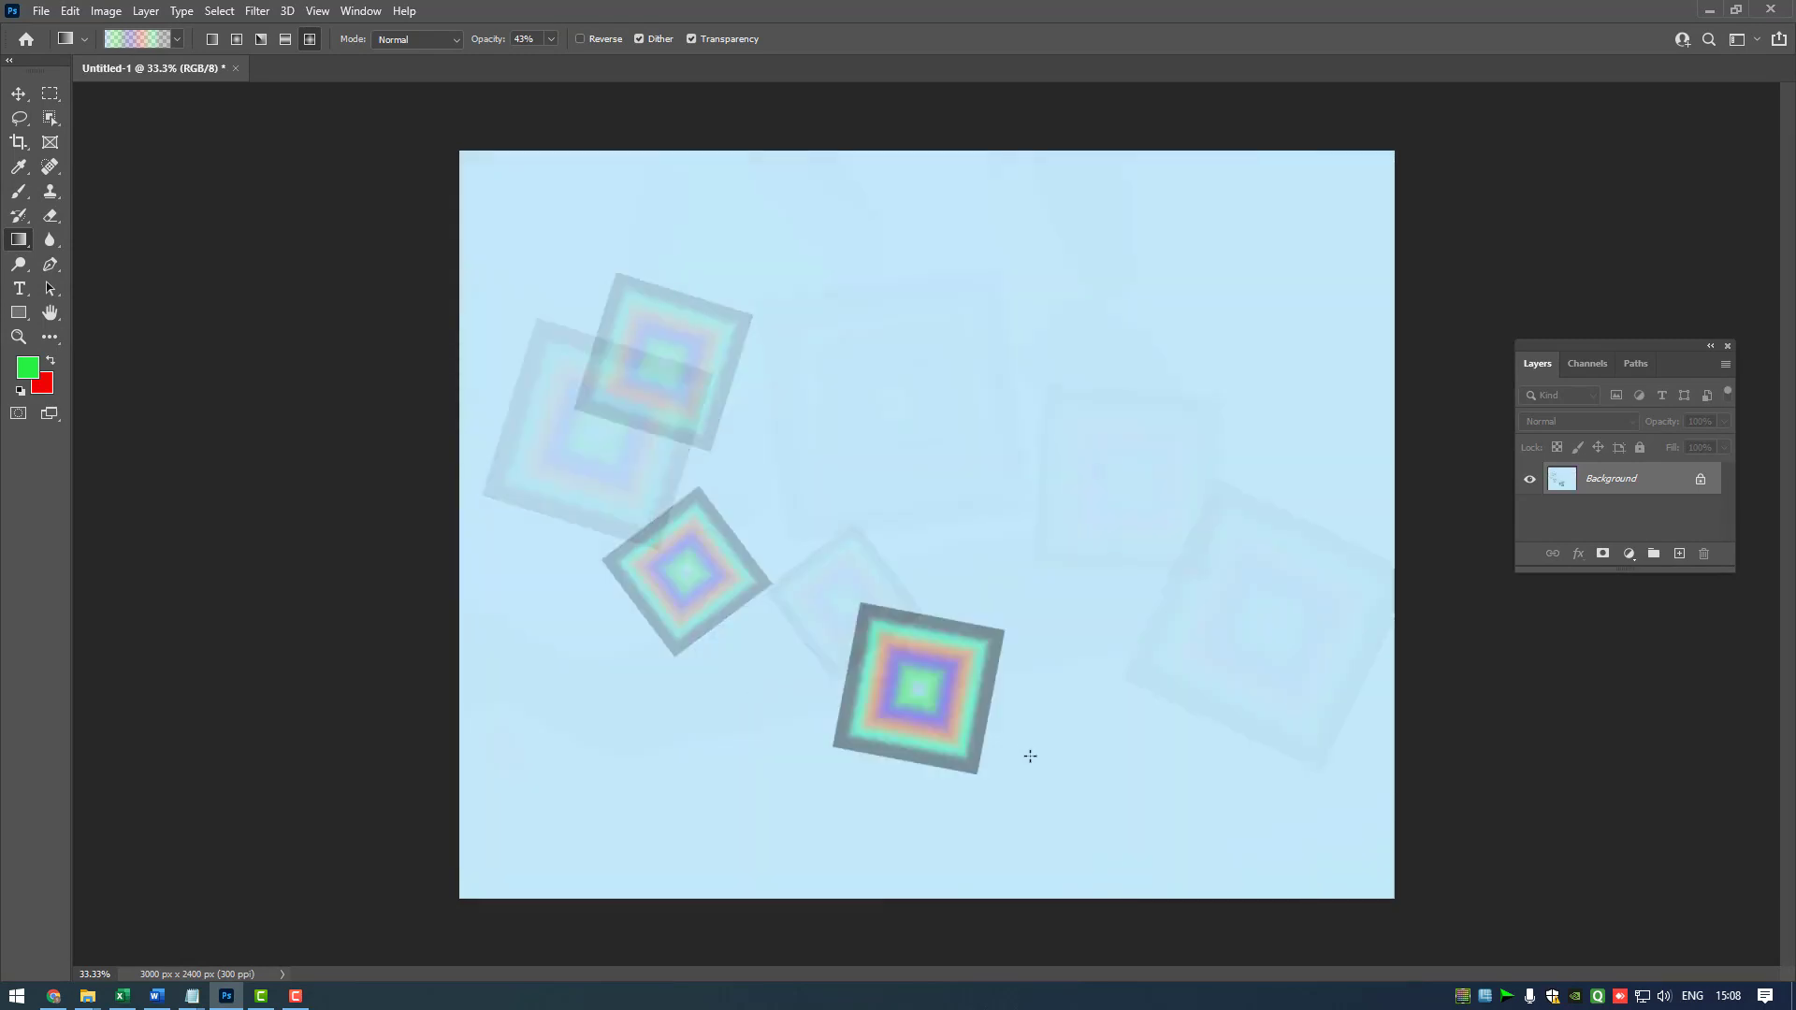
drag(1031, 756, 947, 835)
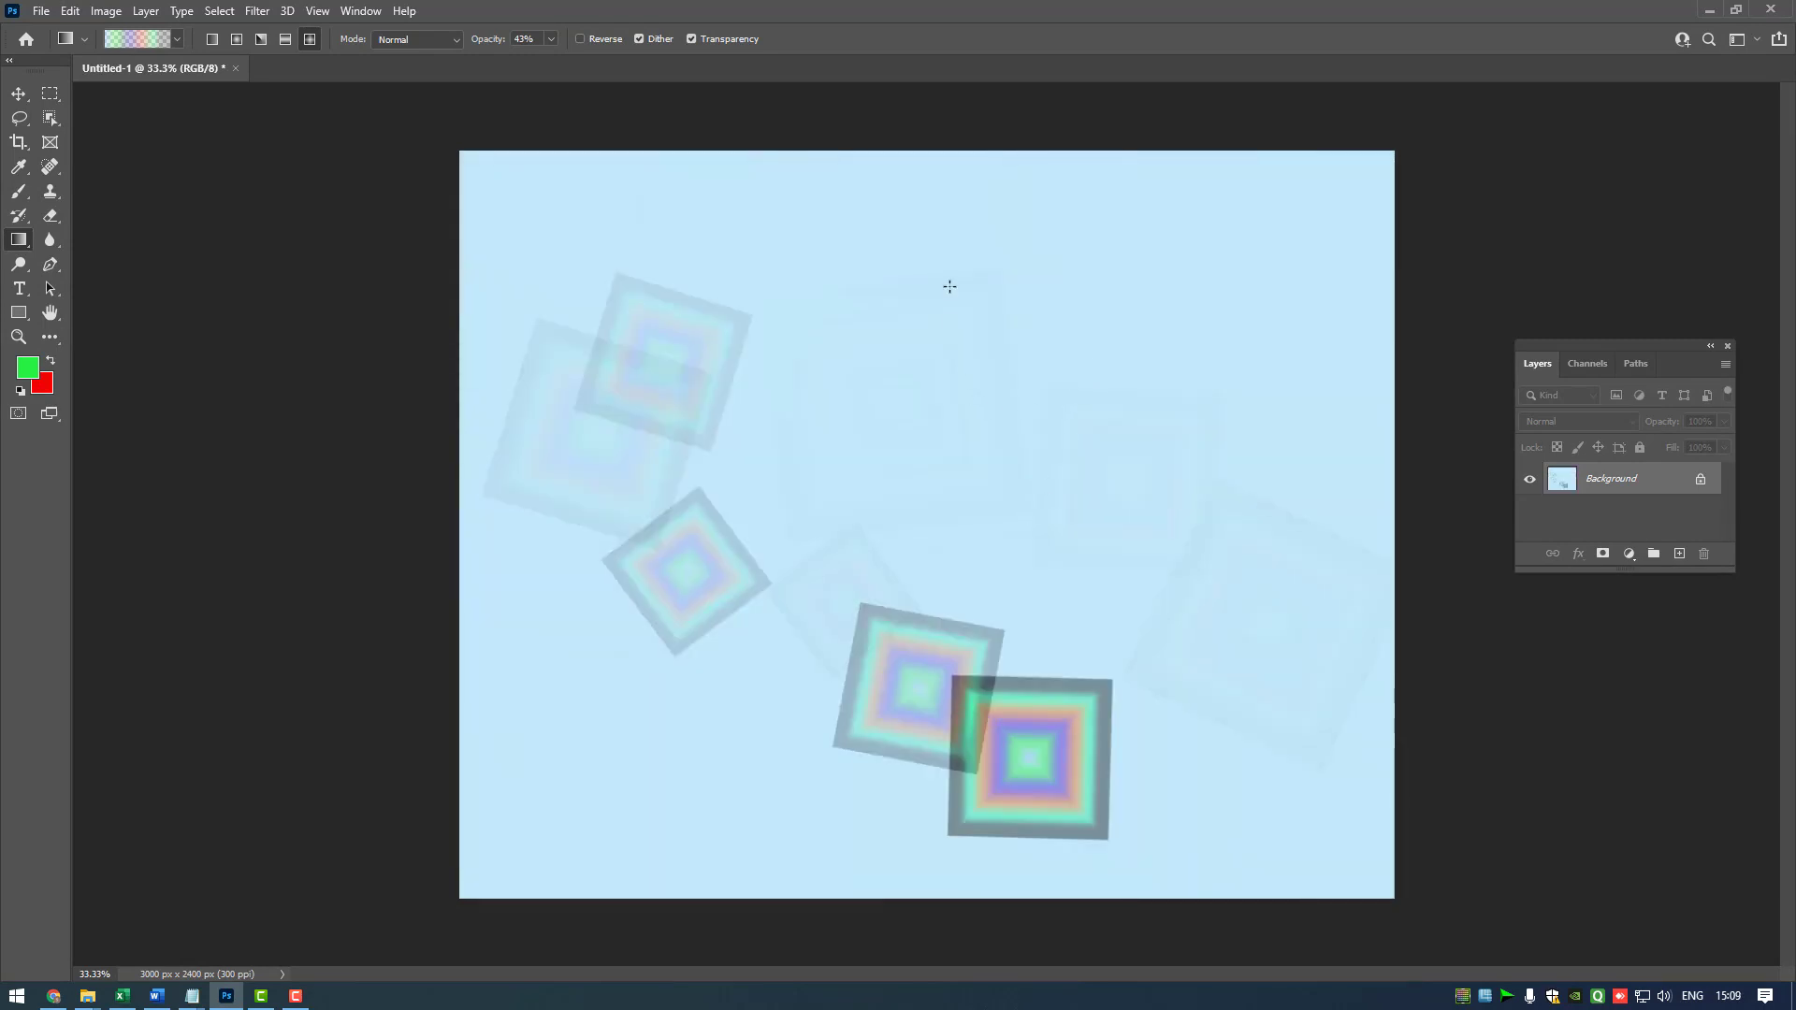
drag(950, 287, 1103, 377)
drag(1187, 268, 1235, 379)
mouse_move(1139, 430)
mouse_down()
mouse_move(951, 517)
mouse_move(1002, 626)
mouse_move(545, 768)
mouse_up()
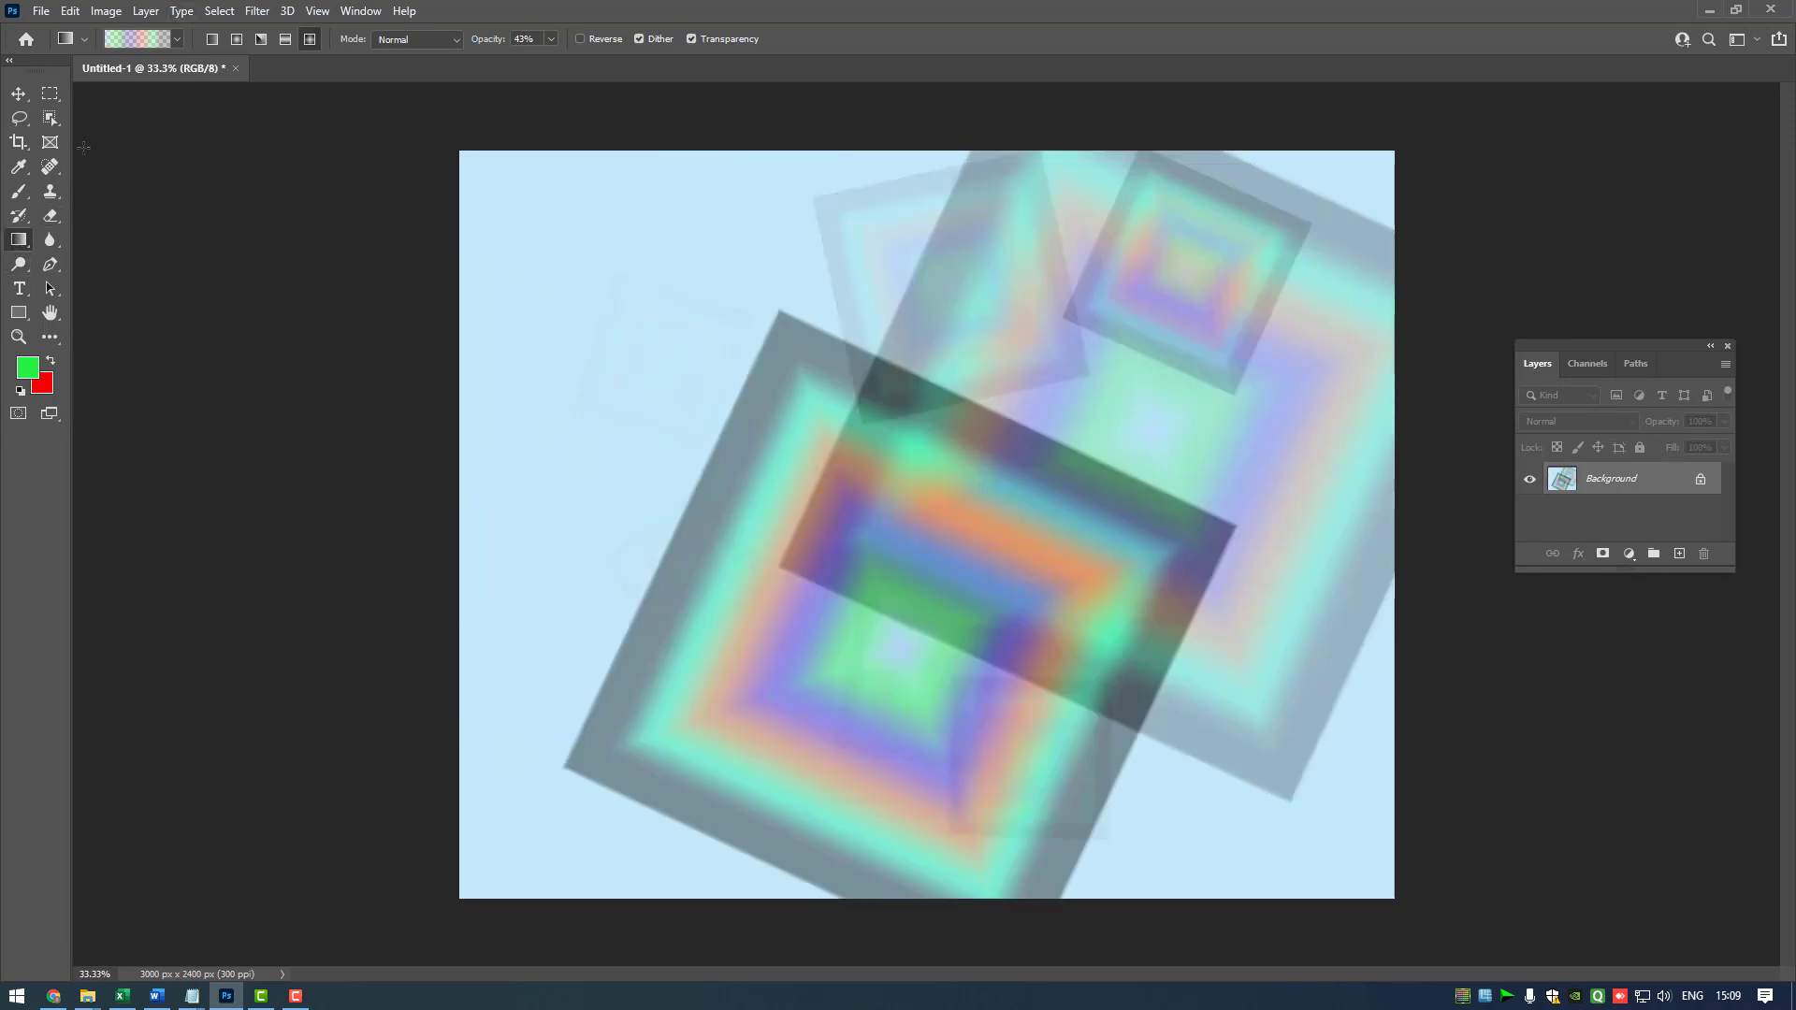
Choose the salmon-to-crimson preset from the Oranges gradient group and draw a diamond gradient from the canvas's upper left toward its lower right.
click(176, 42)
scroll(159, 131, down, 6)
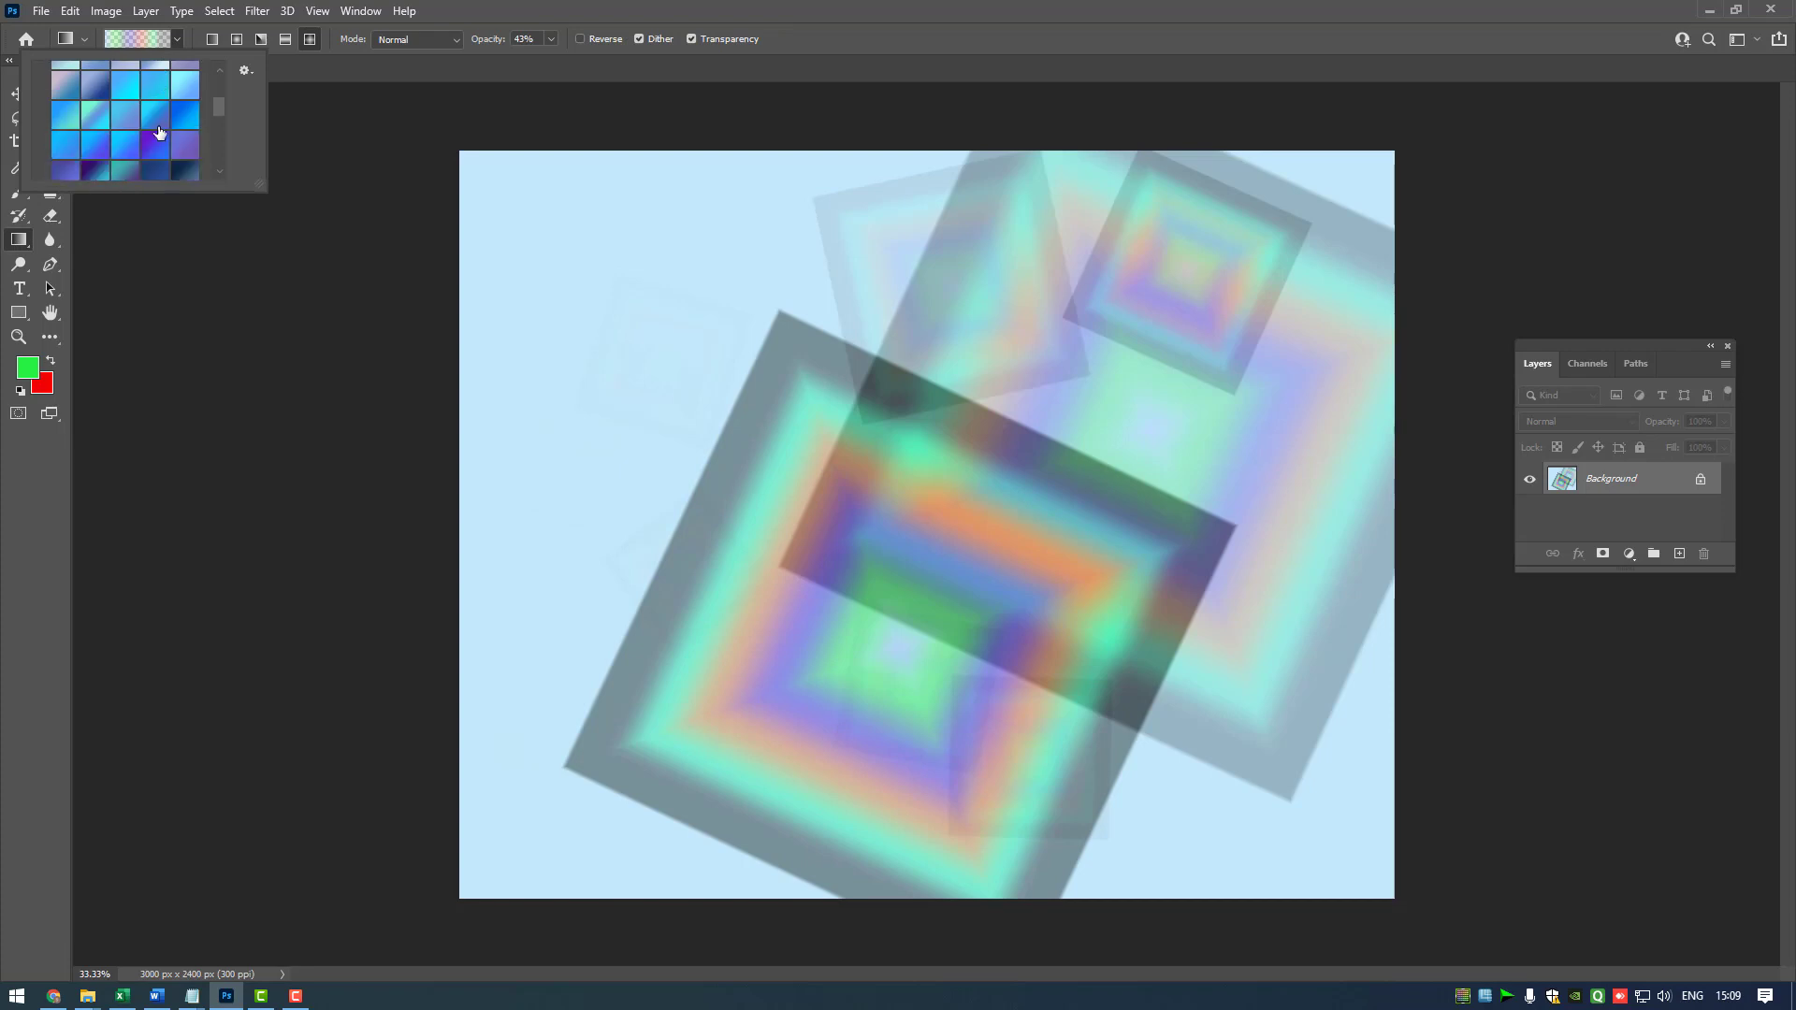
scroll(159, 131, down, 2)
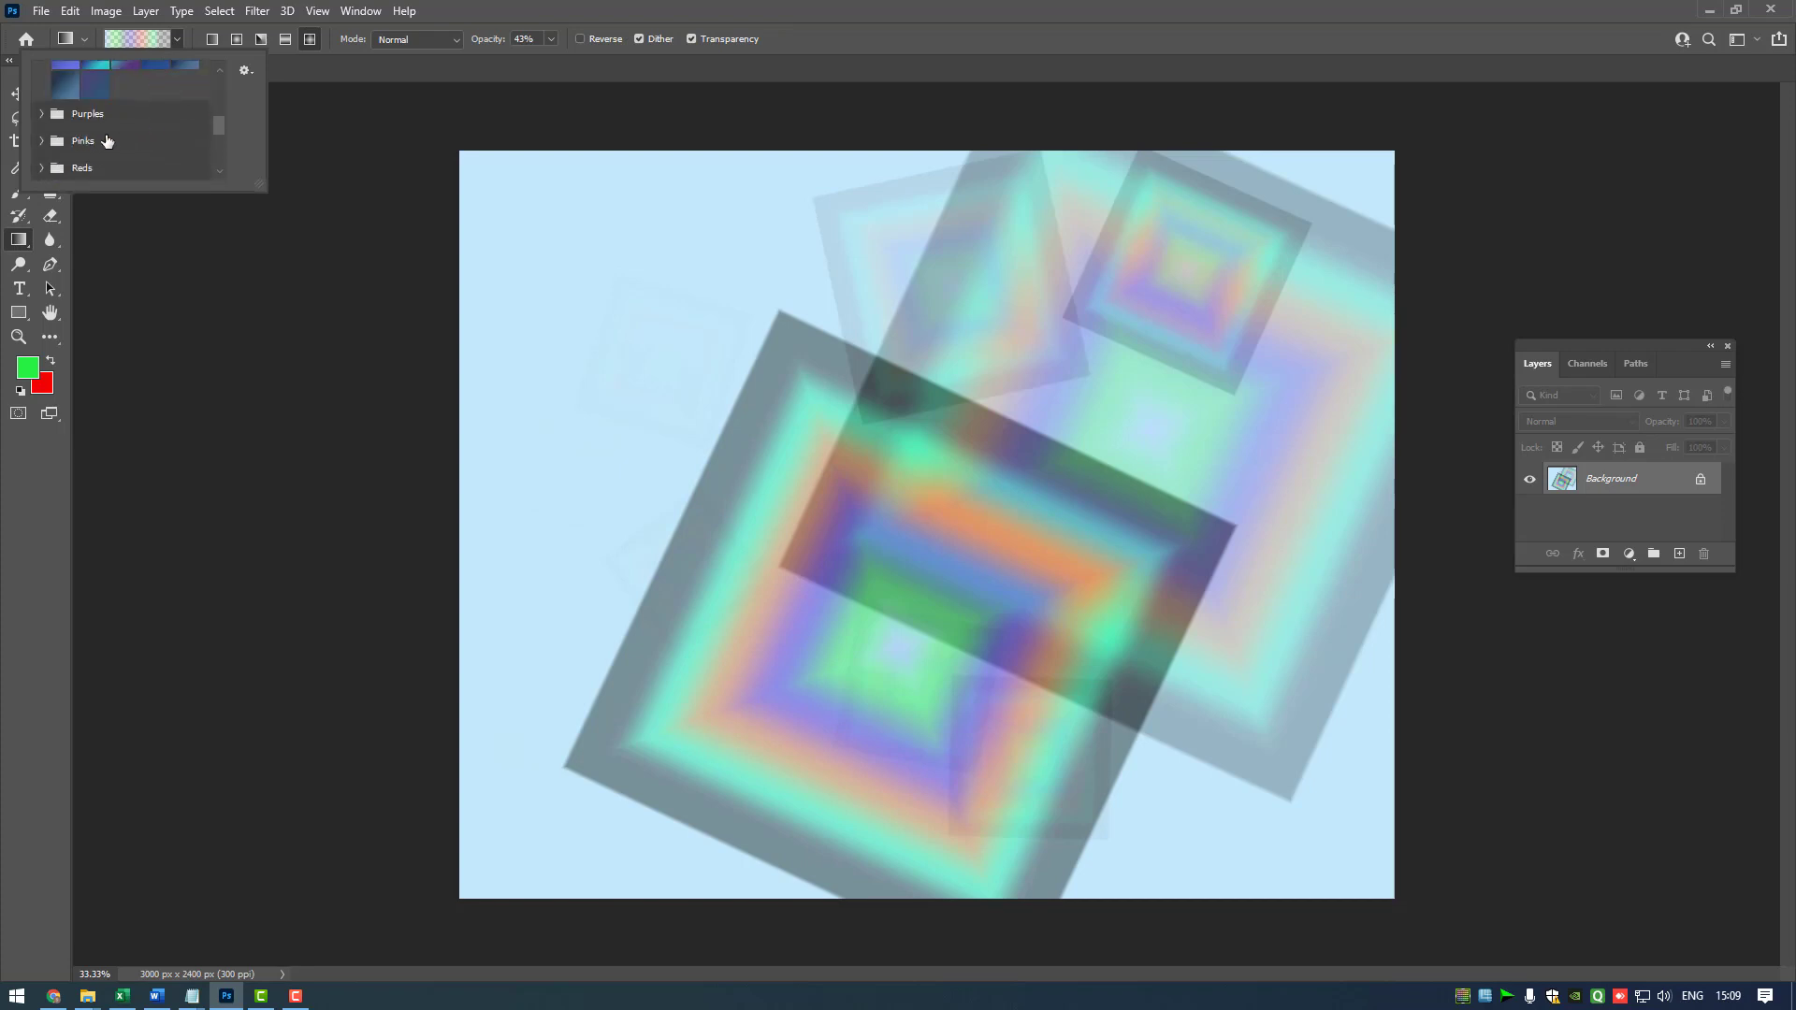
click(43, 115)
scroll(103, 121, down, 3)
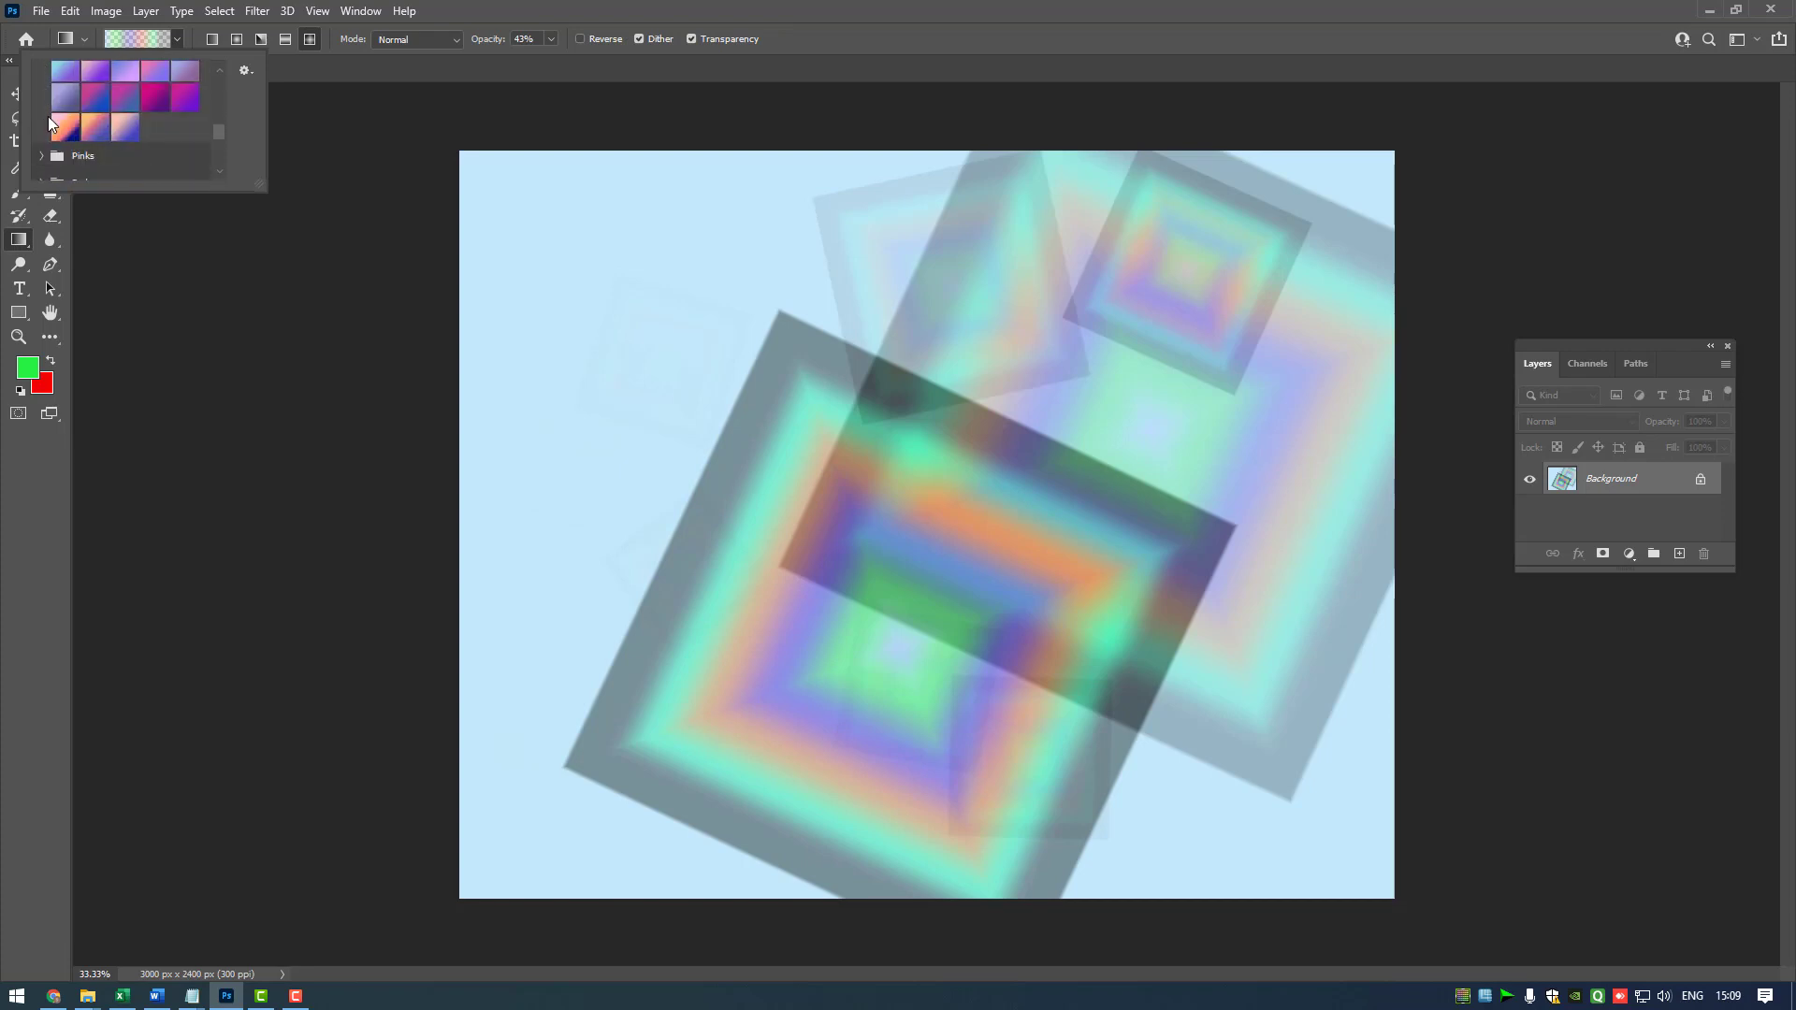
scroll(112, 127, down, 3)
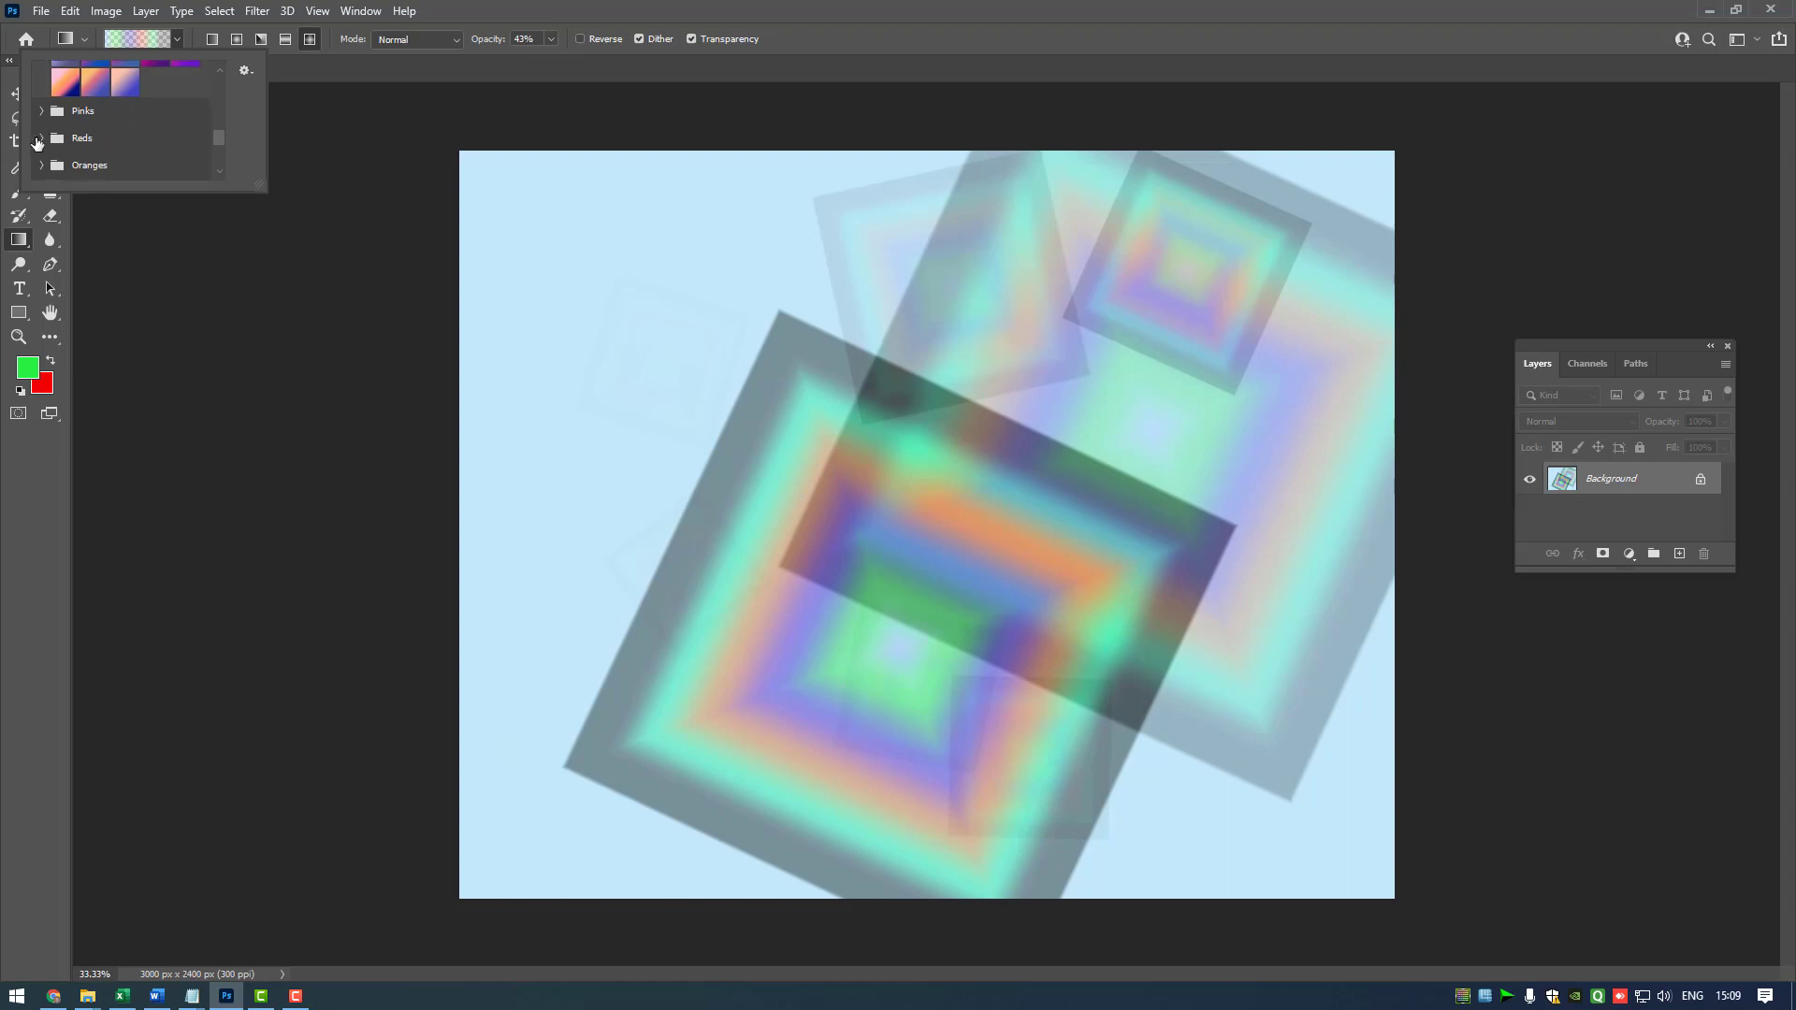
scroll(97, 145, down, 1)
click(41, 121)
scroll(114, 145, down, 1)
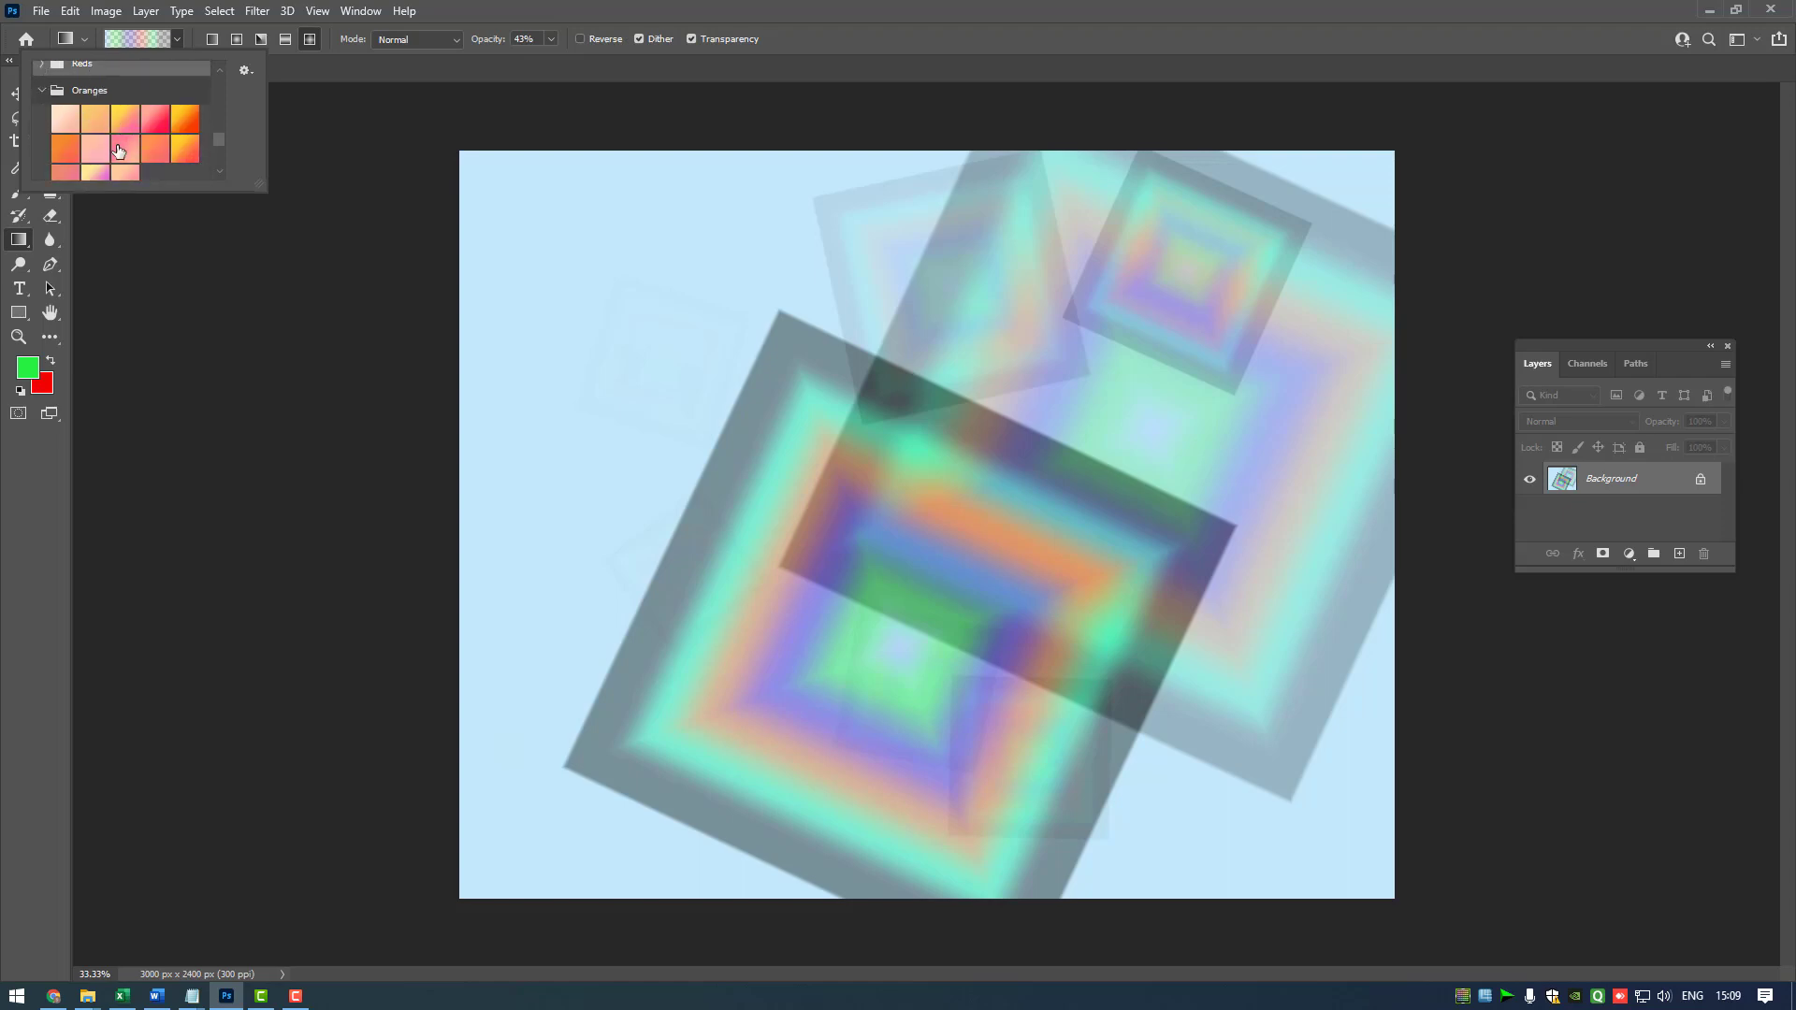
click(153, 133)
click(730, 325)
drag(662, 272, 1314, 781)
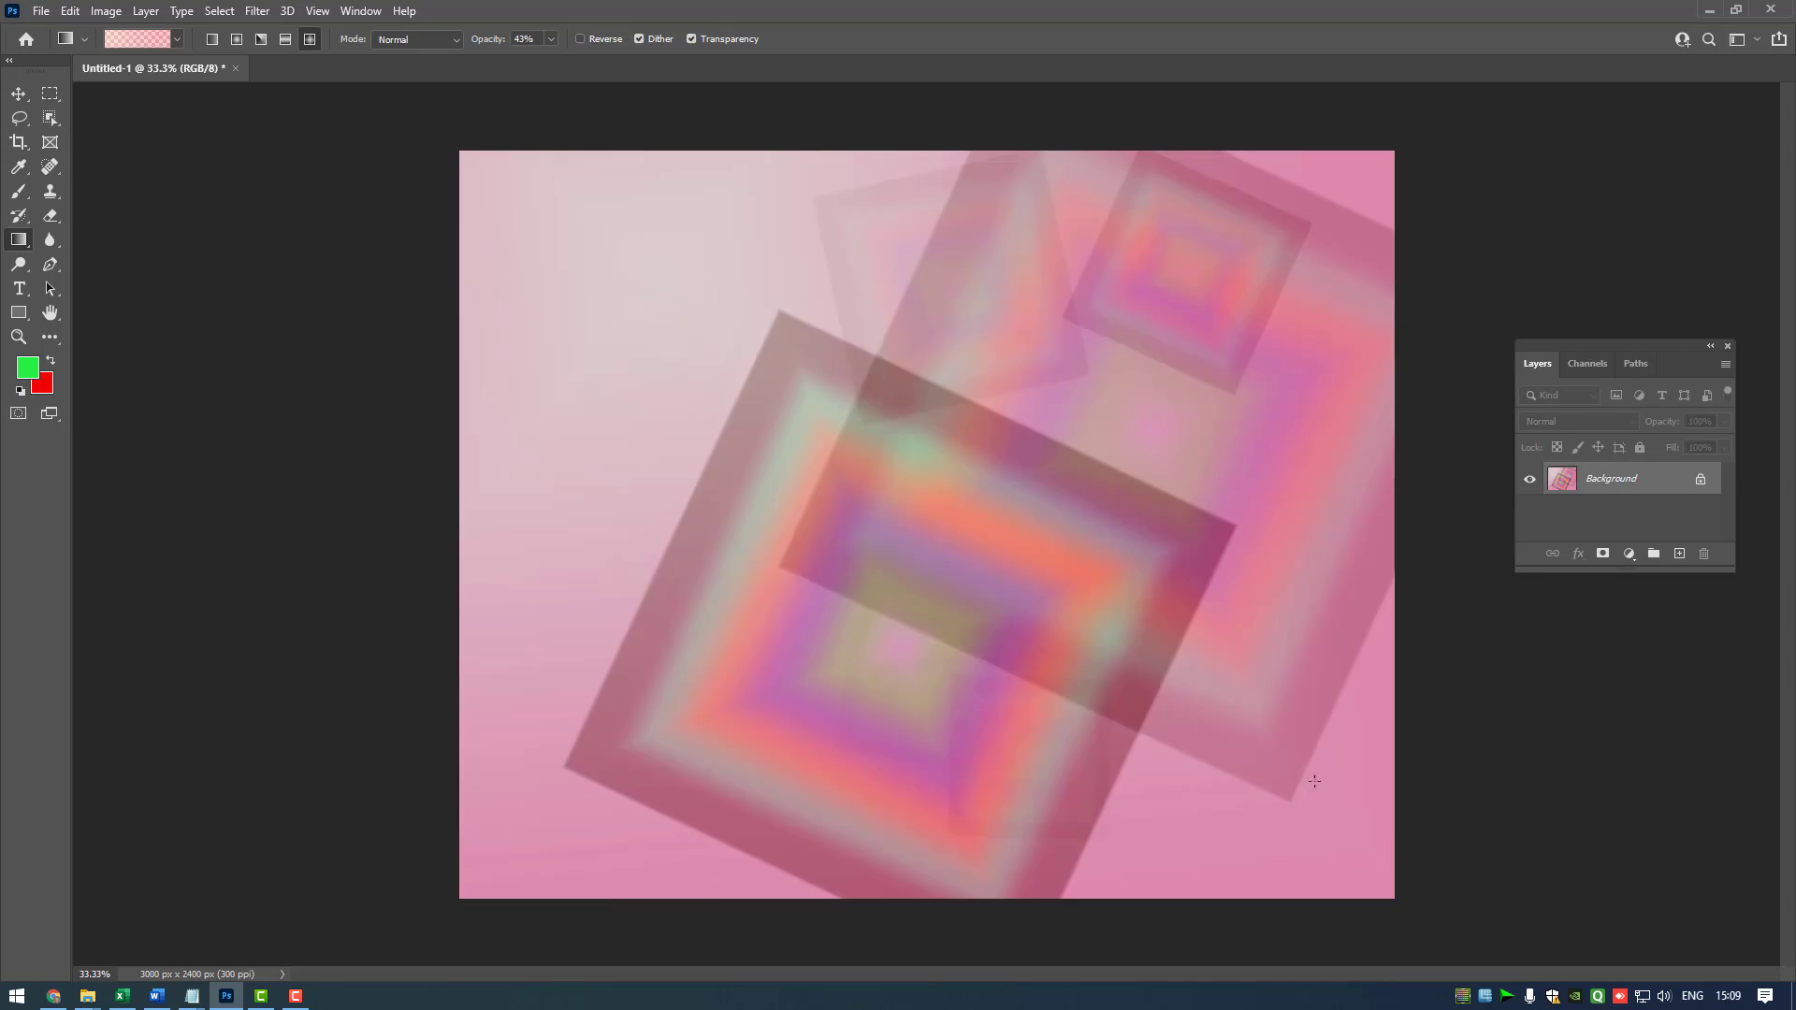
Switch to the linear style, draw a diagonal gradient, and redraw it at 100% opacity toward the canvas's lower-right corner.
click(213, 41)
drag(739, 284, 1128, 592)
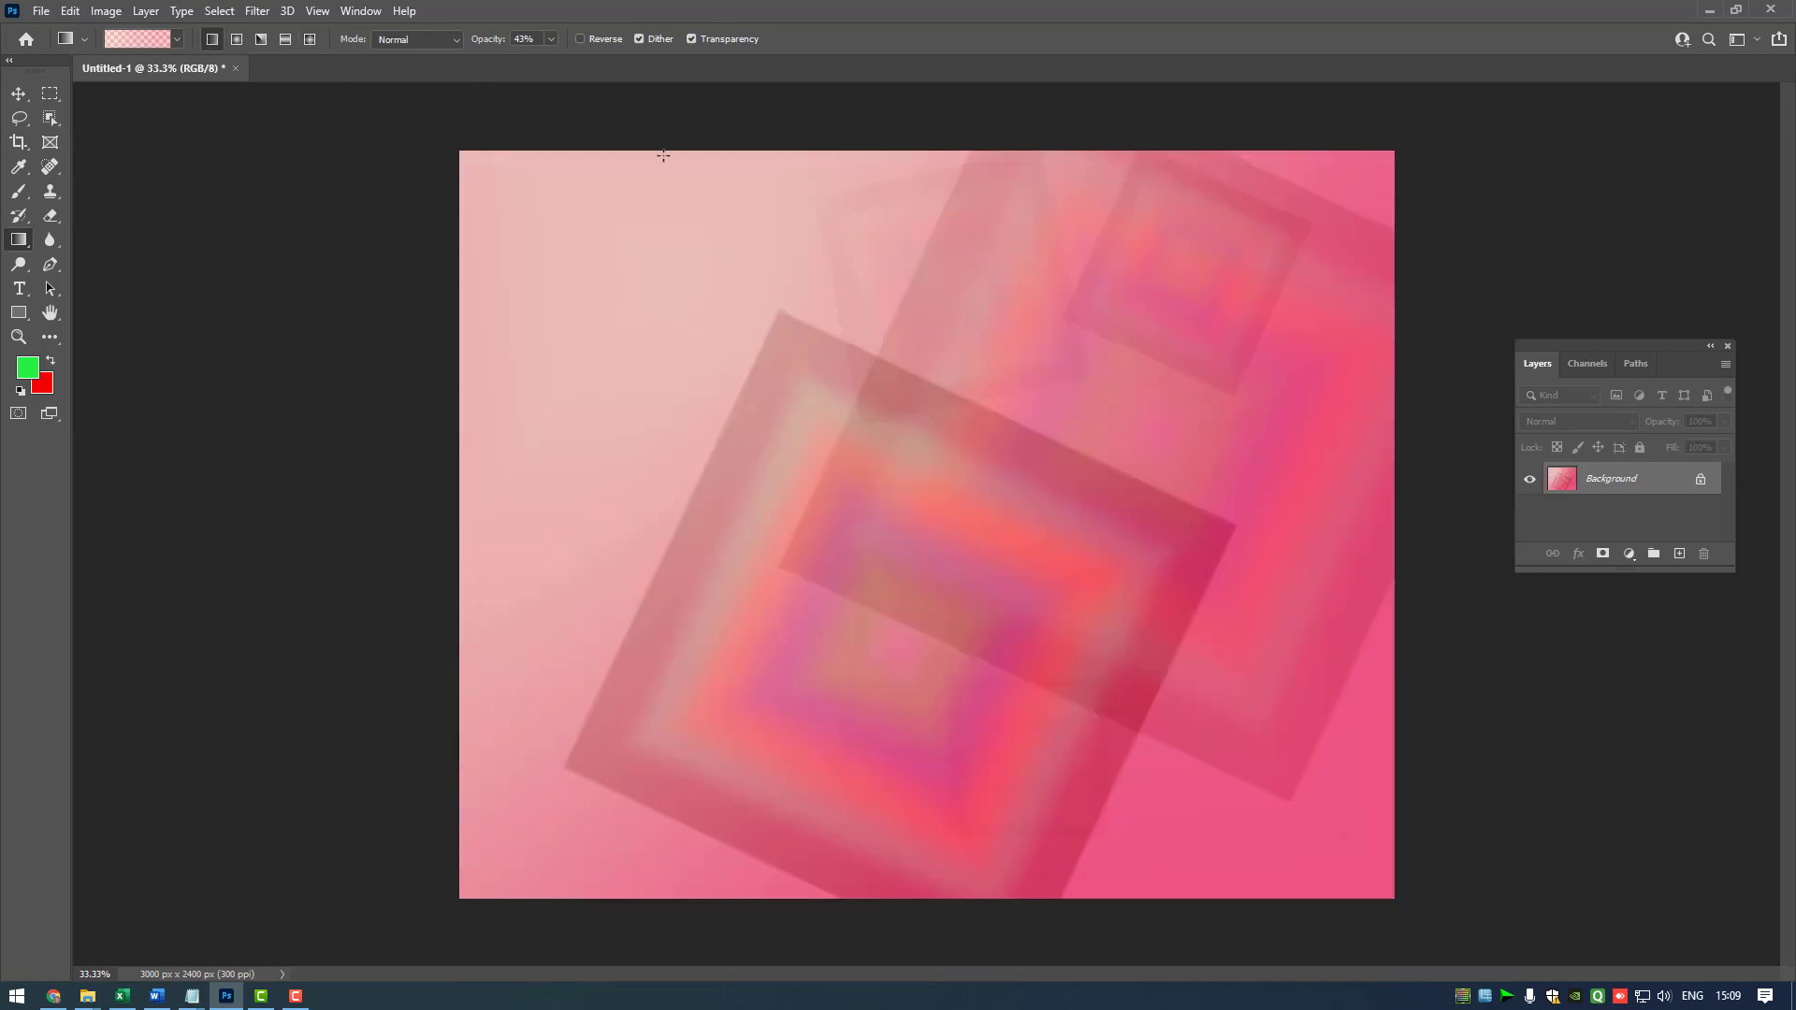
click(551, 40)
drag(599, 67, 619, 69)
drag(592, 245, 1385, 791)
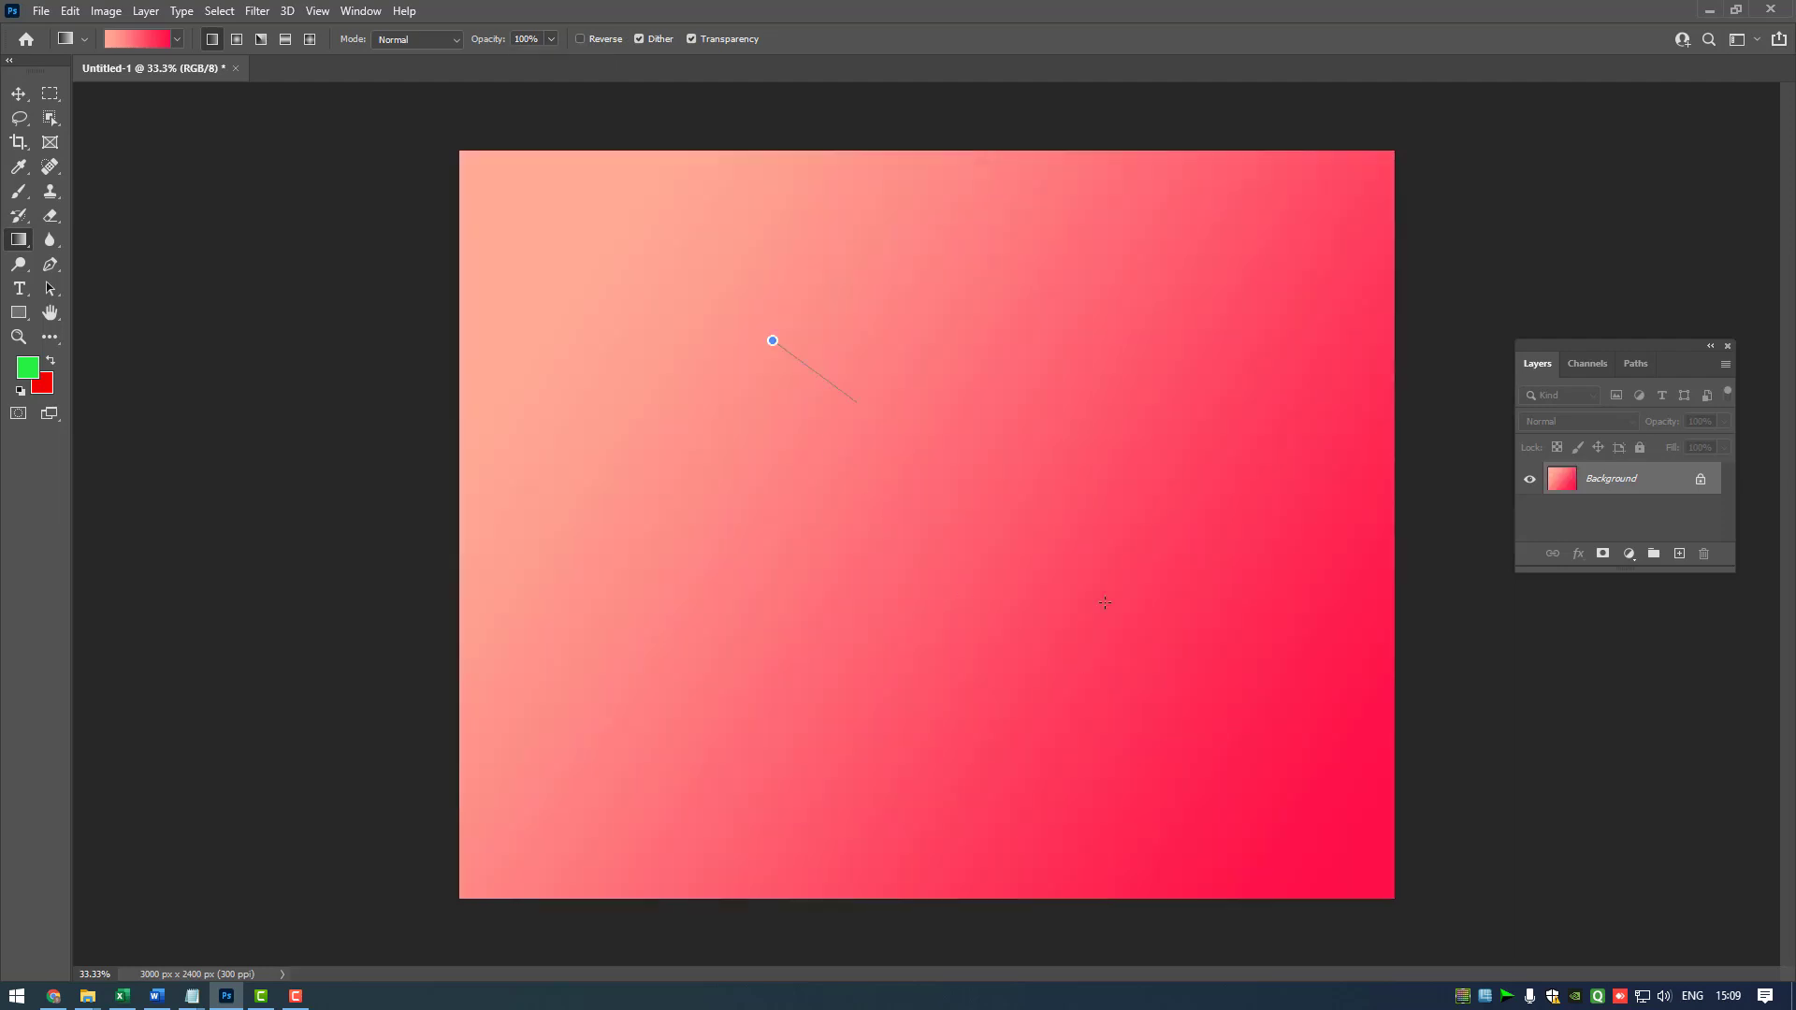
drag(1105, 603, 1471, 886)
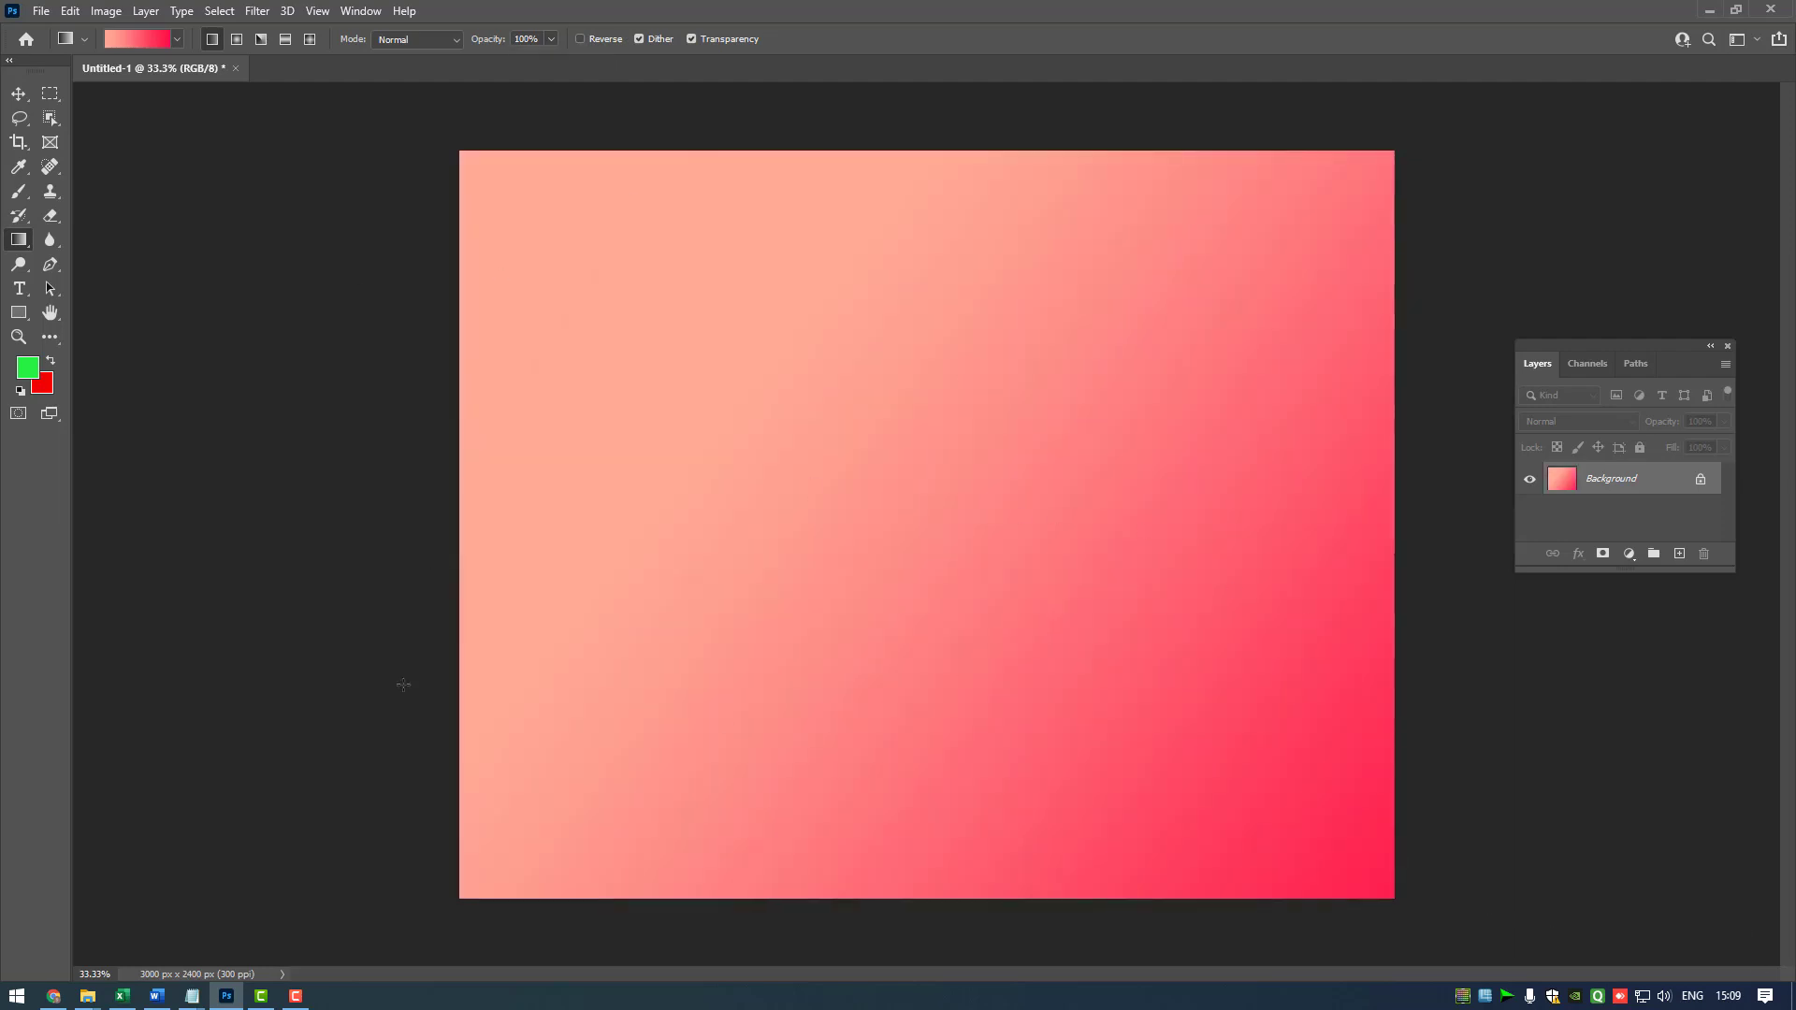
right_click(19, 240)
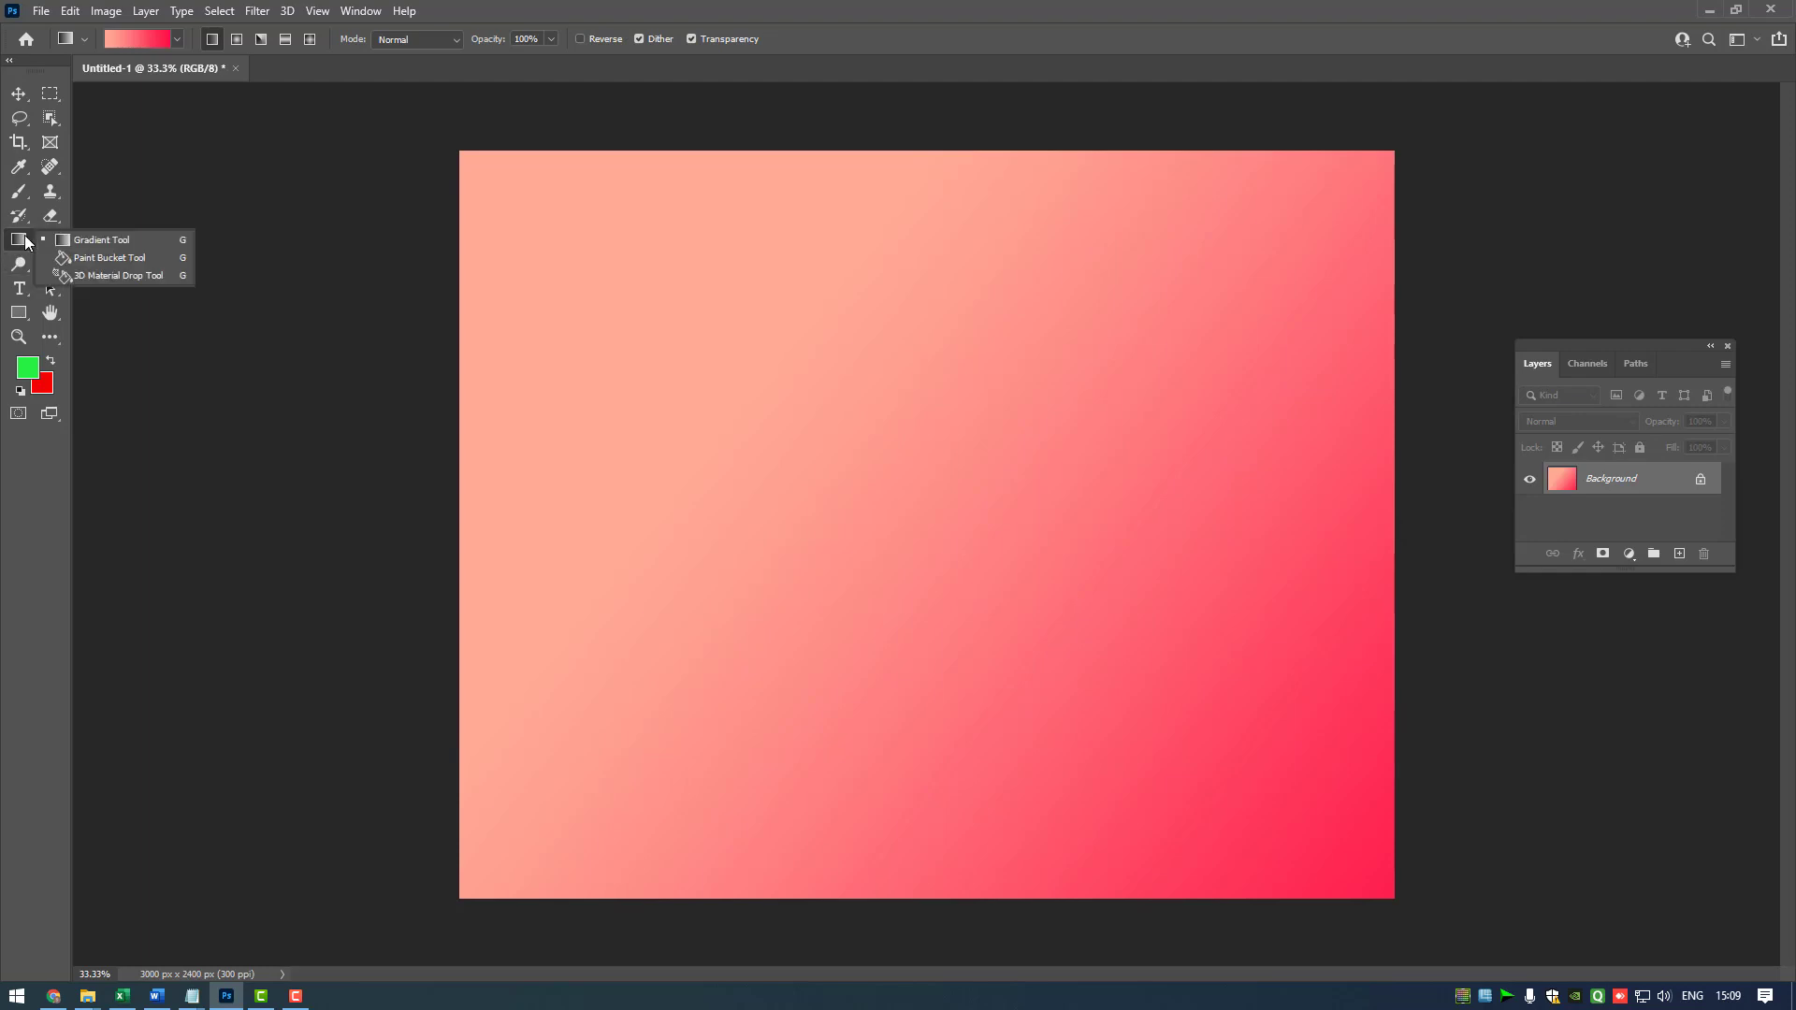
click(80, 245)
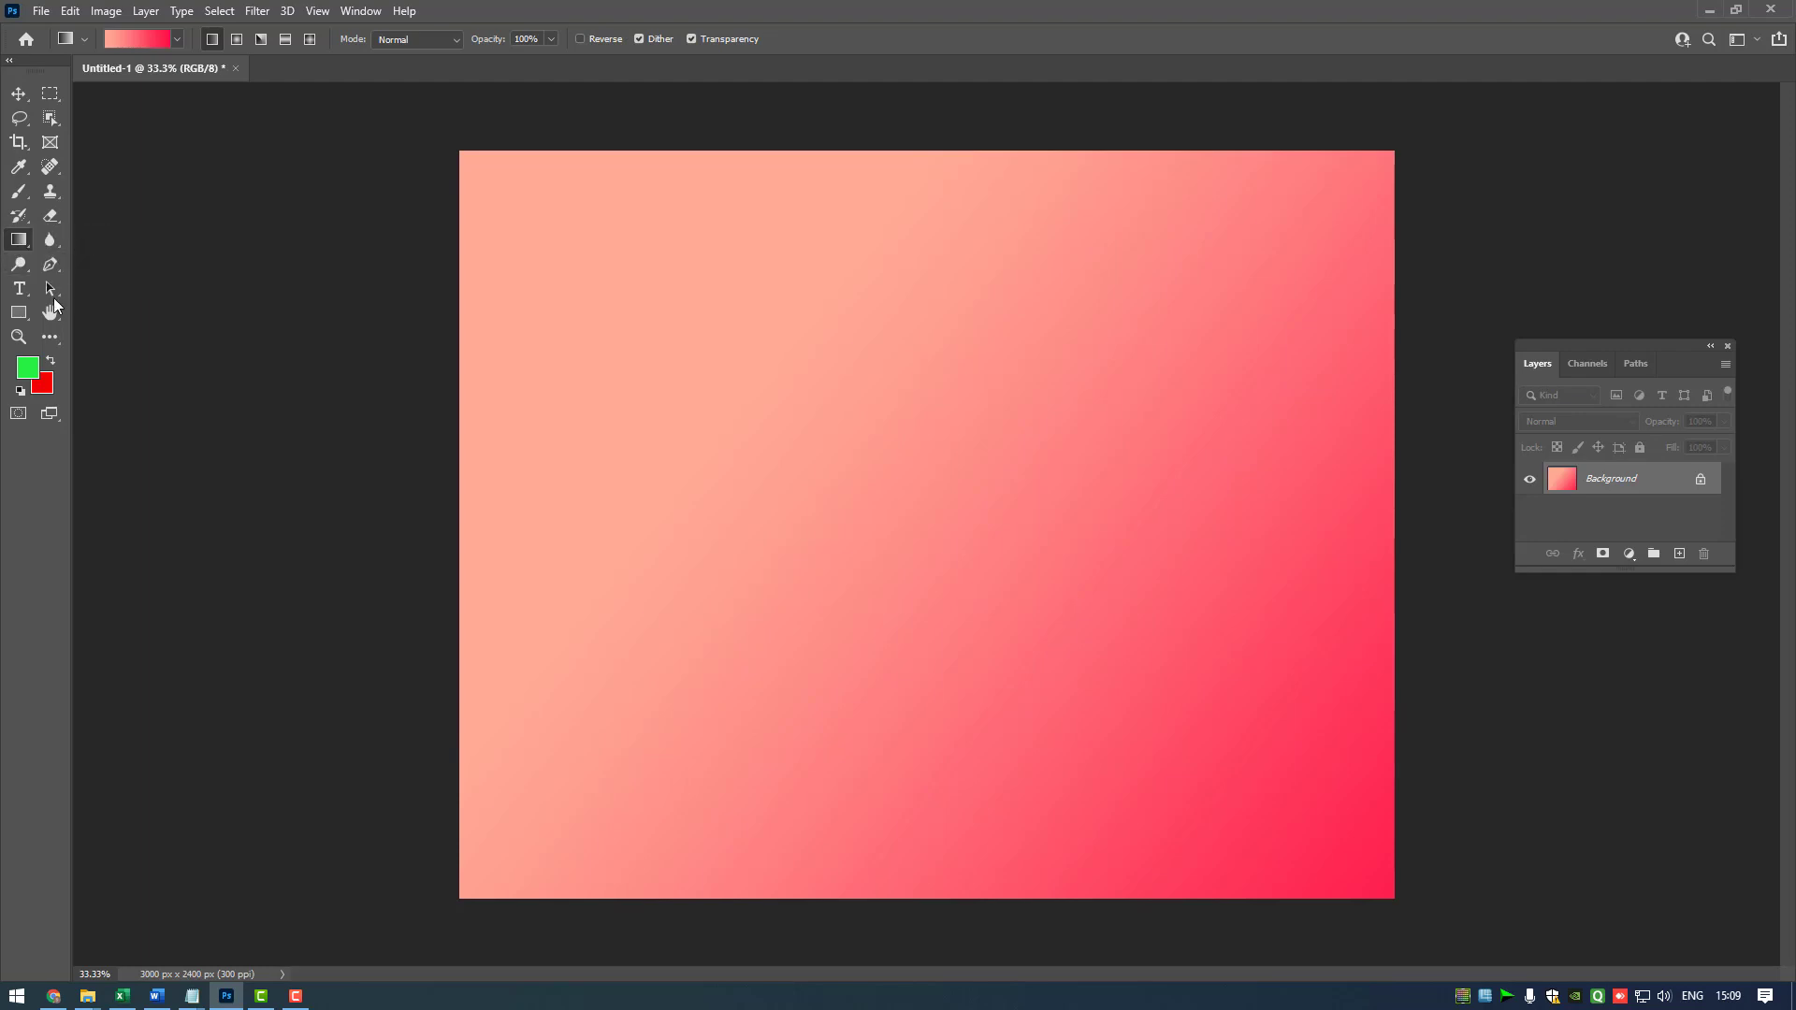
right_click(19, 242)
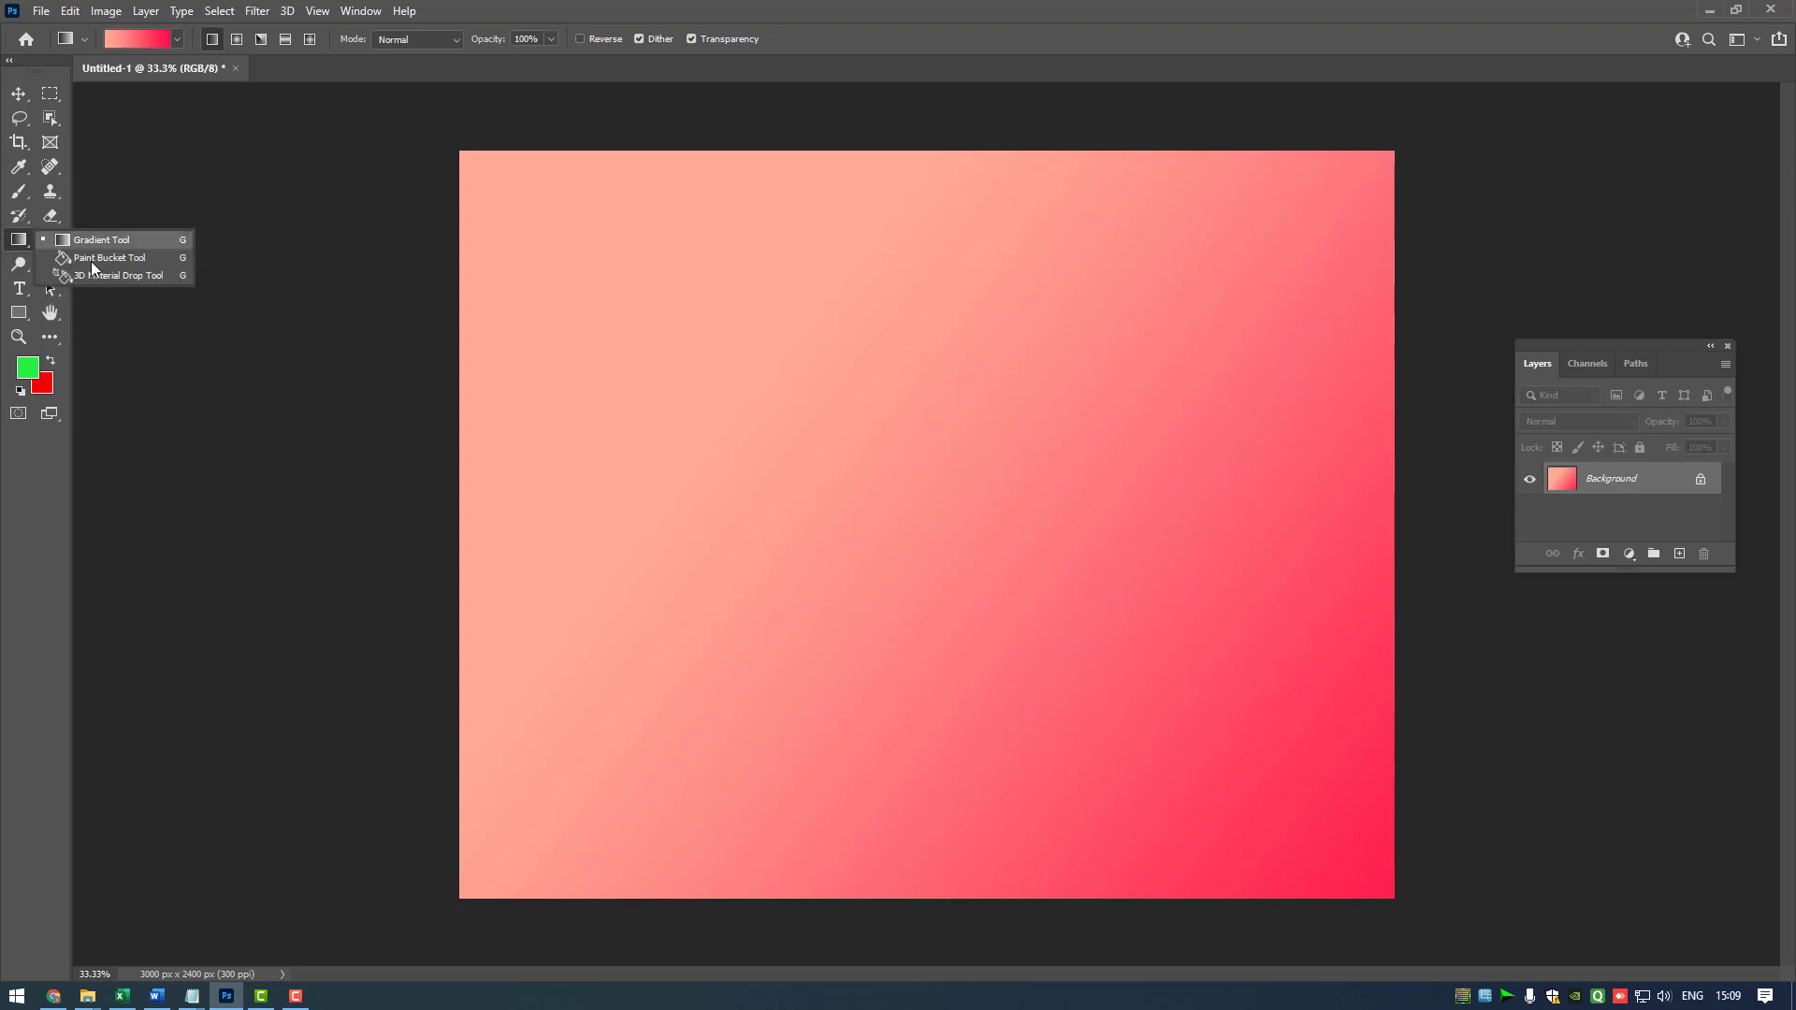
Set the foreground color to near-black 070e08 and fill the canvas's upper-left area using the Paint Bucket Tool.
click(27, 367)
click(763, 450)
click(762, 455)
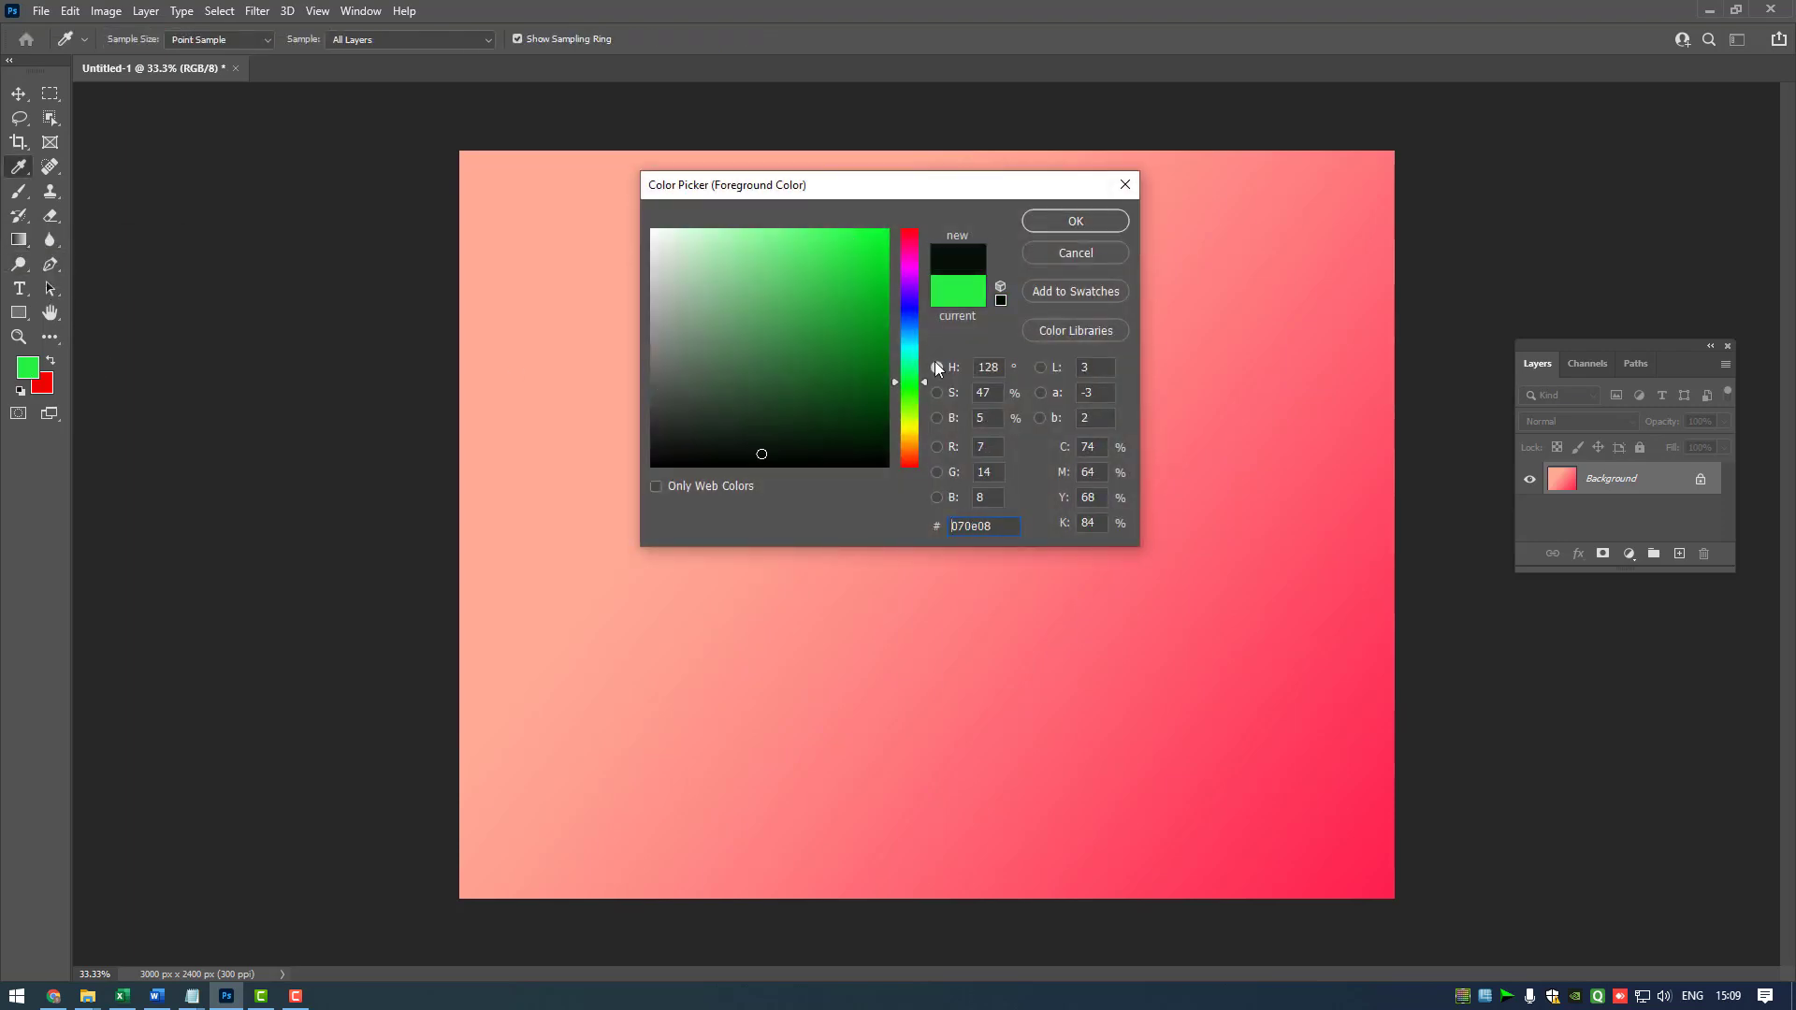
click(1113, 224)
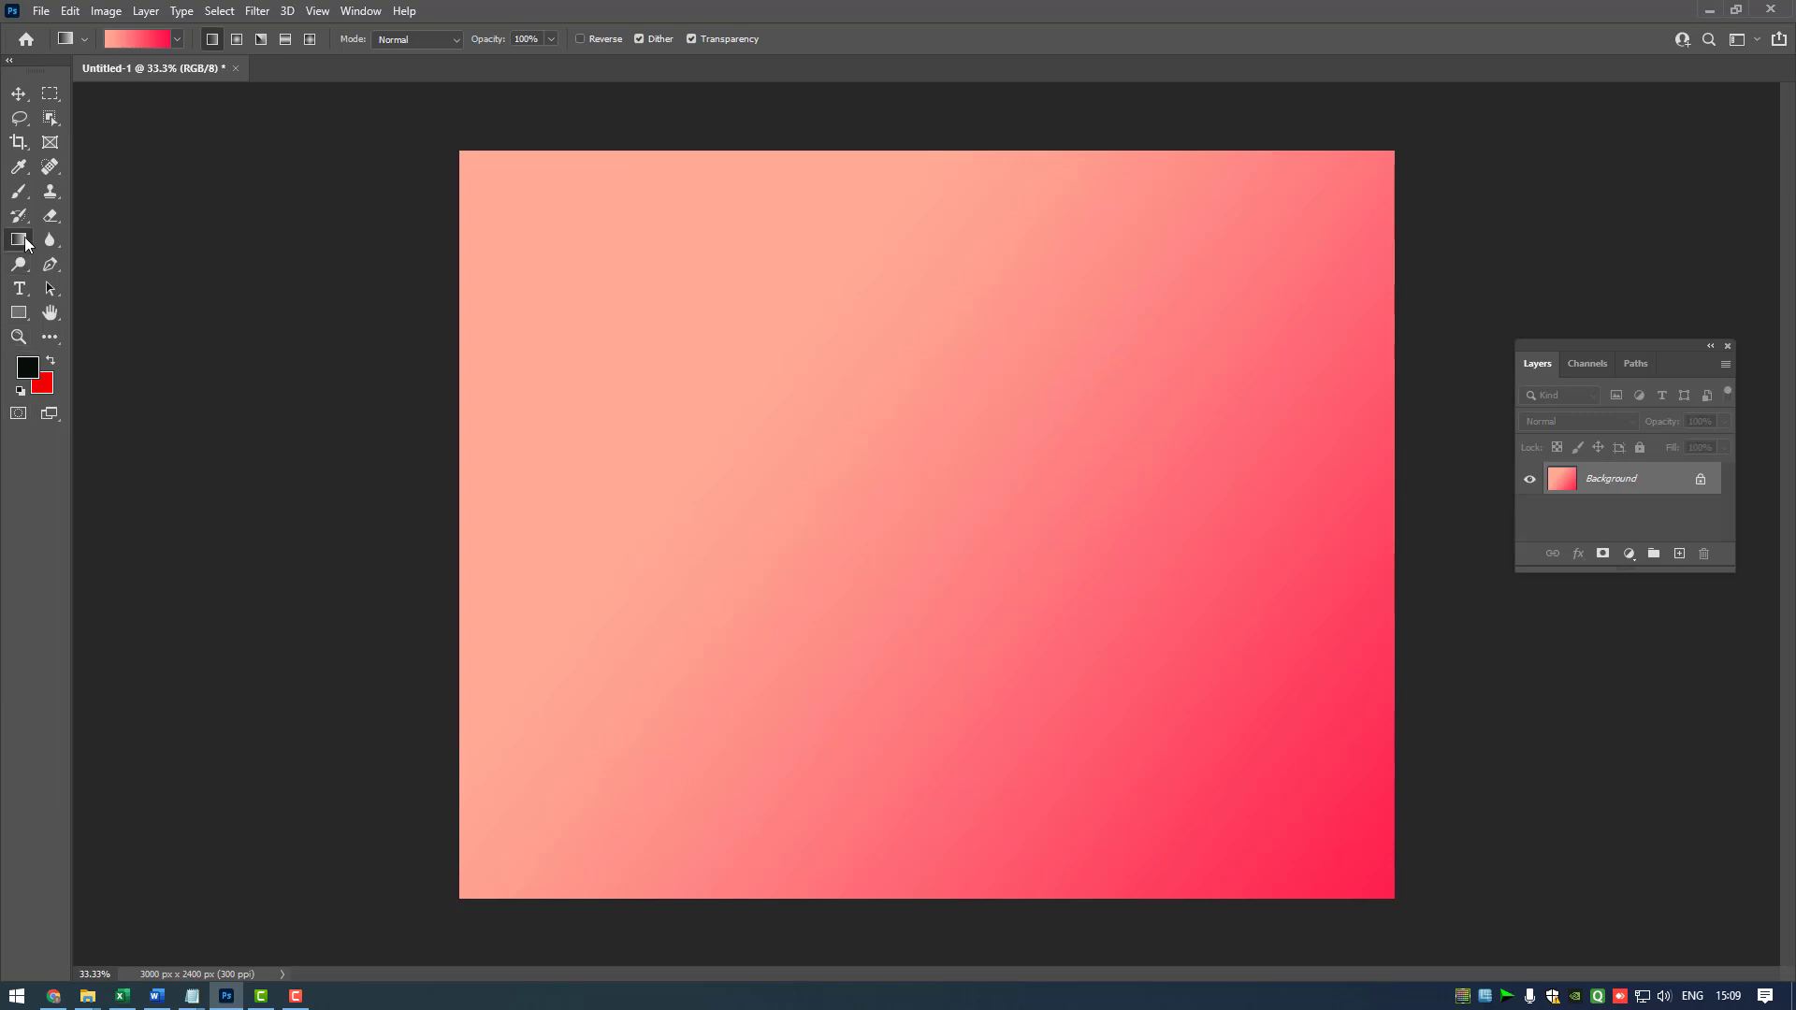
right_click(18, 241)
click(71, 258)
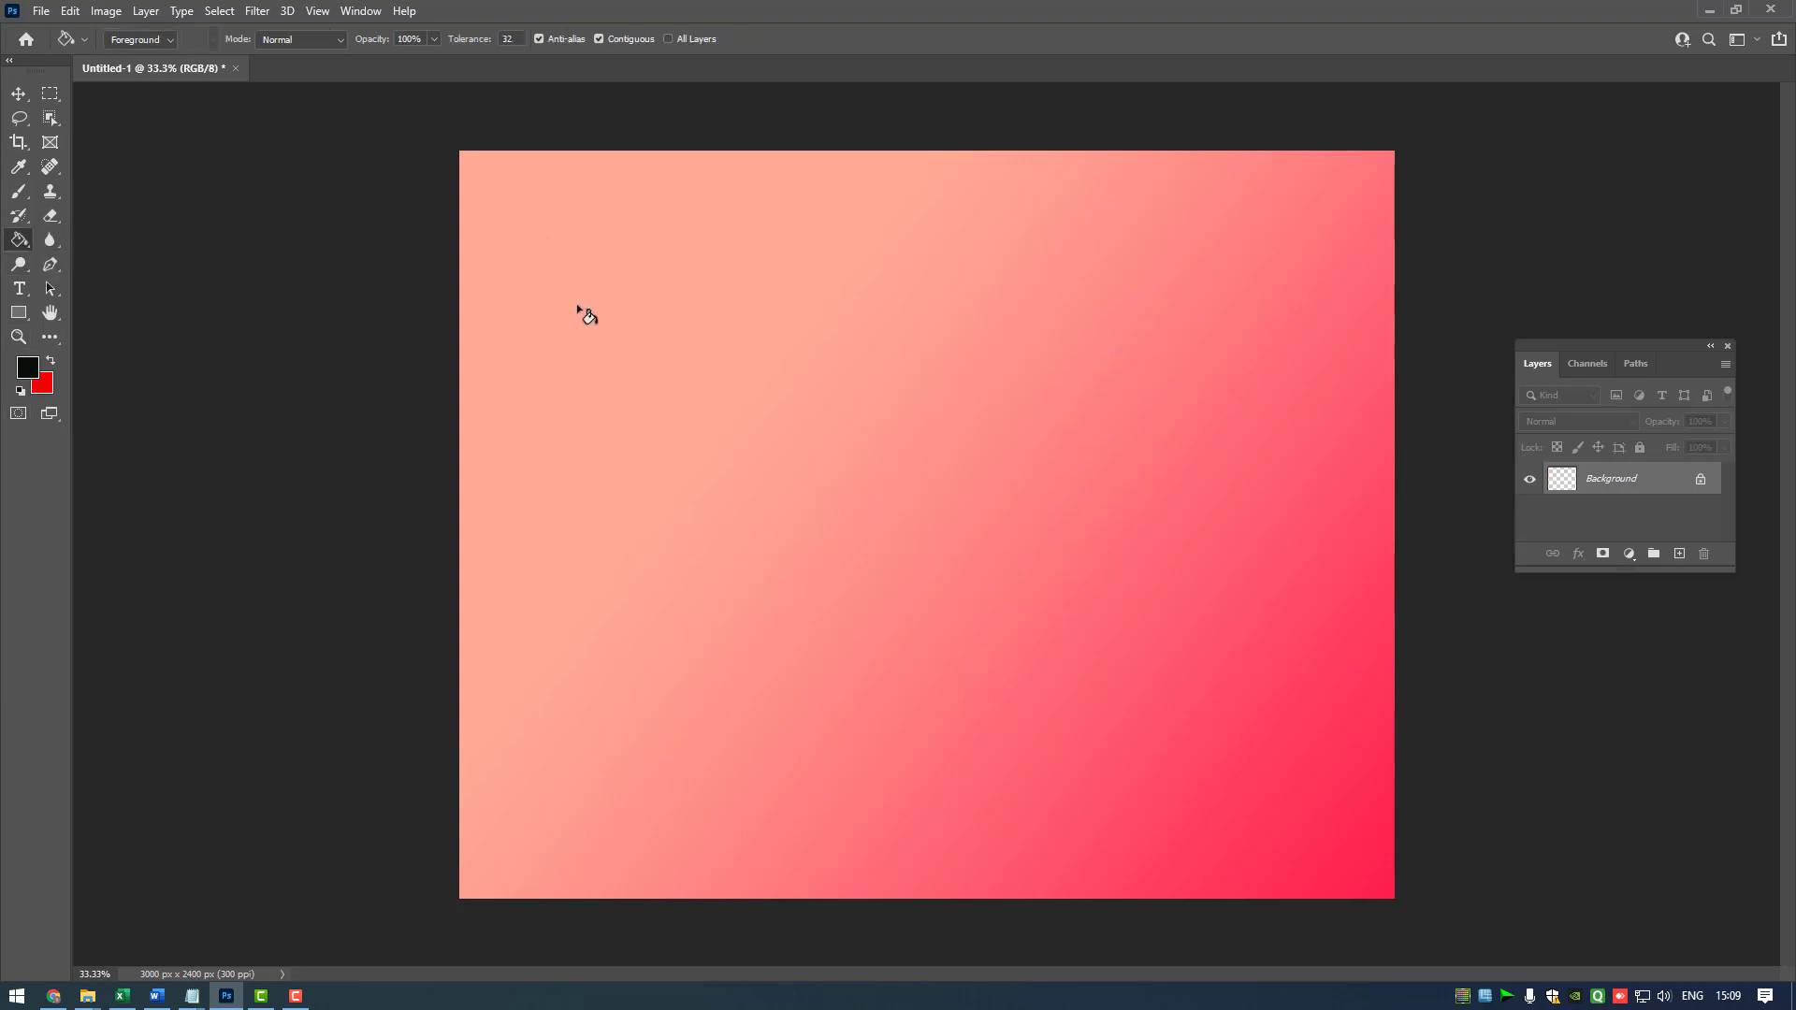
click(584, 313)
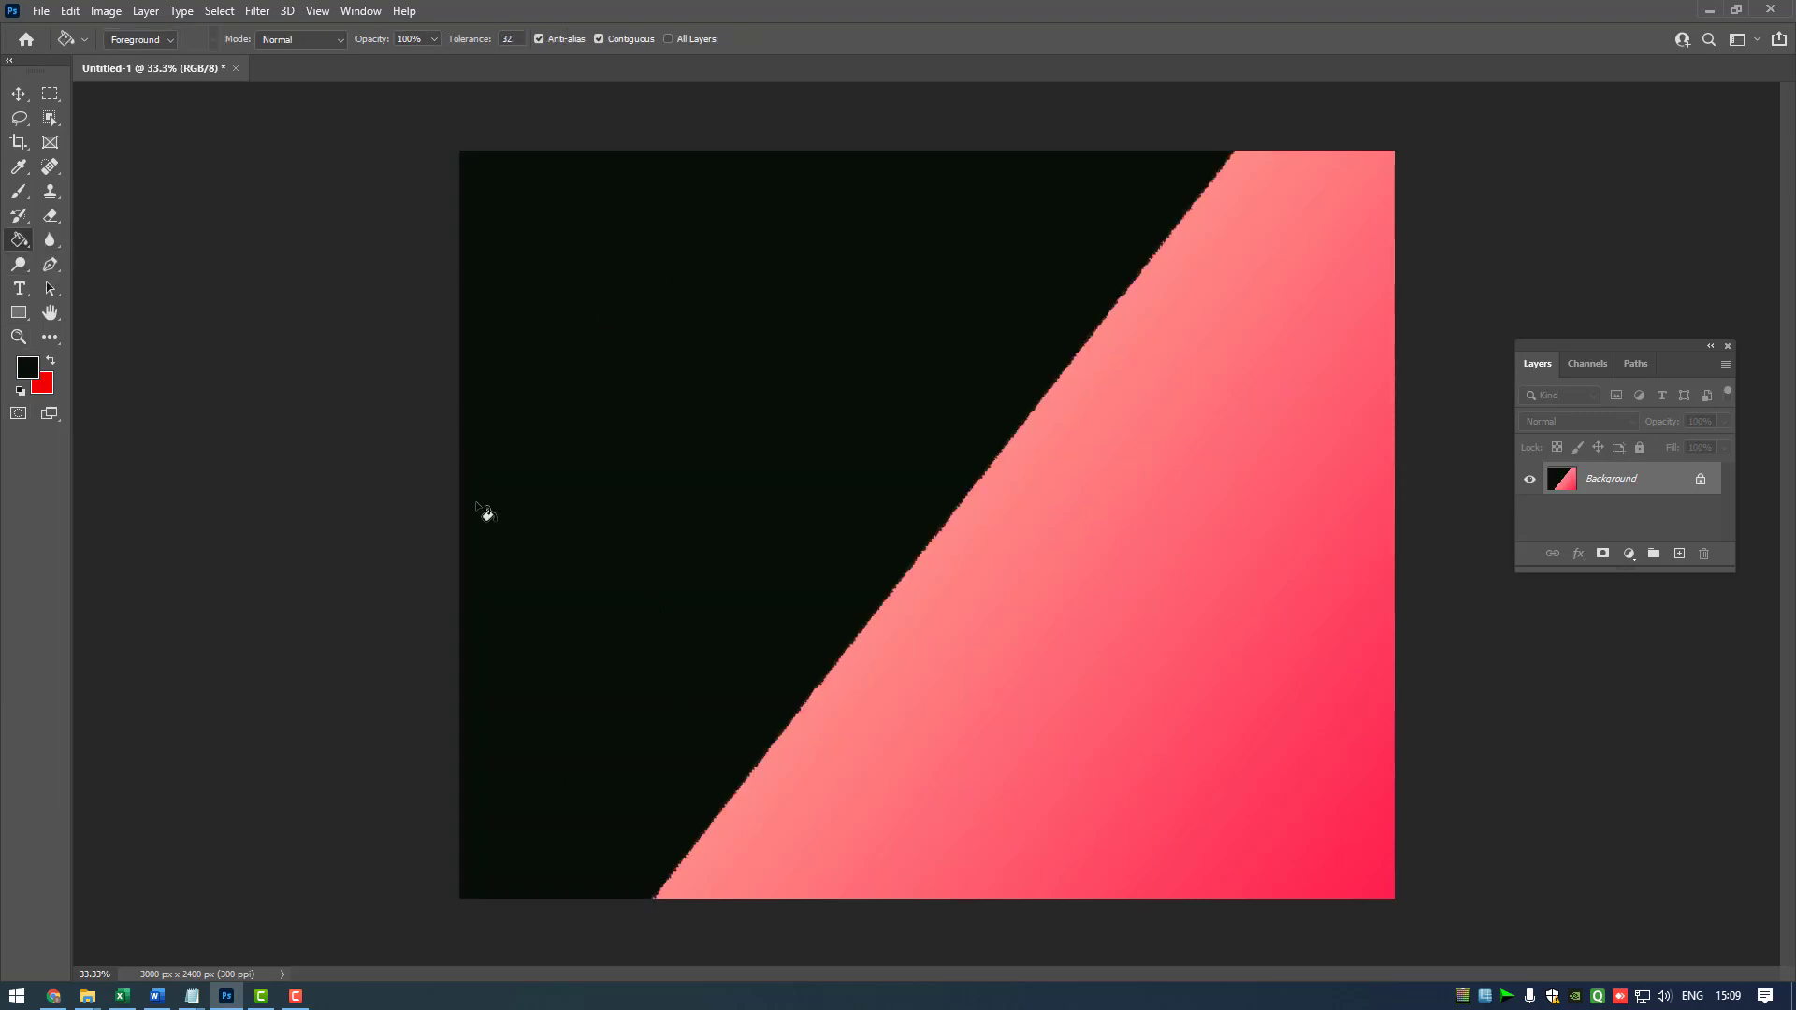
Change the foreground color to a vivid green and refill the black area with it.
click(27, 368)
text(15cb2f)
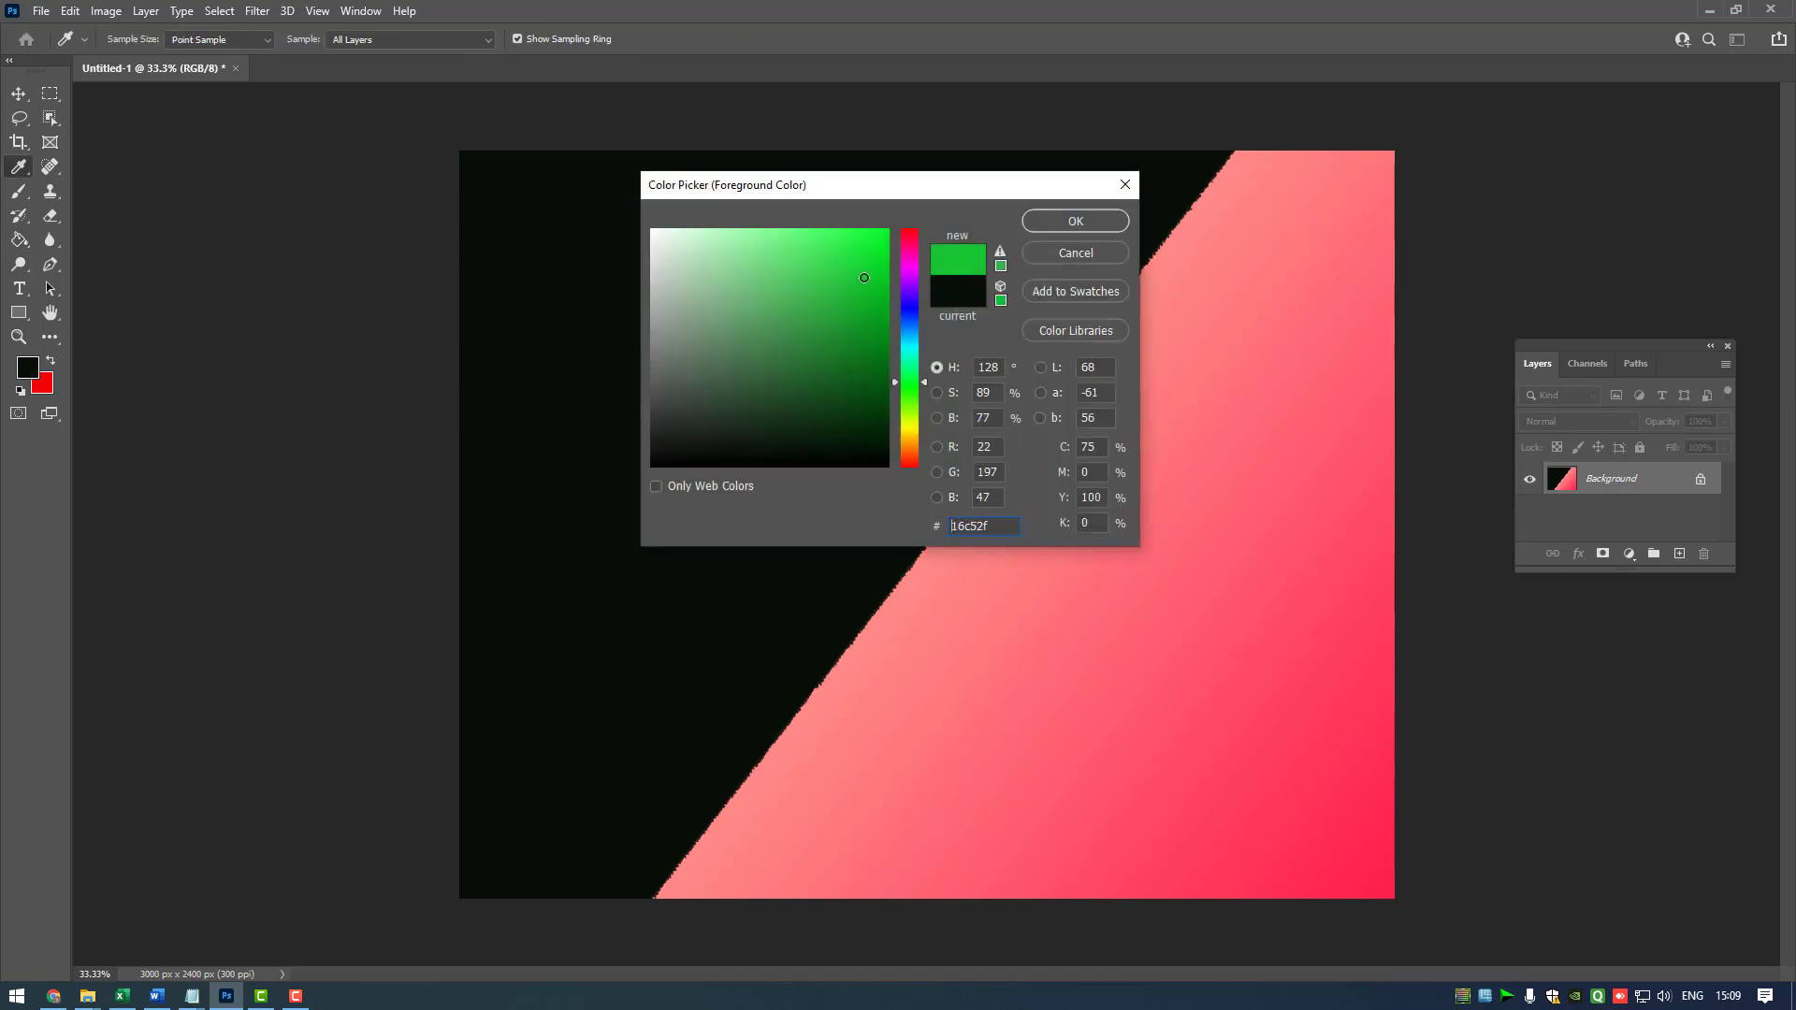
click(1076, 220)
click(647, 290)
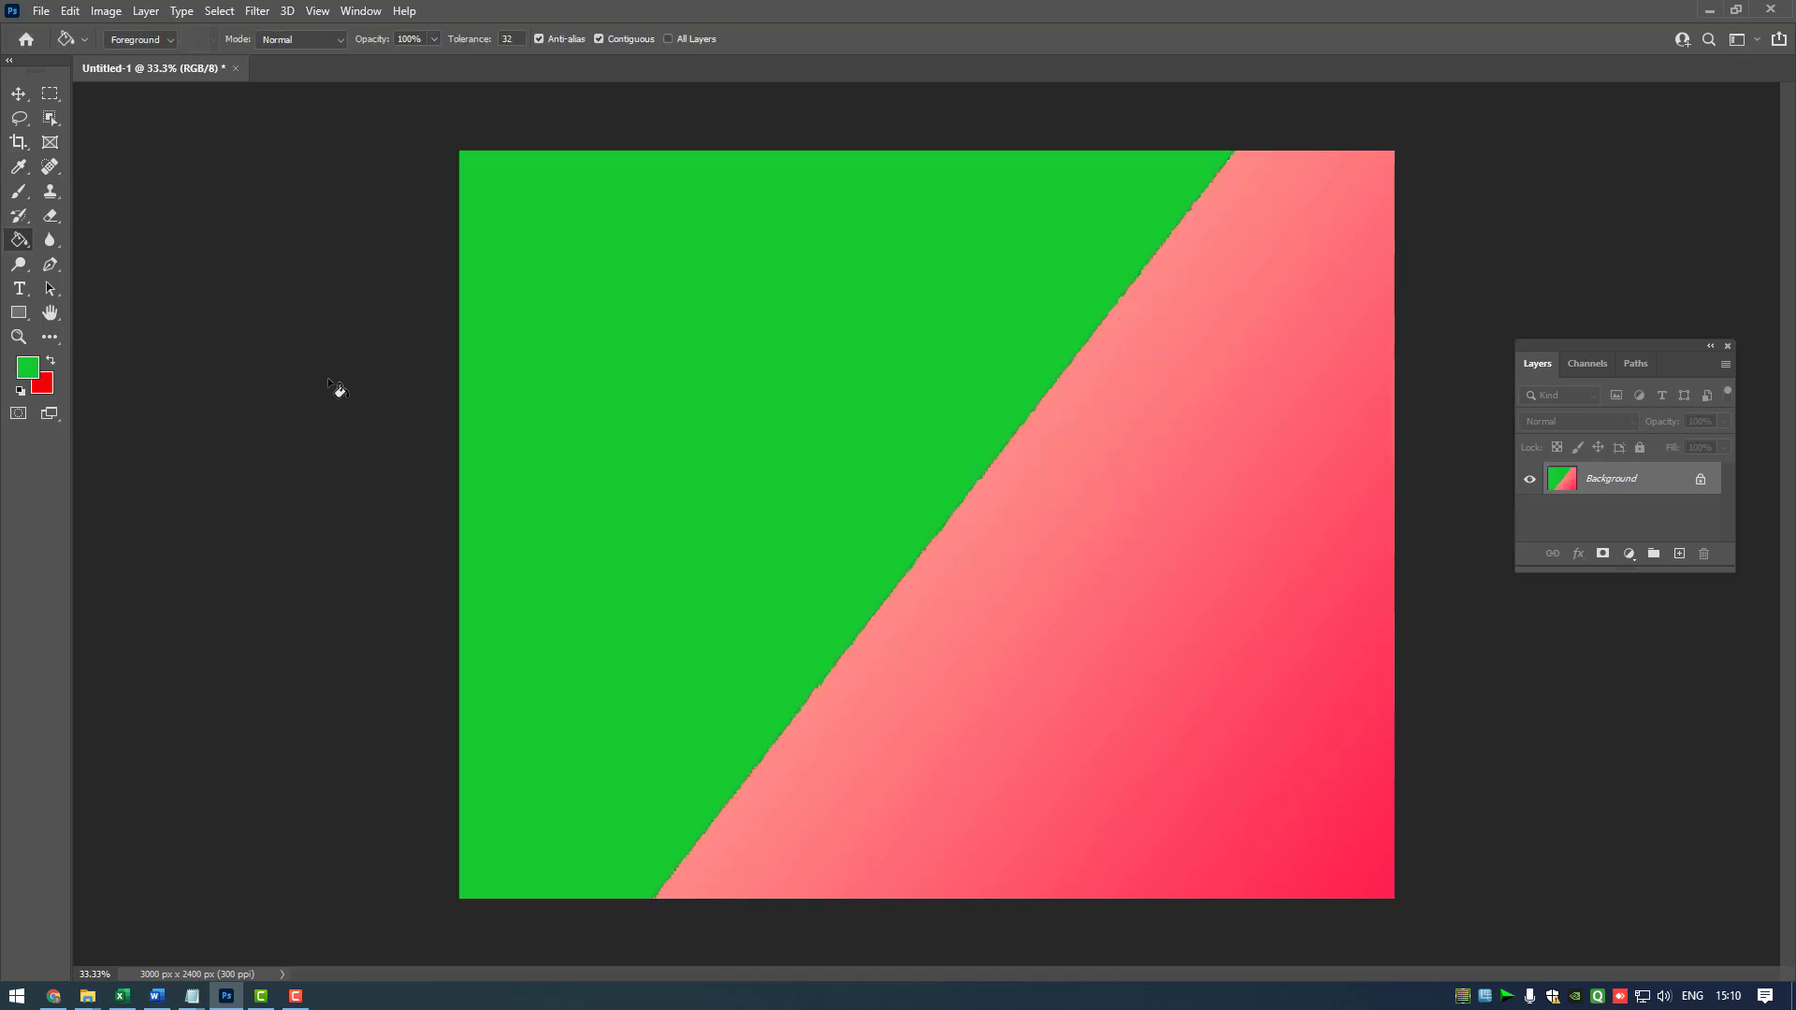
Open image 39, the sun and planets picture, from the SPACE folder.
key(ctrl+o)
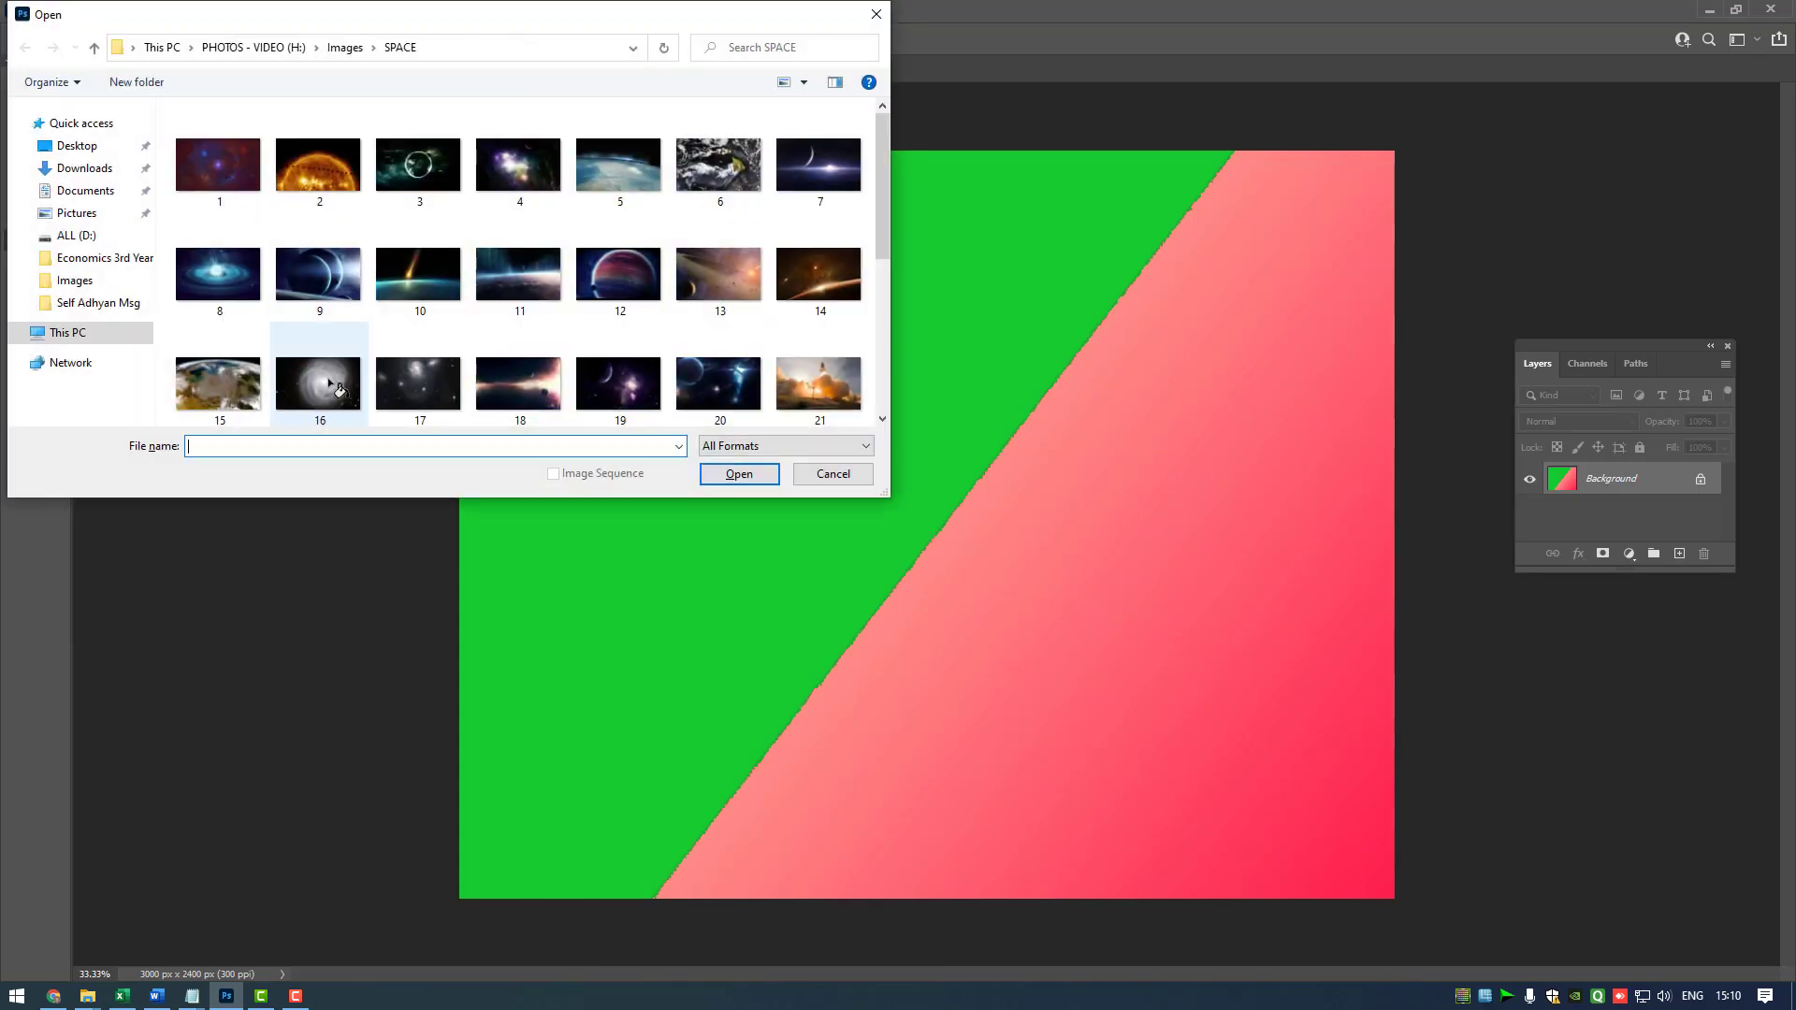
scroll(606, 318, down, 2)
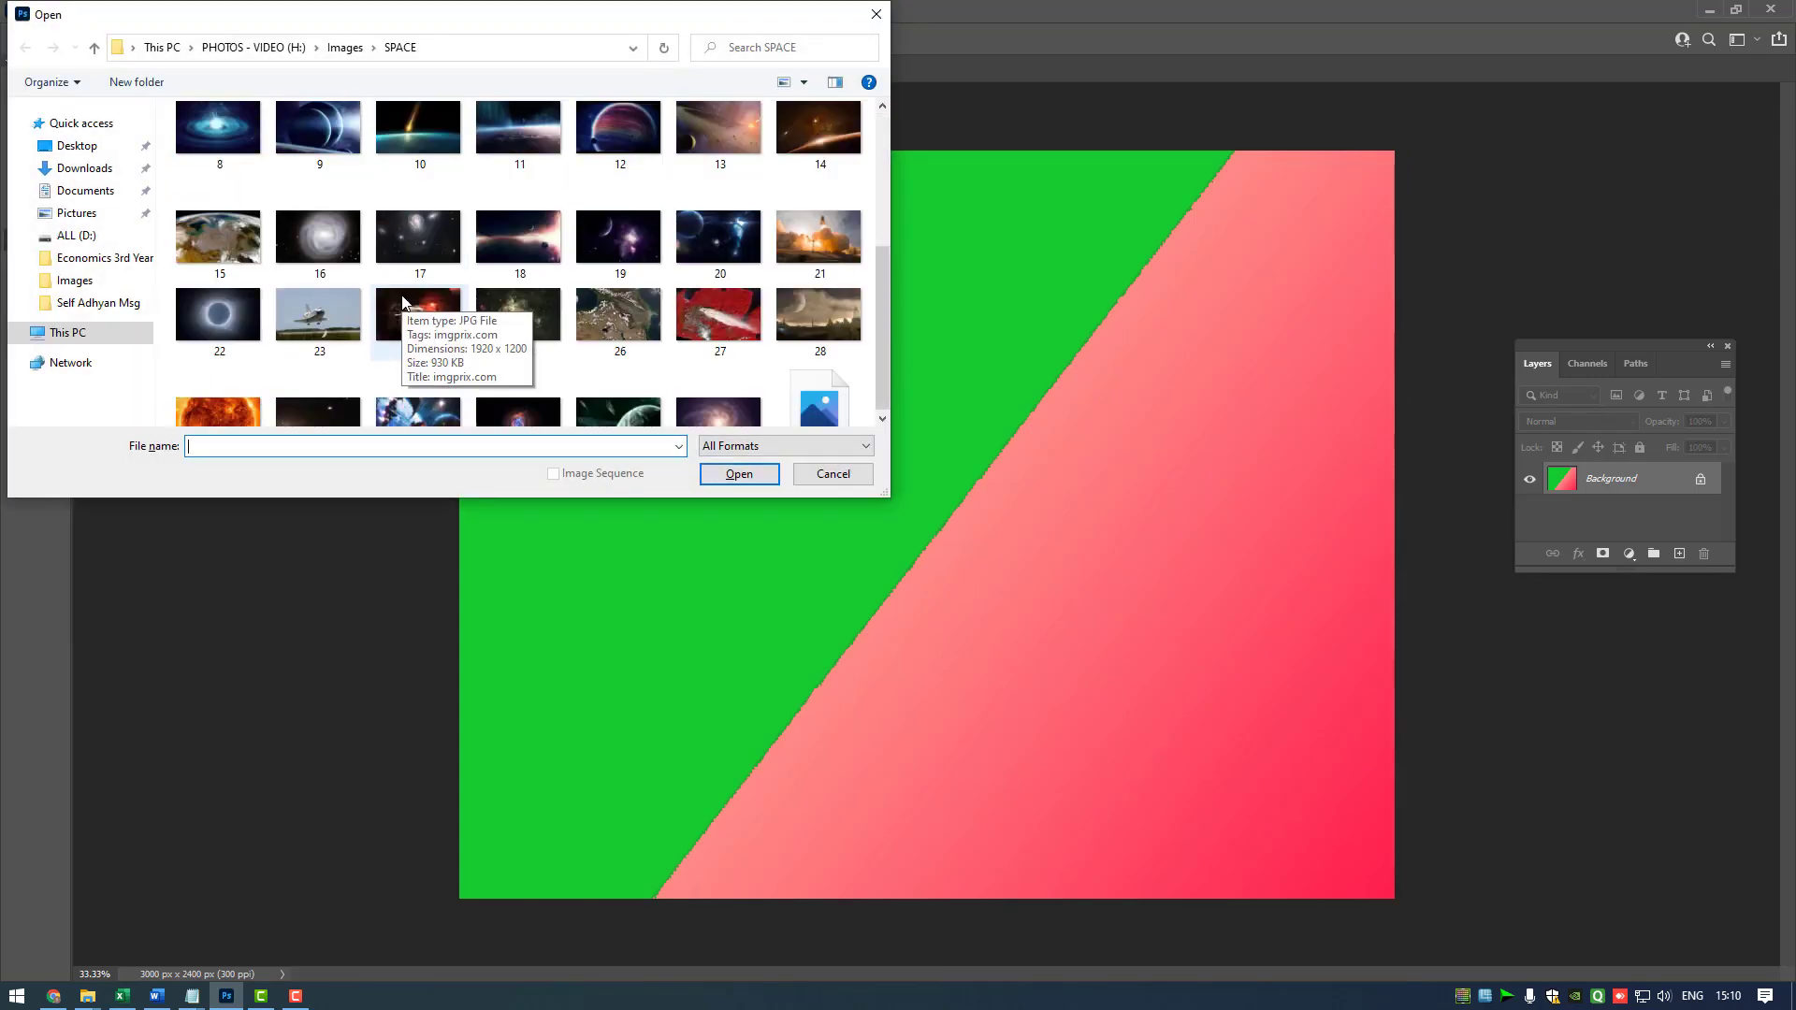
scroll(732, 281, down, 2)
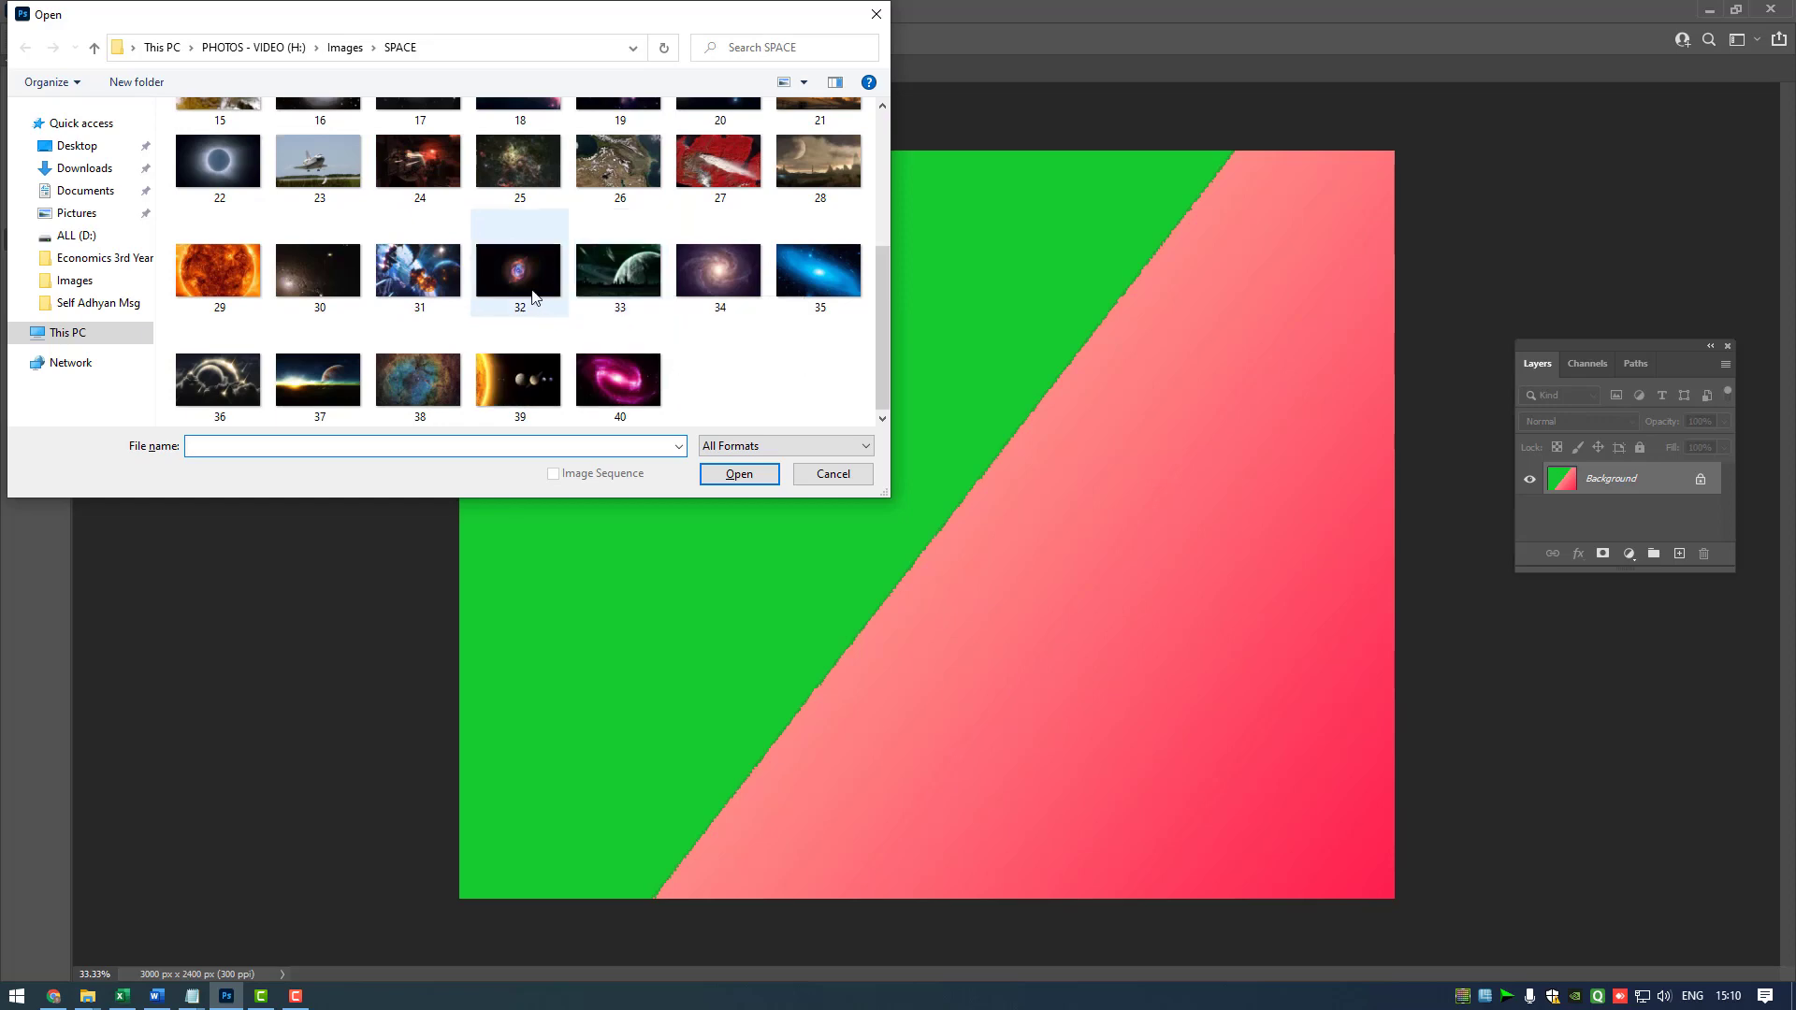
double_click(536, 370)
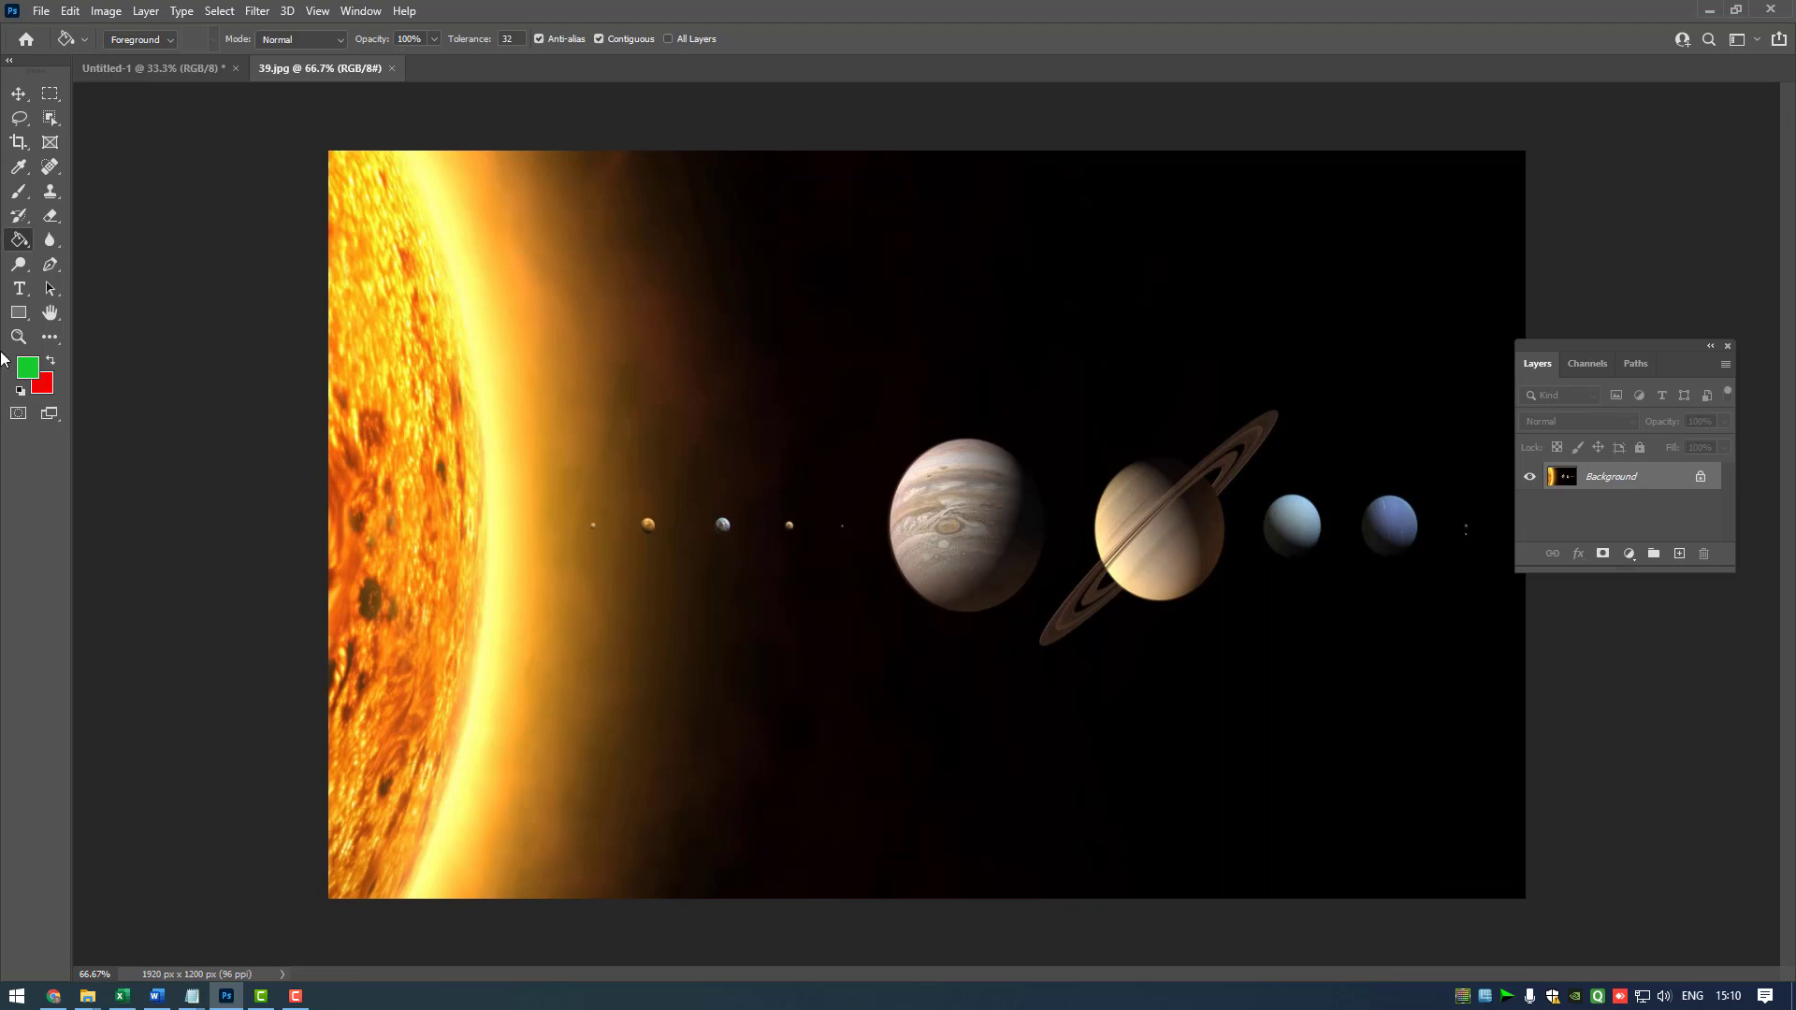
Set the foreground color to a very pale green.
click(27, 366)
drag(706, 296, 688, 242)
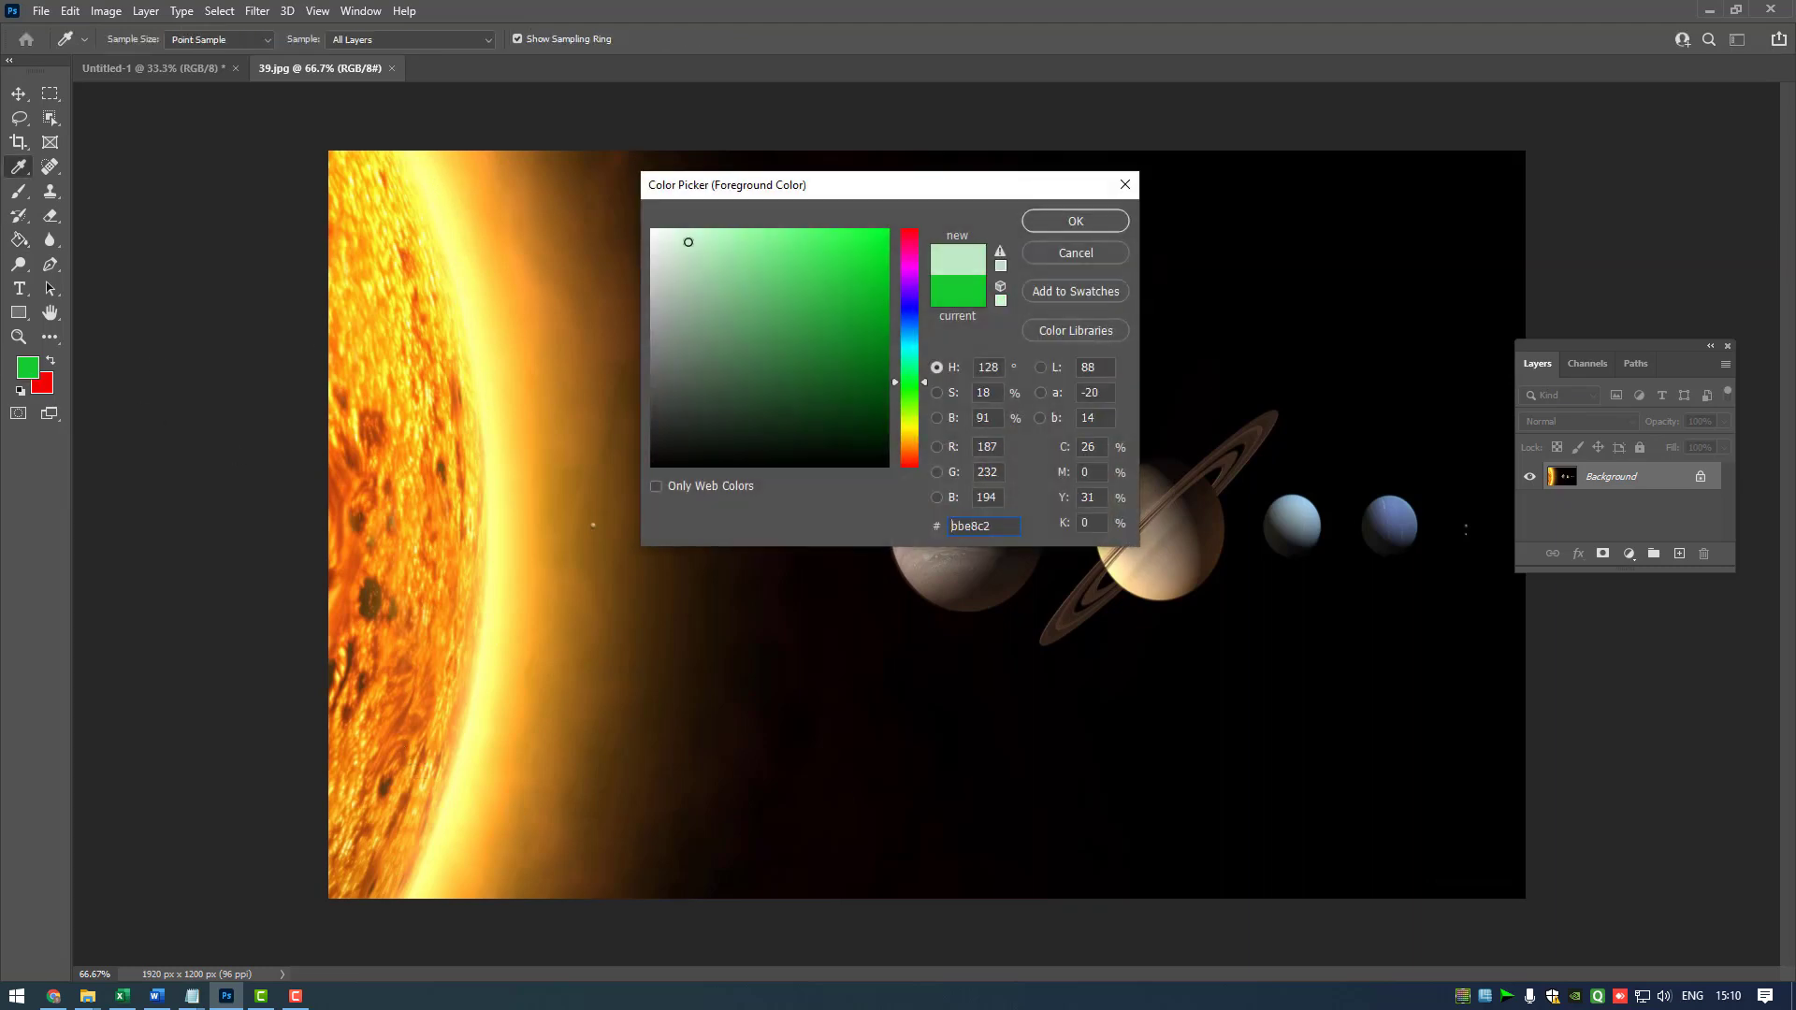
click(1078, 221)
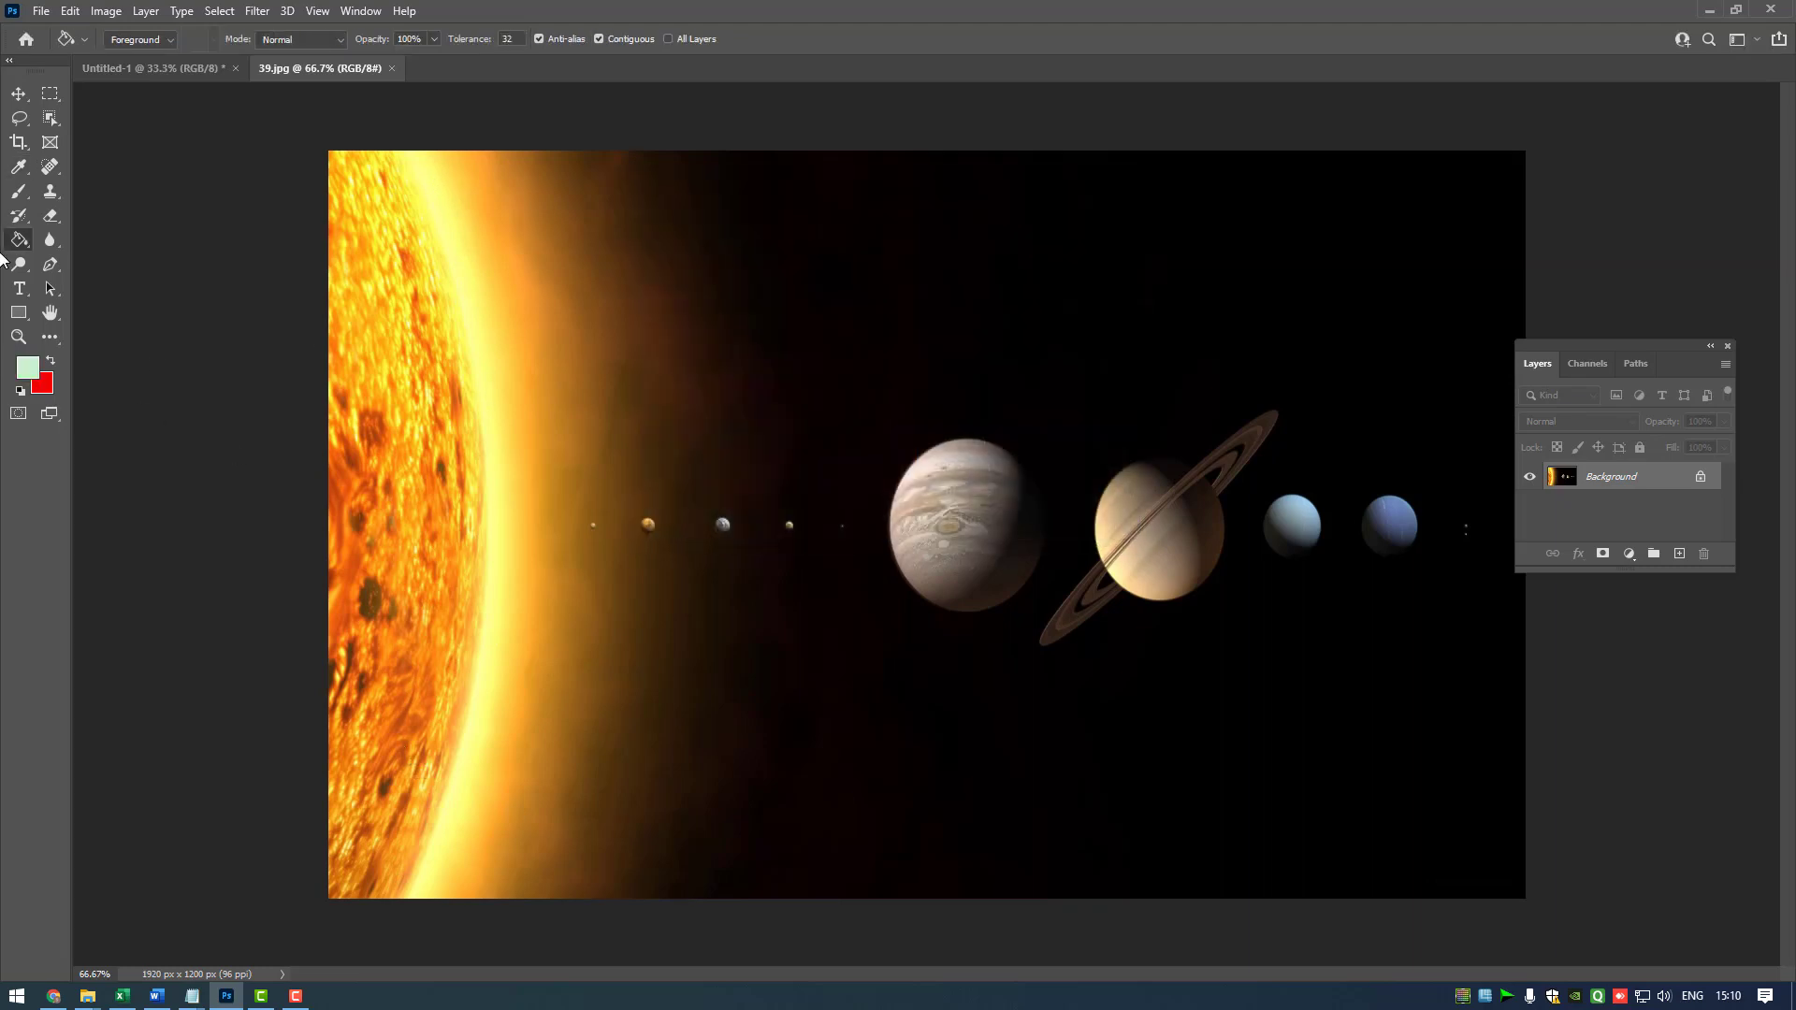
Fill the bright yellow rim along the sun's edge with the foreground color at several spots using the Paint Bucket Tool.
right_click(23, 240)
click(70, 259)
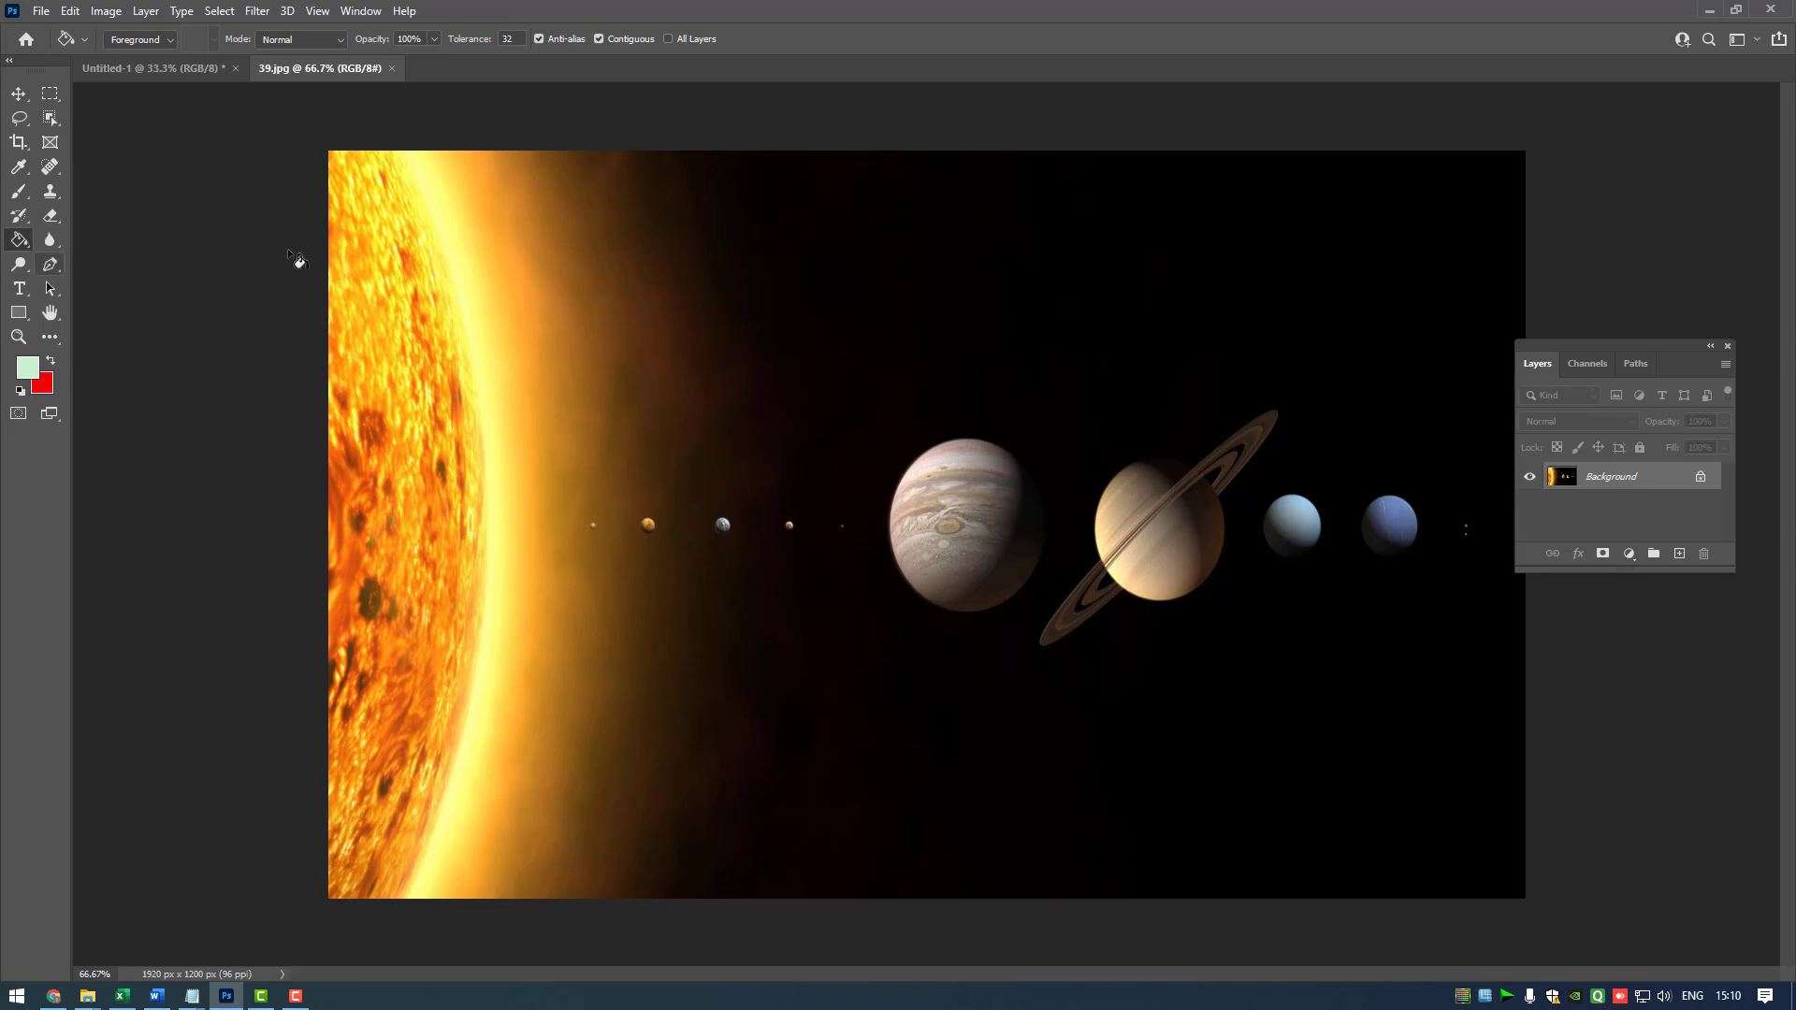
click(434, 233)
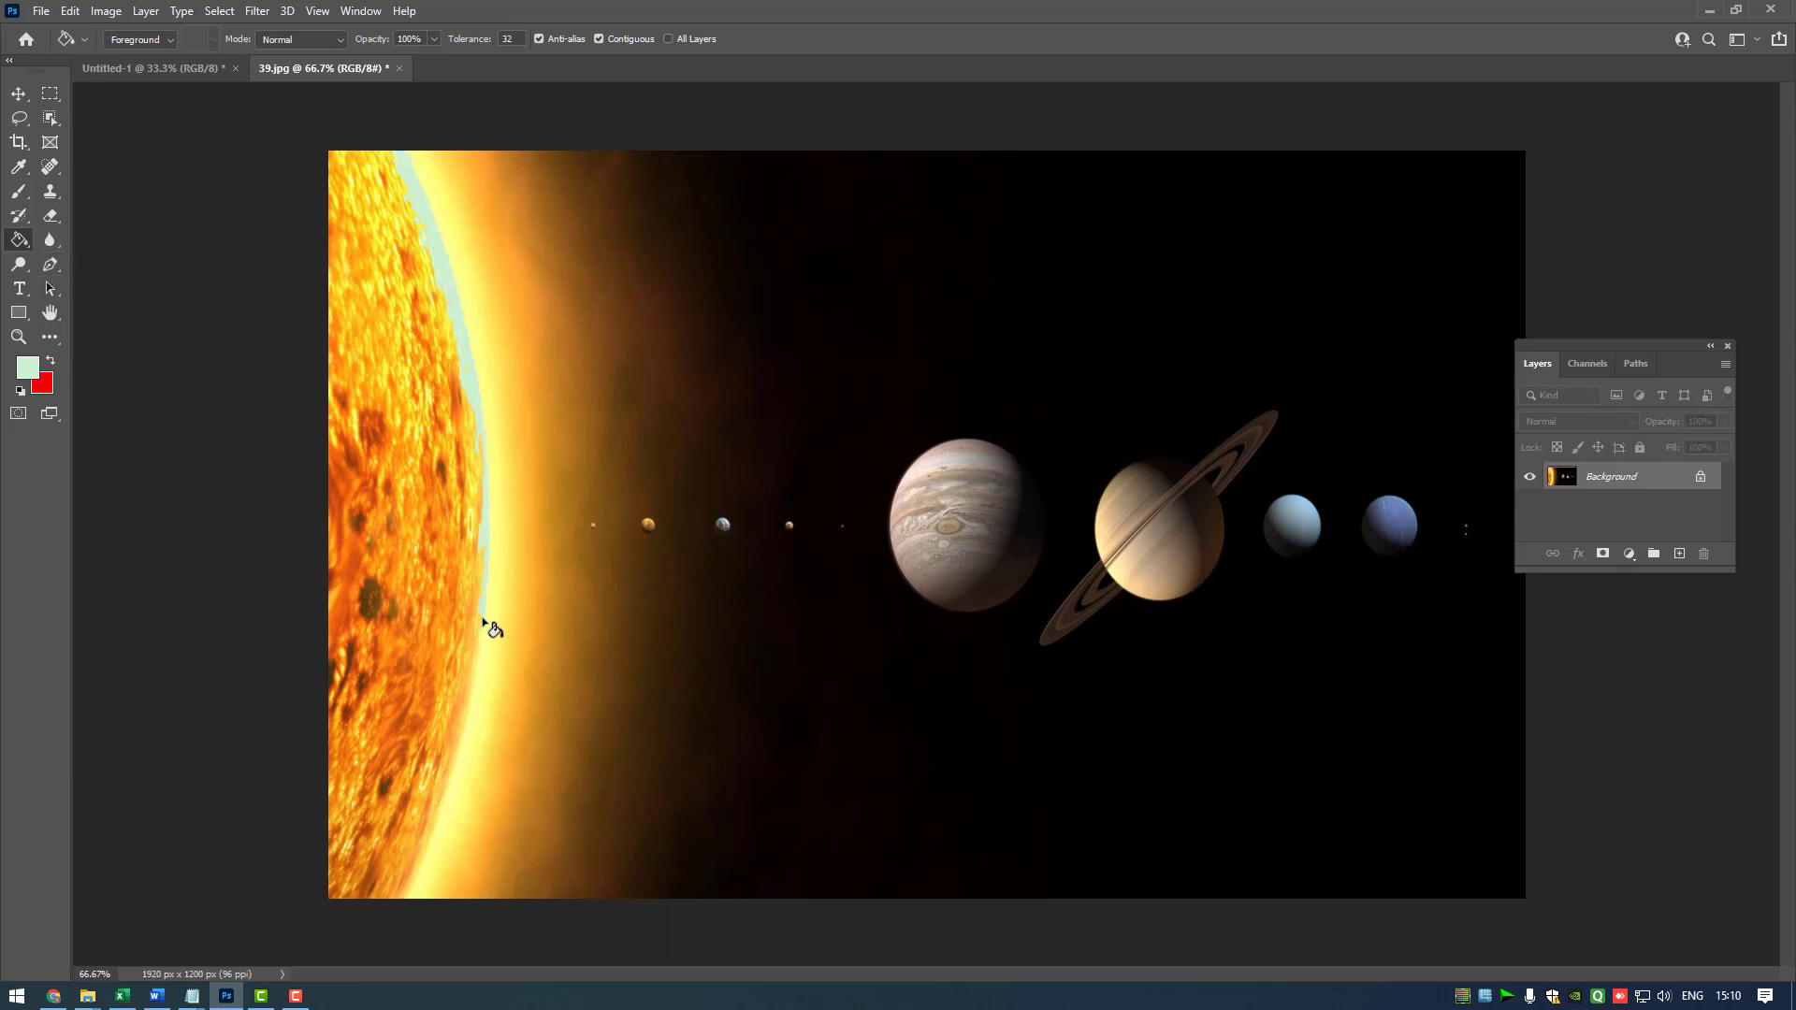
click(470, 674)
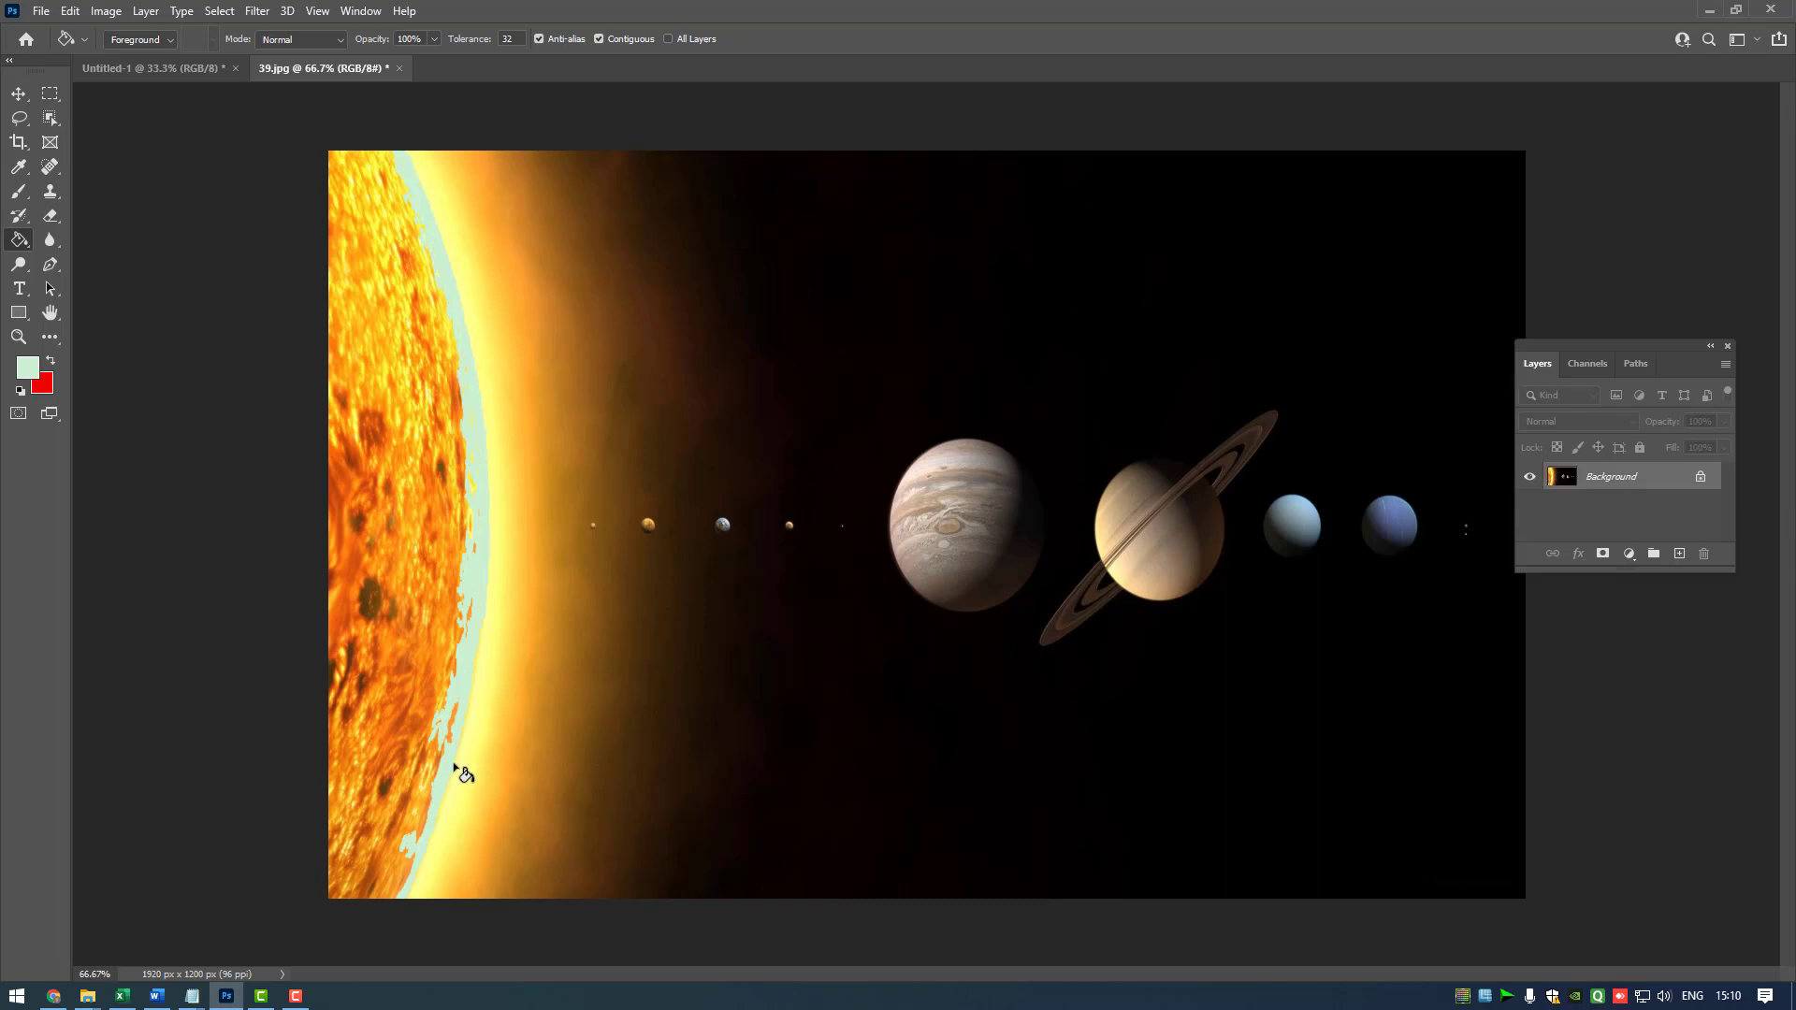
click(448, 822)
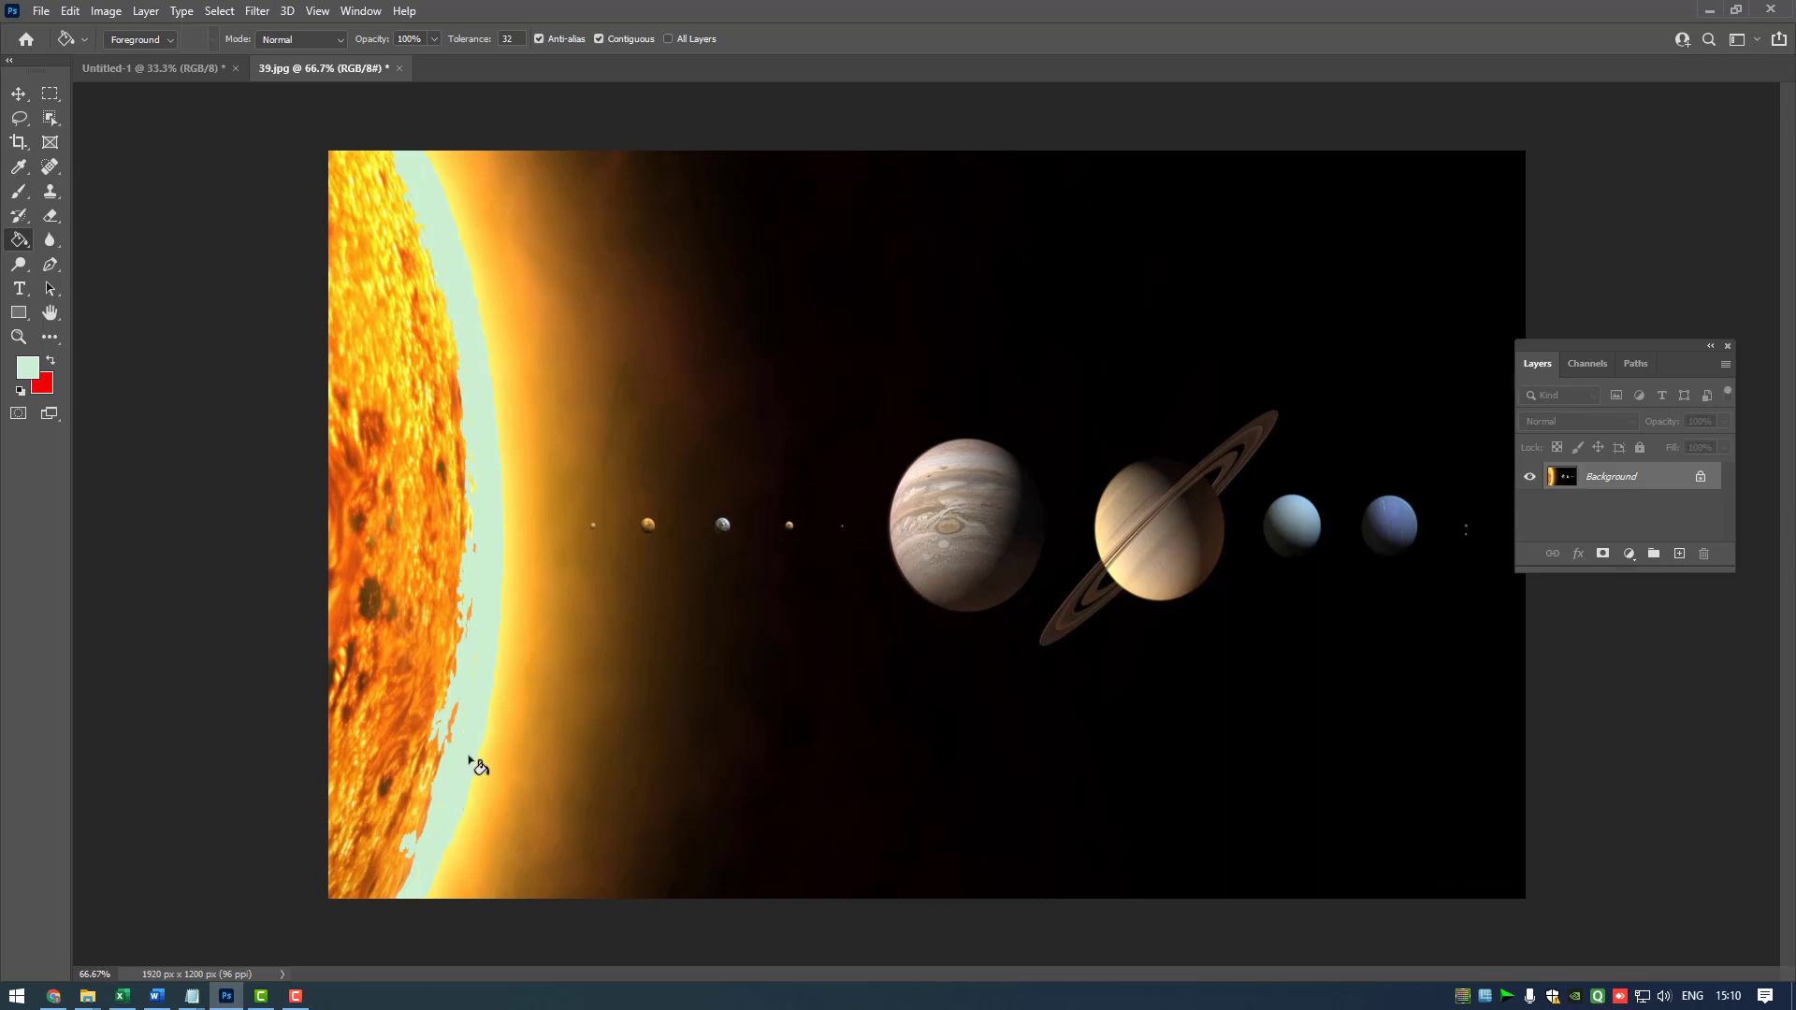
Extend the sun's pale green rim by filling the adjoining yellow-orange glow and the leftover yellow streaks with the foreground color.
click(509, 411)
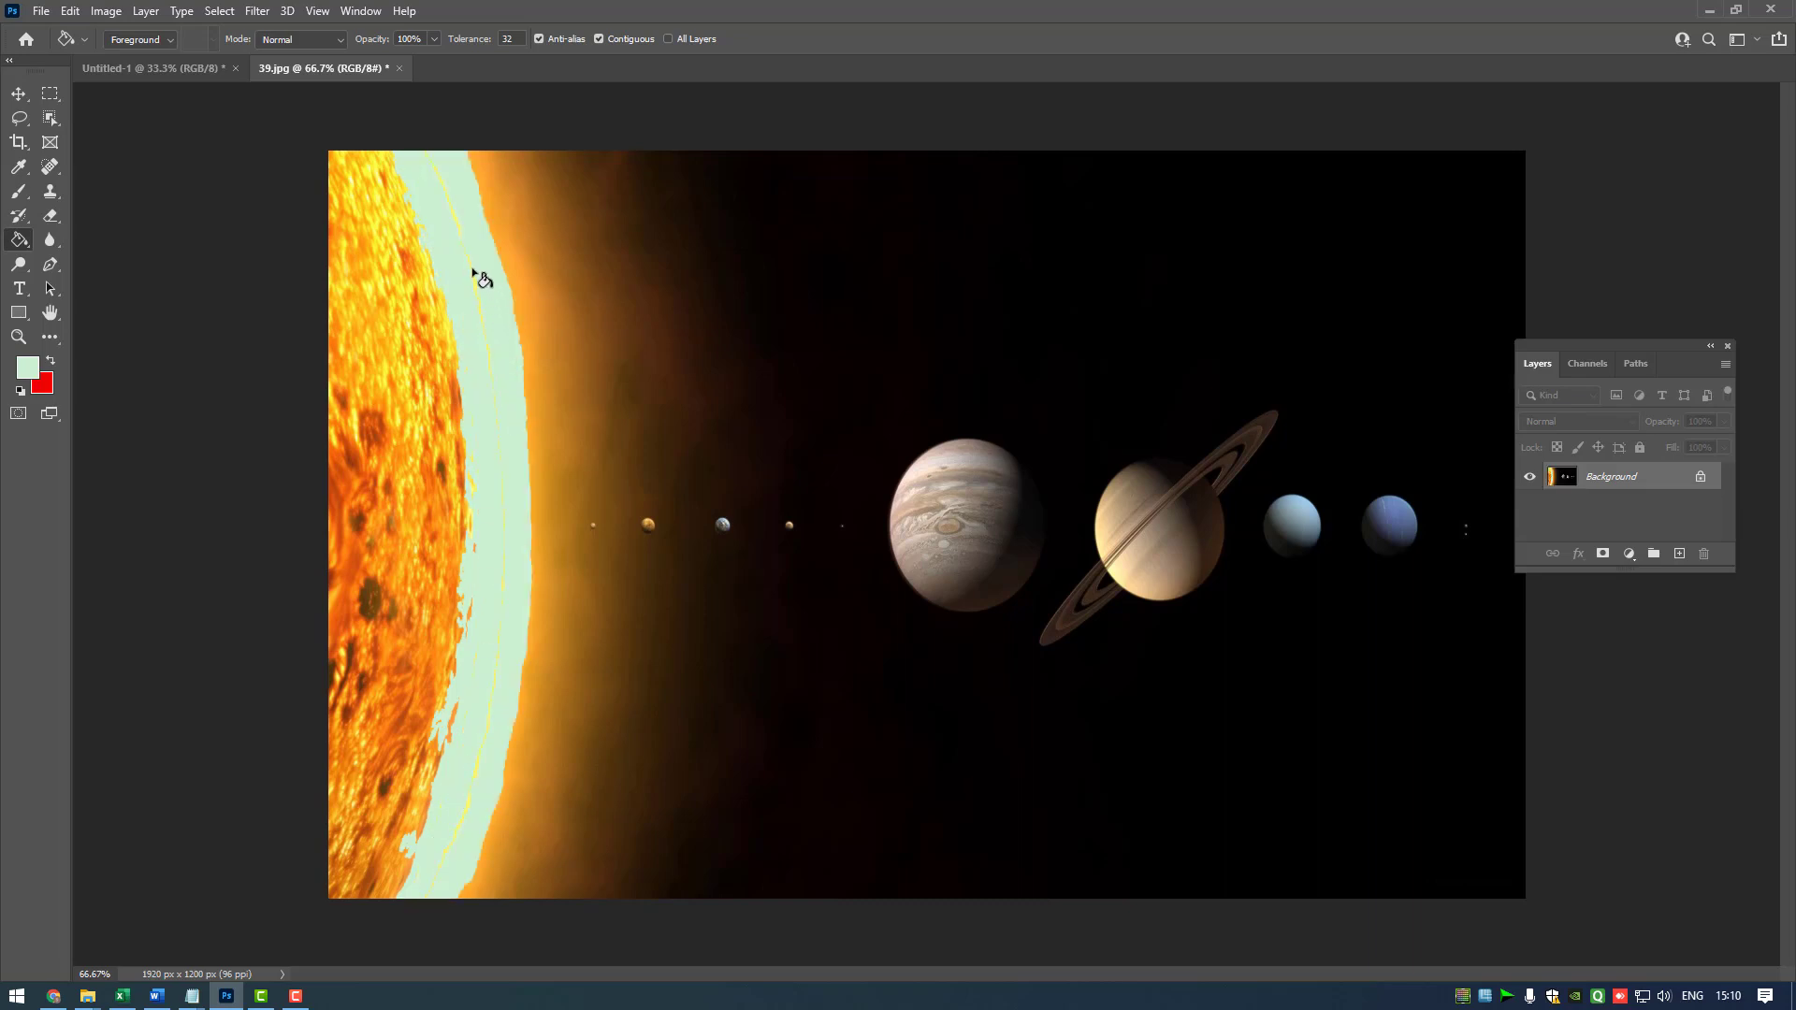
click(500, 450)
click(470, 552)
click(460, 739)
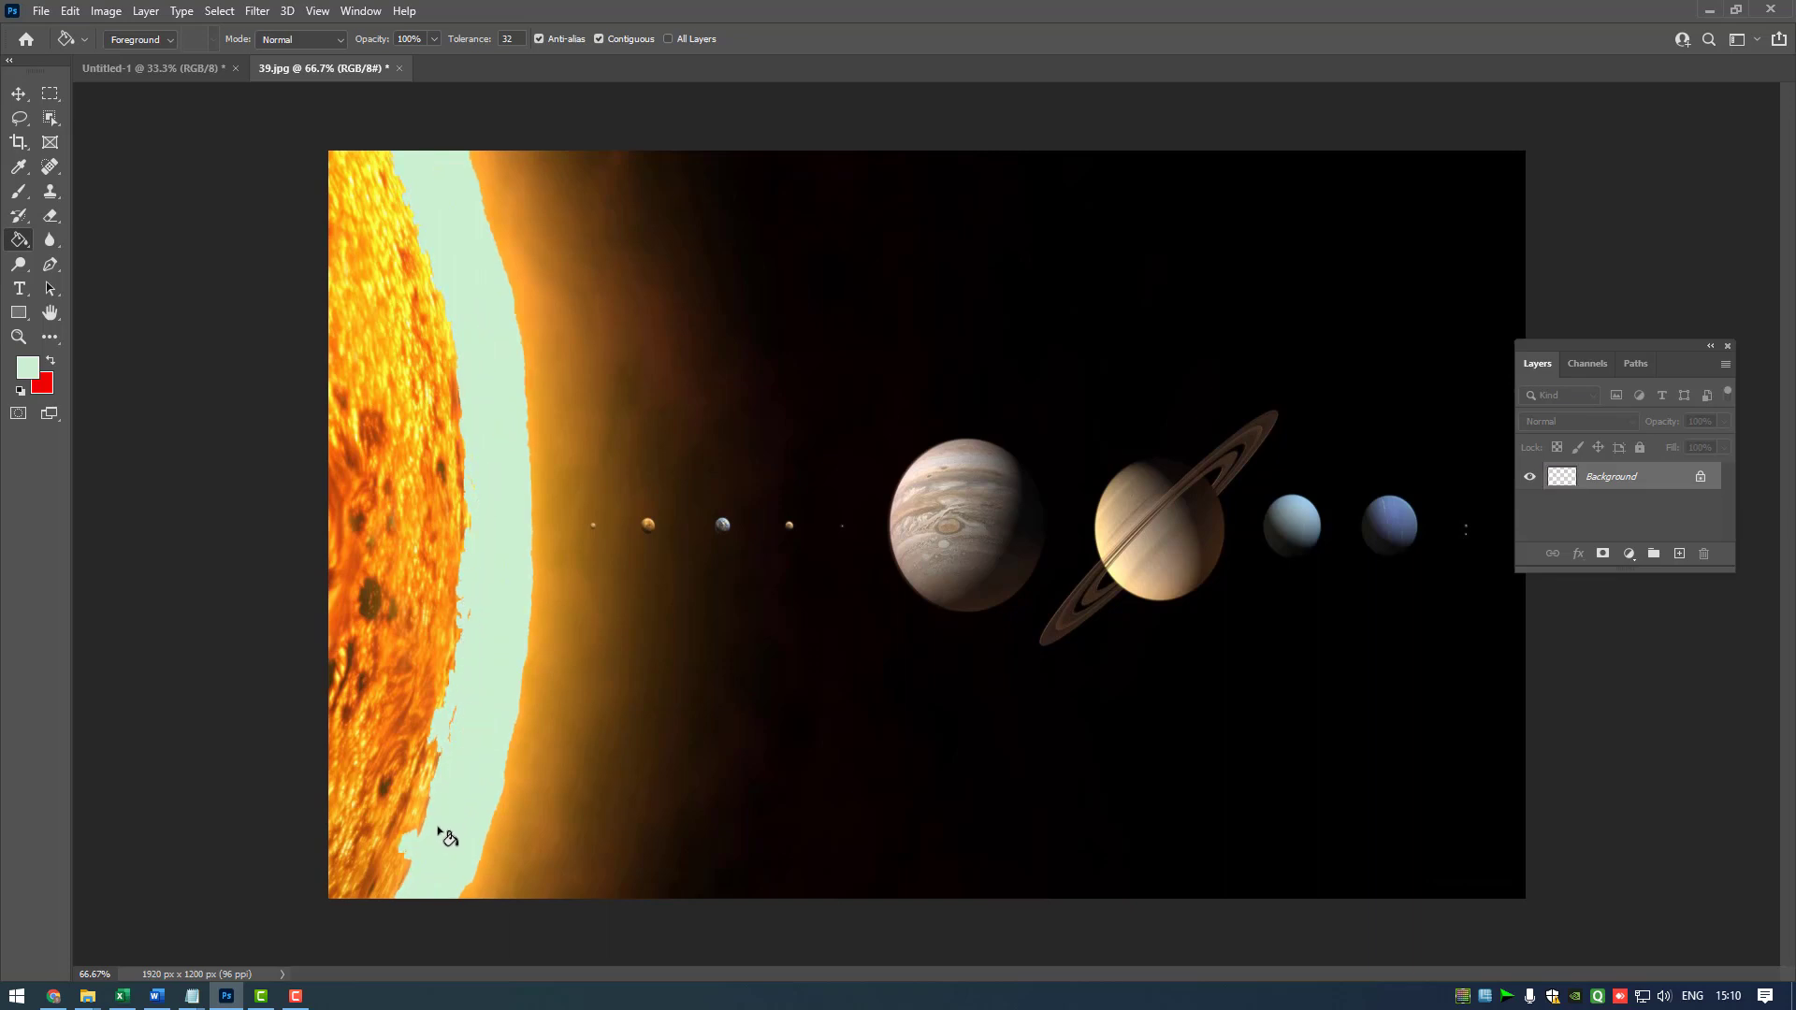
click(396, 159)
Fill parts of Saturn's lit face, its dark side with the connected black background, and Jupiter's shaded side using the Paint Bucket Tool.
right_click(16, 242)
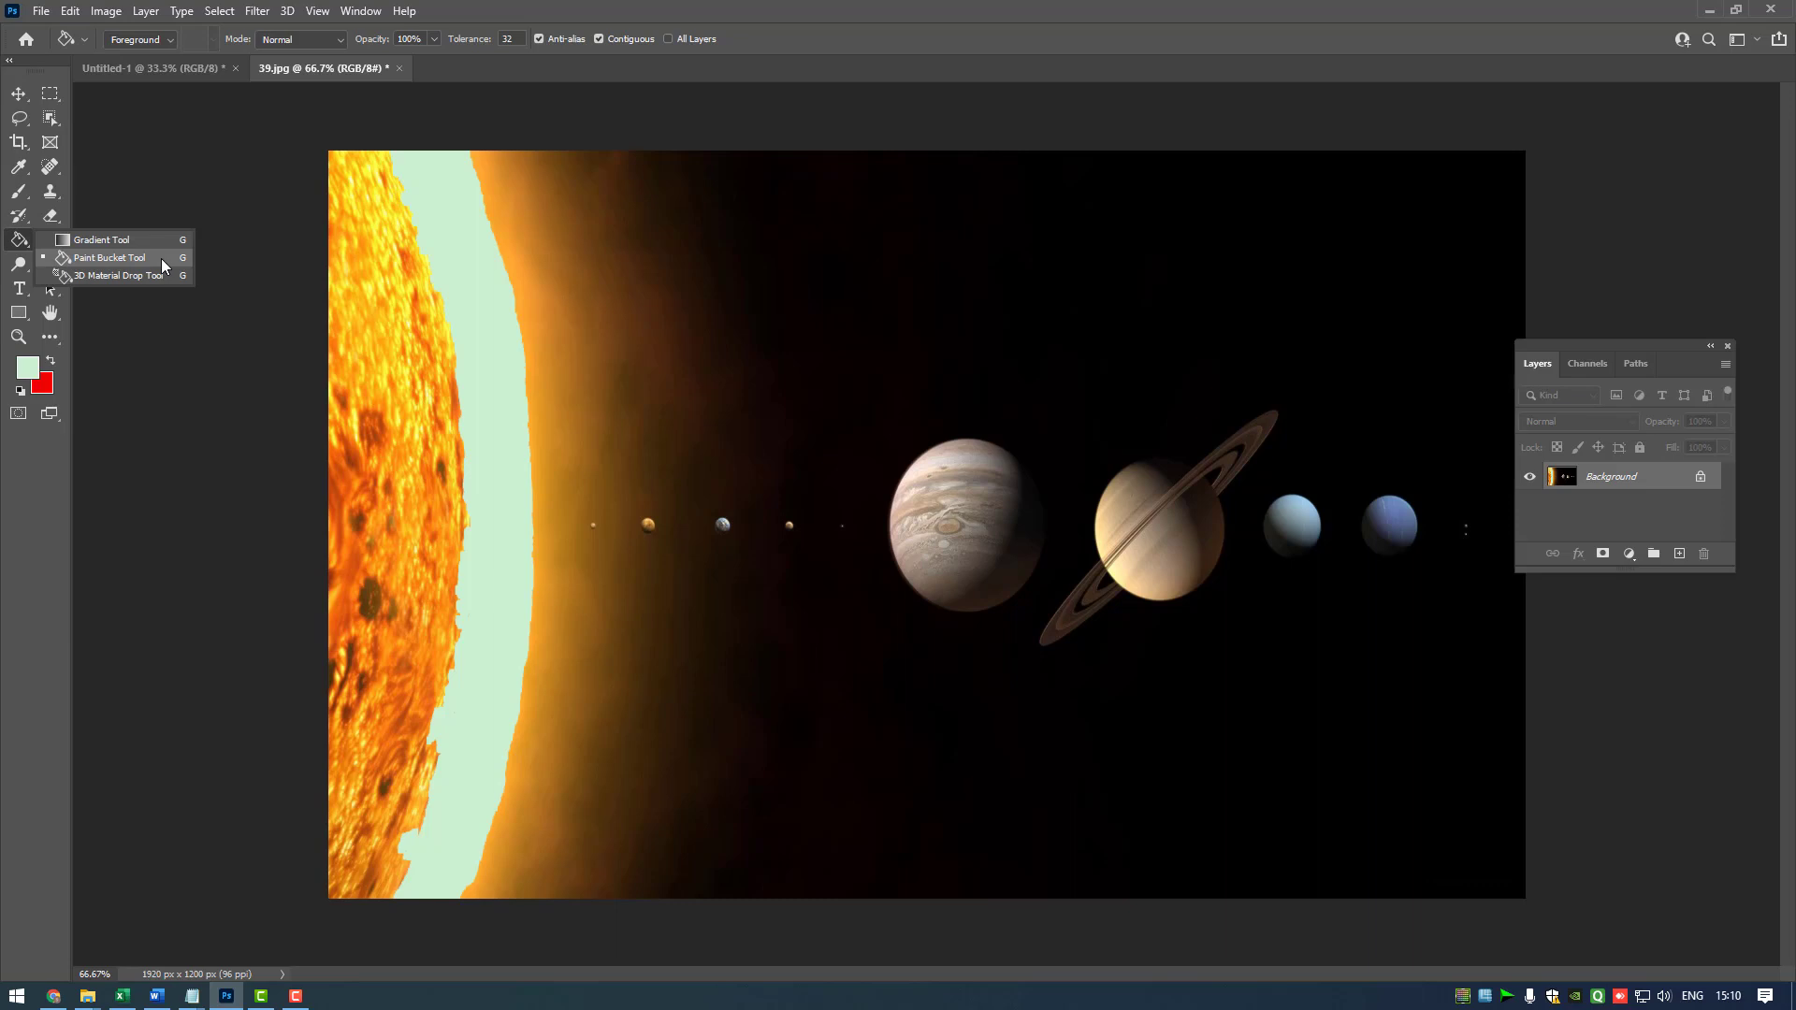
click(1152, 557)
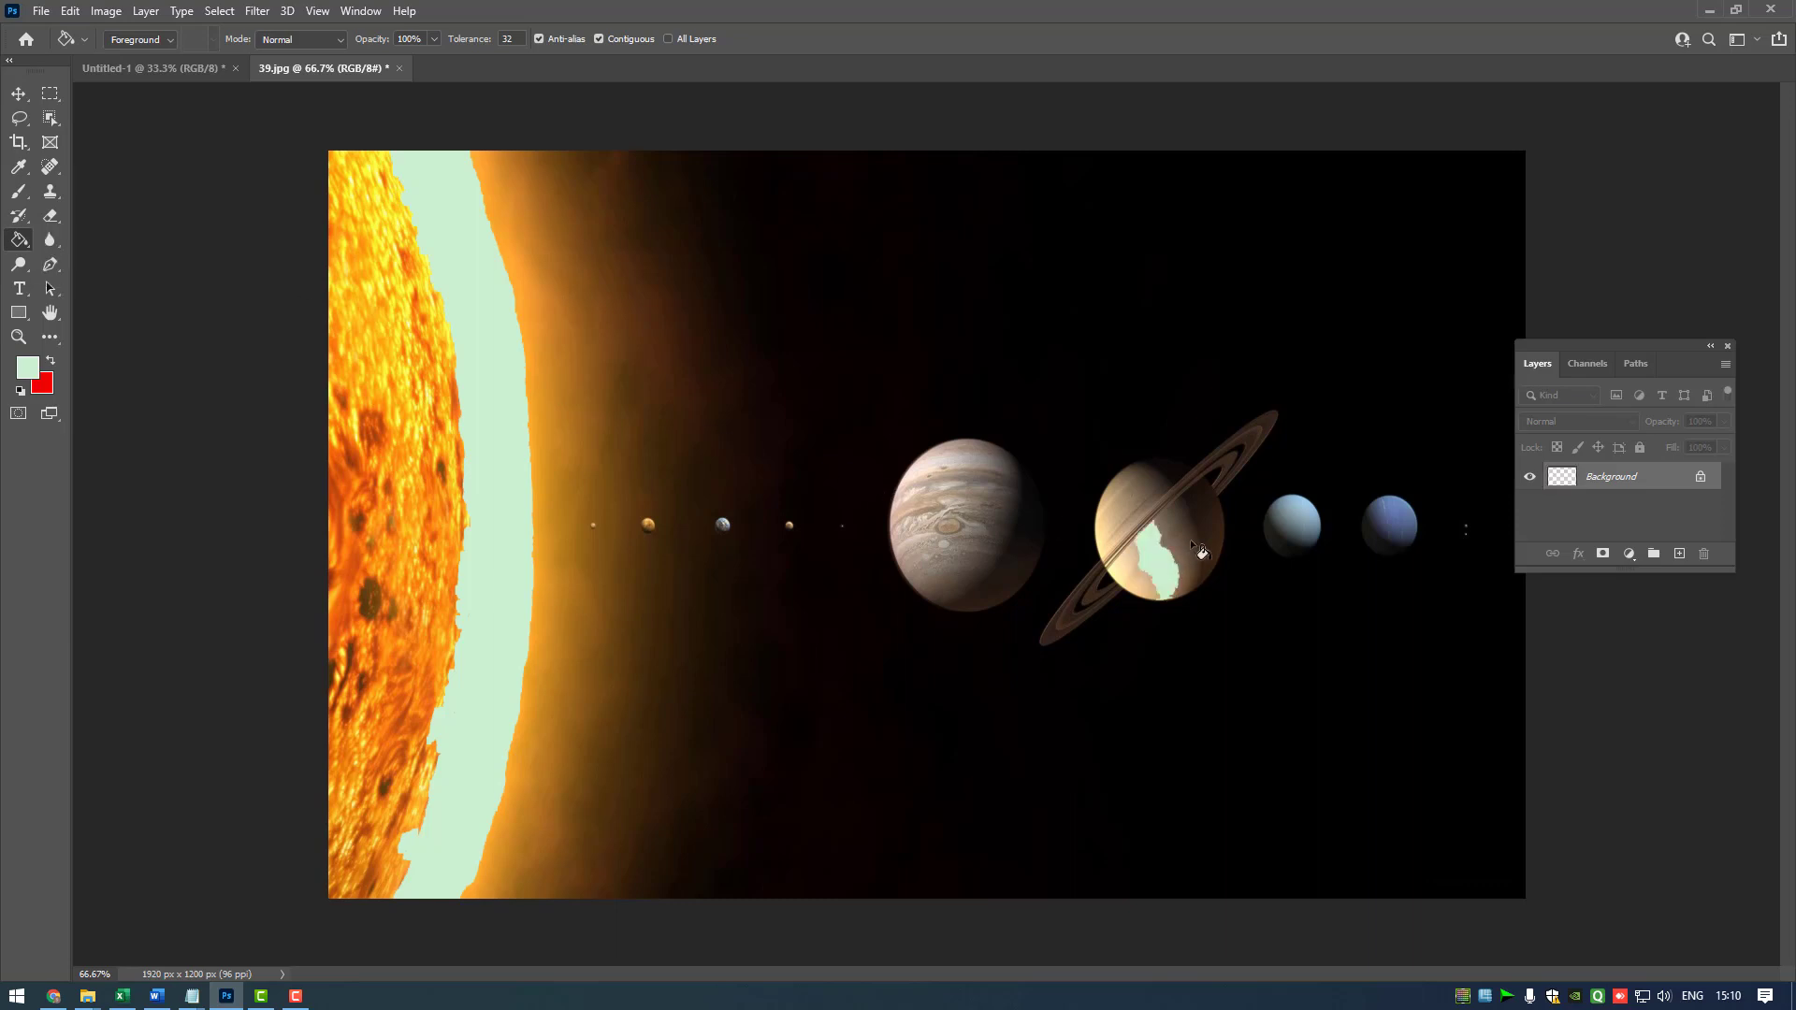
click(1207, 512)
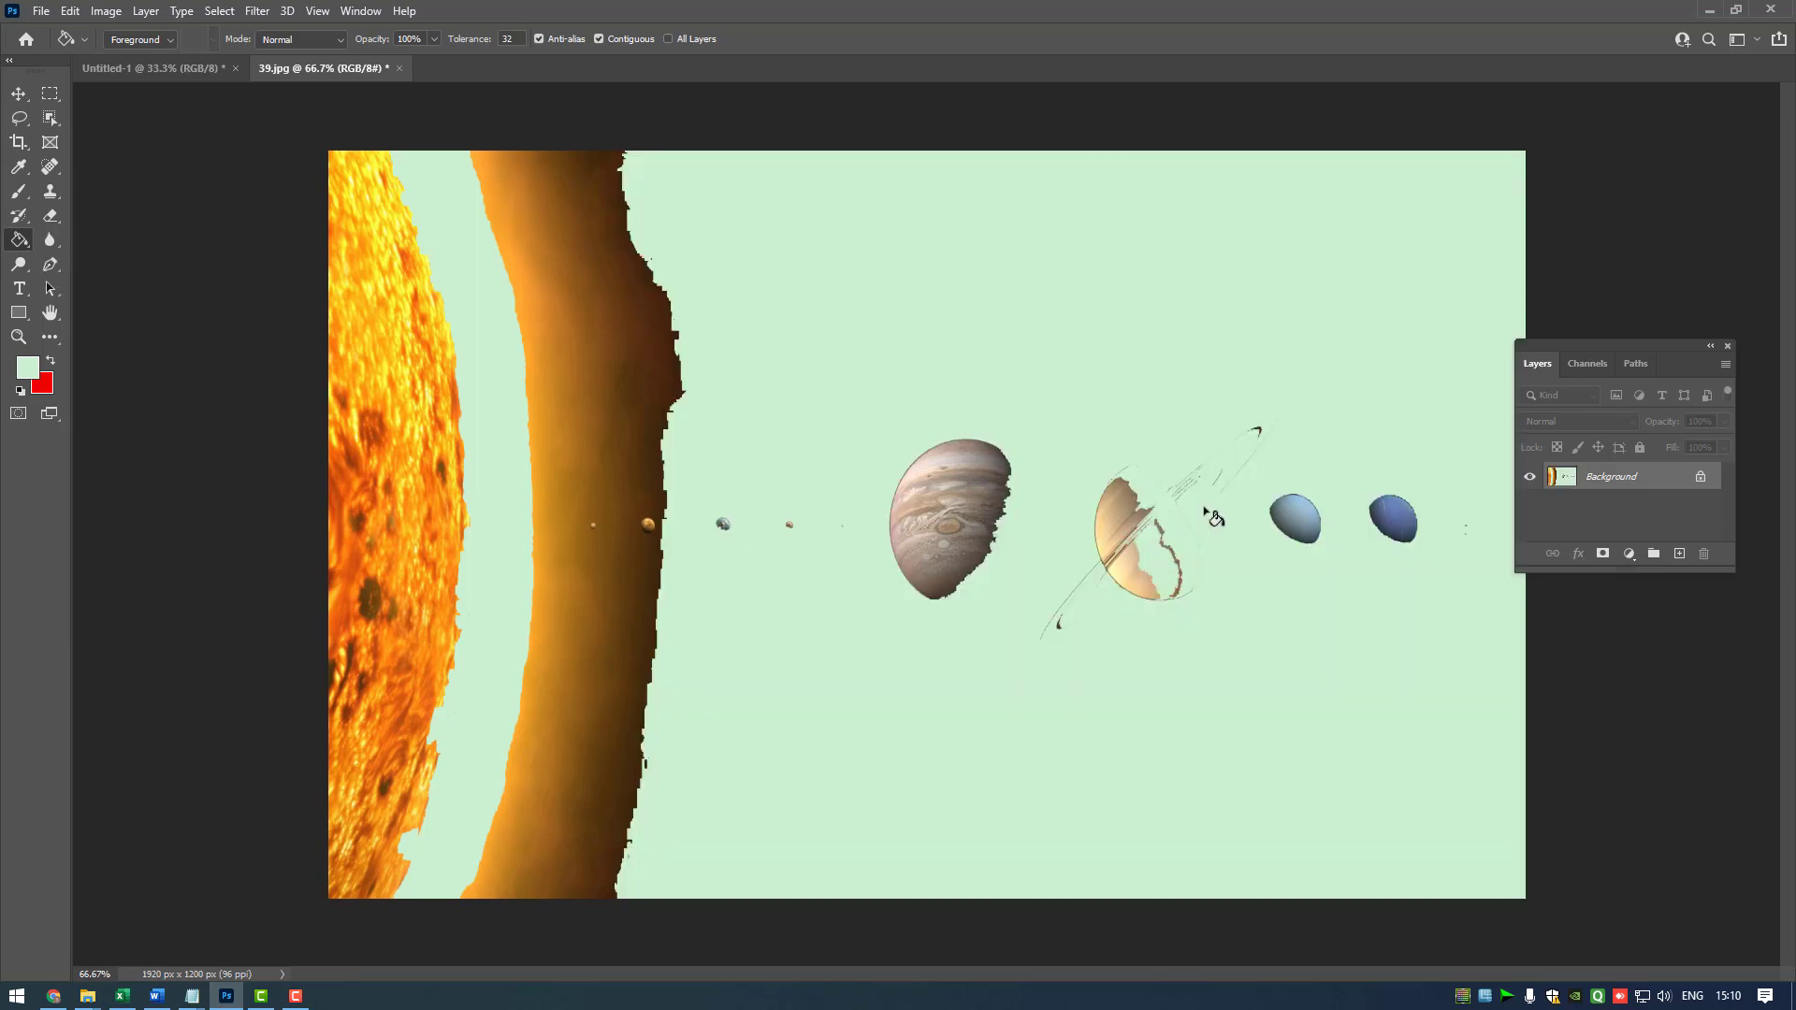
click(1007, 505)
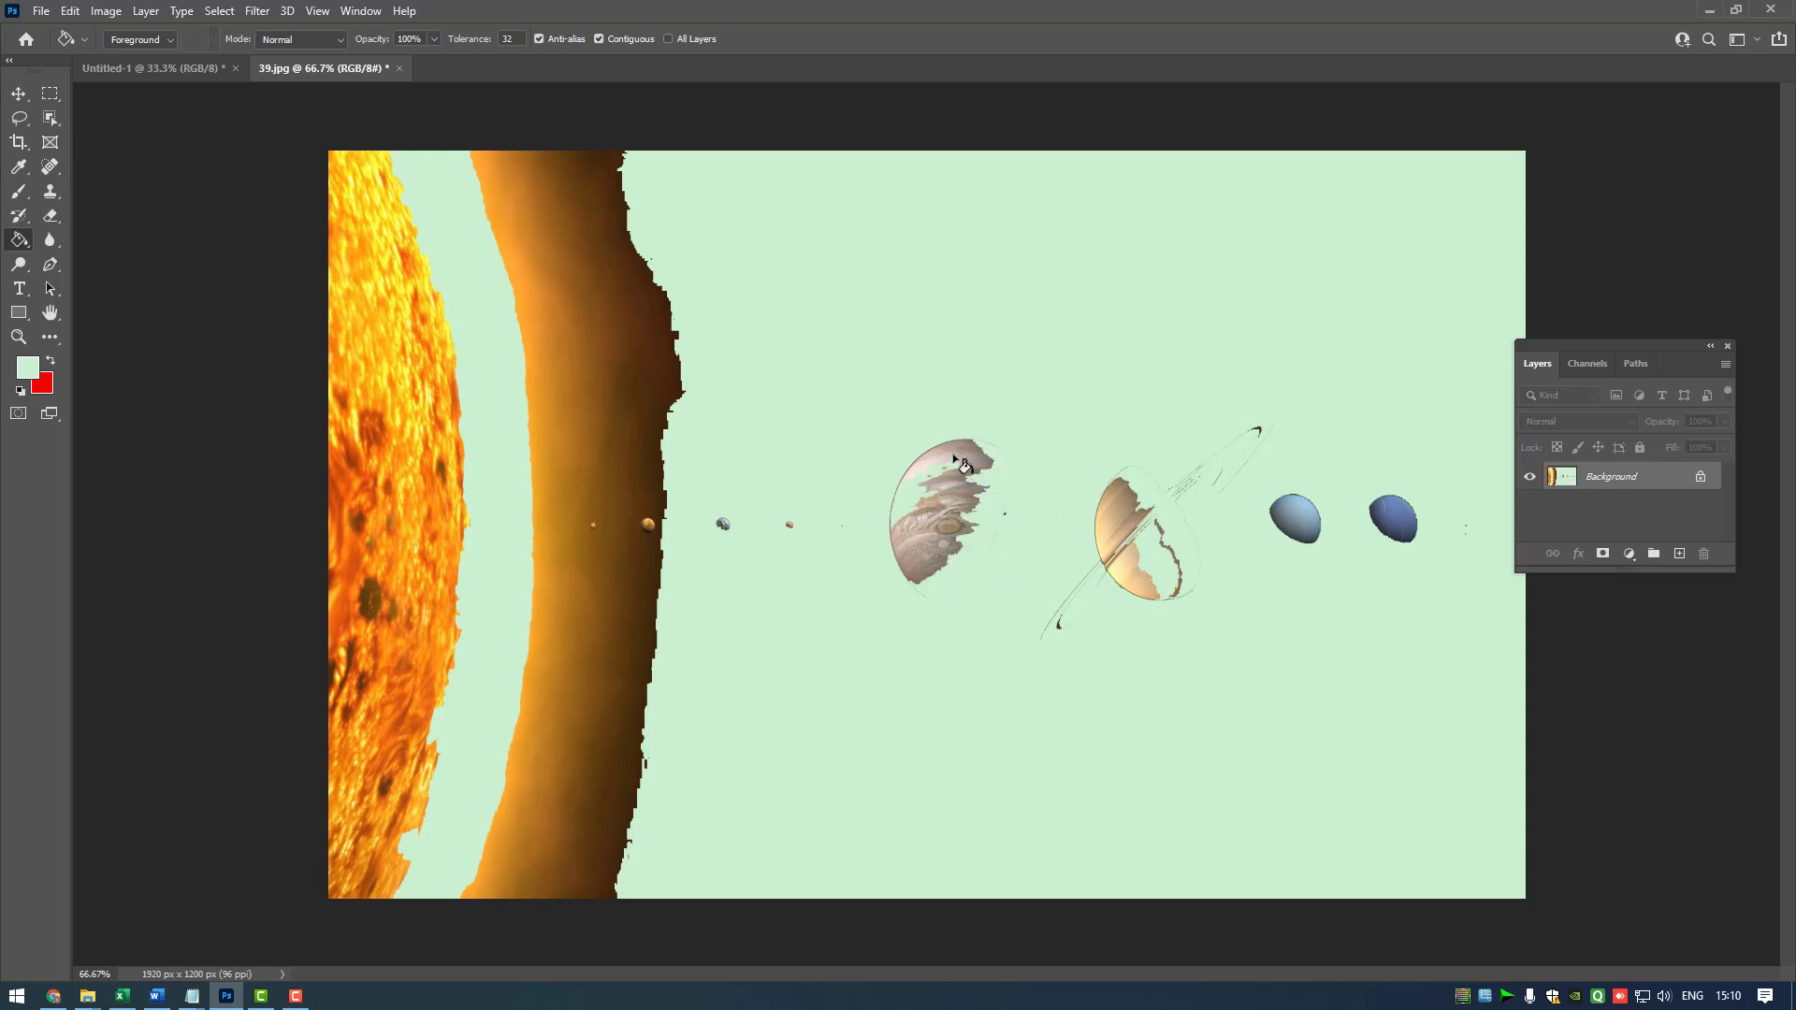